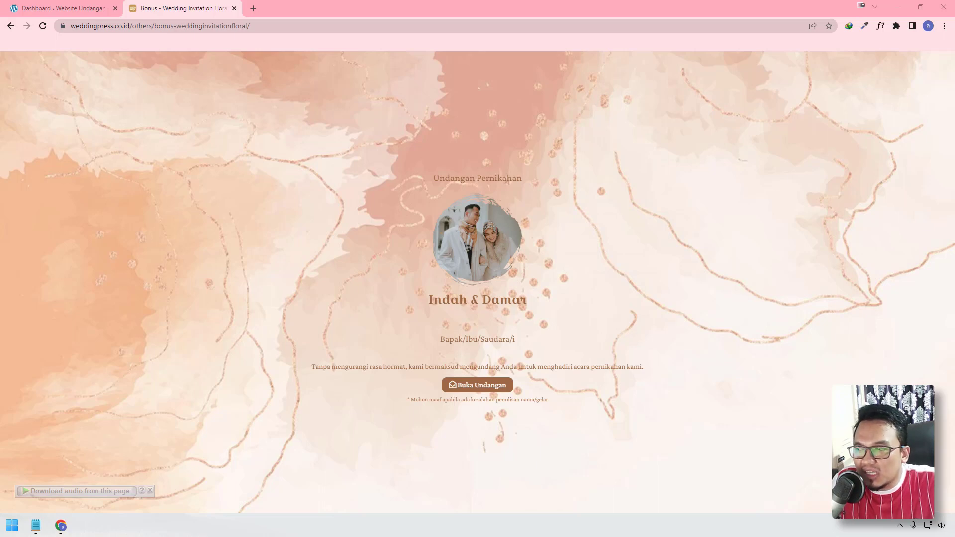
Step: Switch to the WordPress dashboard and add a new post titled "Undangan Digital Mempelai A"
{"action": "left_click", "coordinate": [427, 180]}
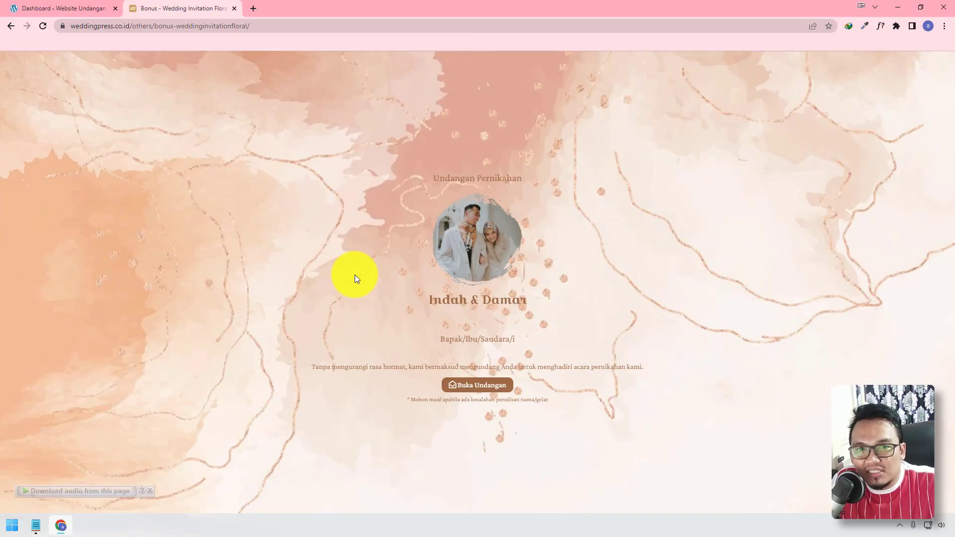
{"action": "left_click", "coordinate": [97, 6]}
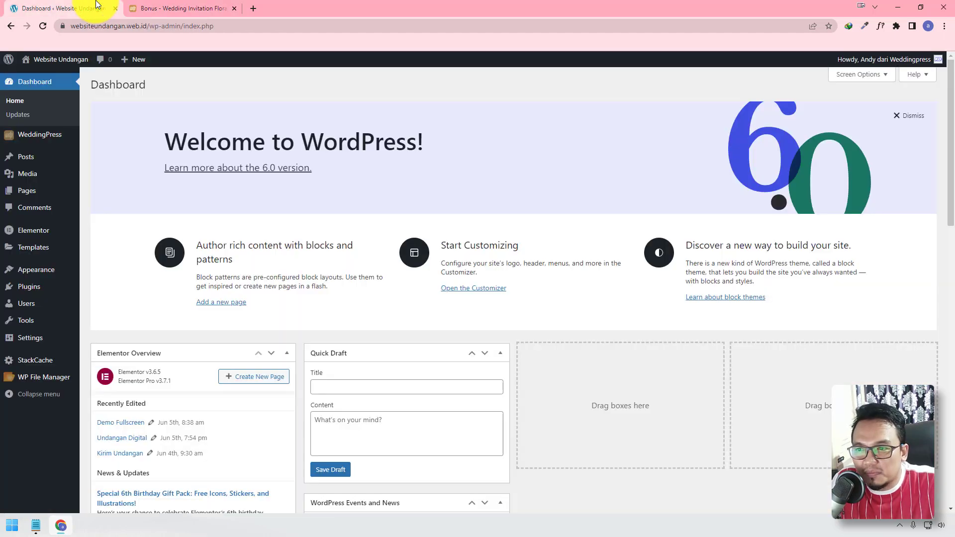
{"action": "mouse_move", "coordinate": [53, 156]}
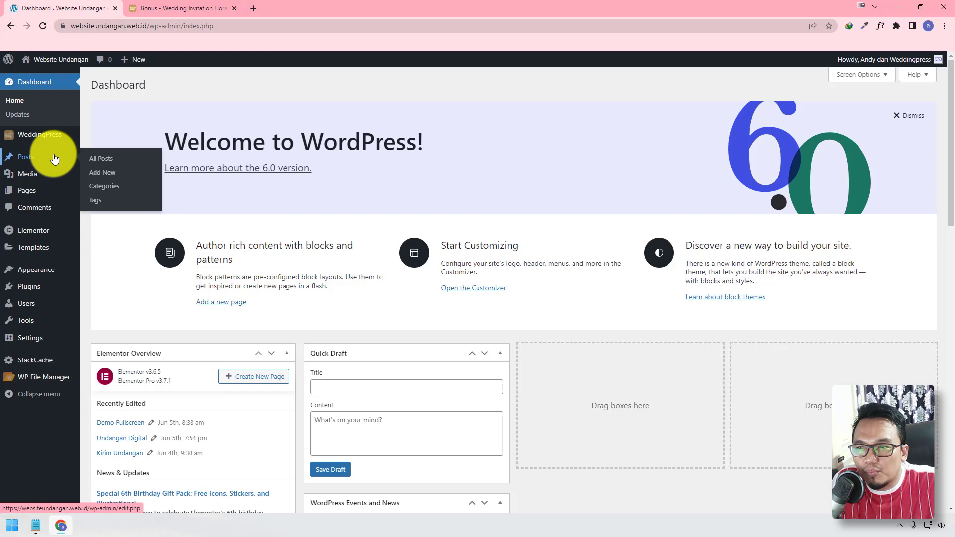
{"action": "left_click", "coordinate": [98, 180]}
{"action": "left_click", "coordinate": [112, 112]}
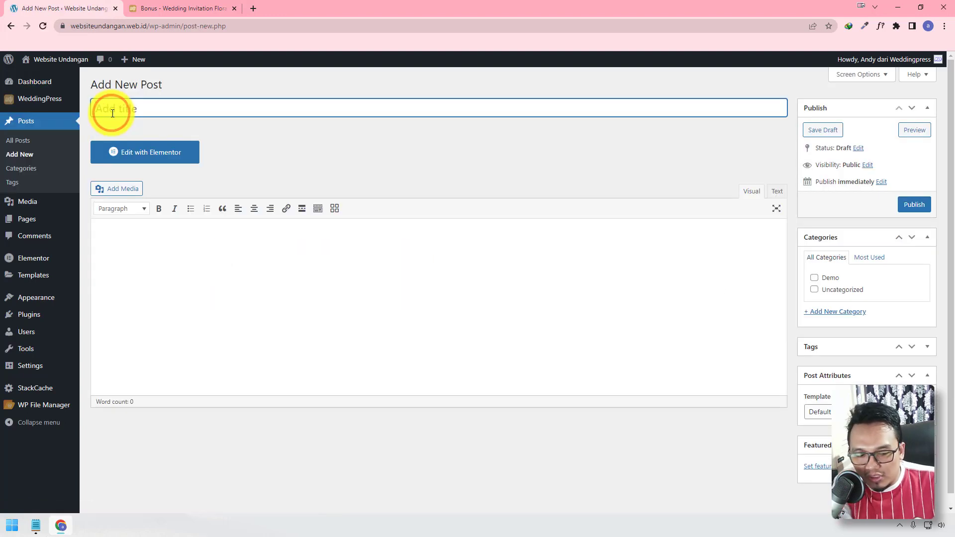
{"action": "type", "text": "Undangan Di"}
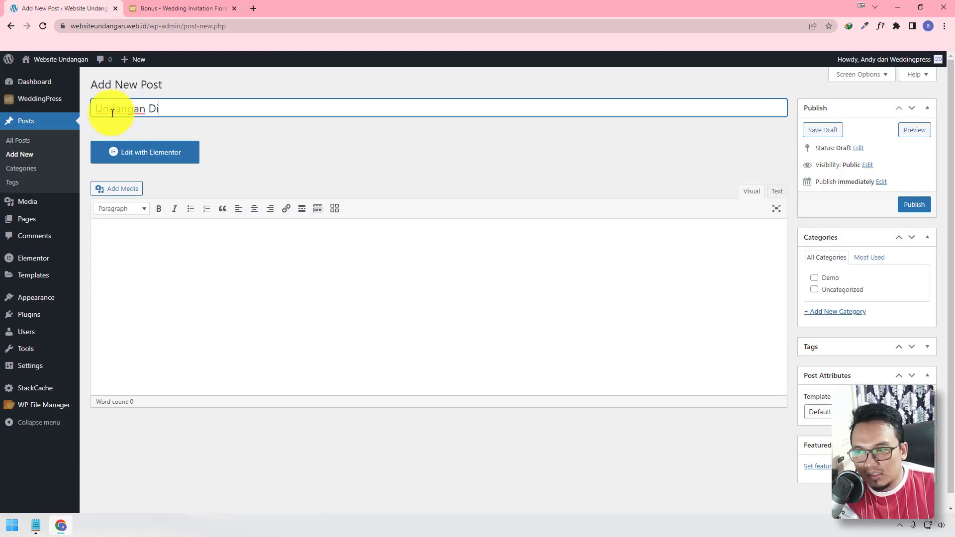
{"action": "type", "text": "gital Mempelai "}
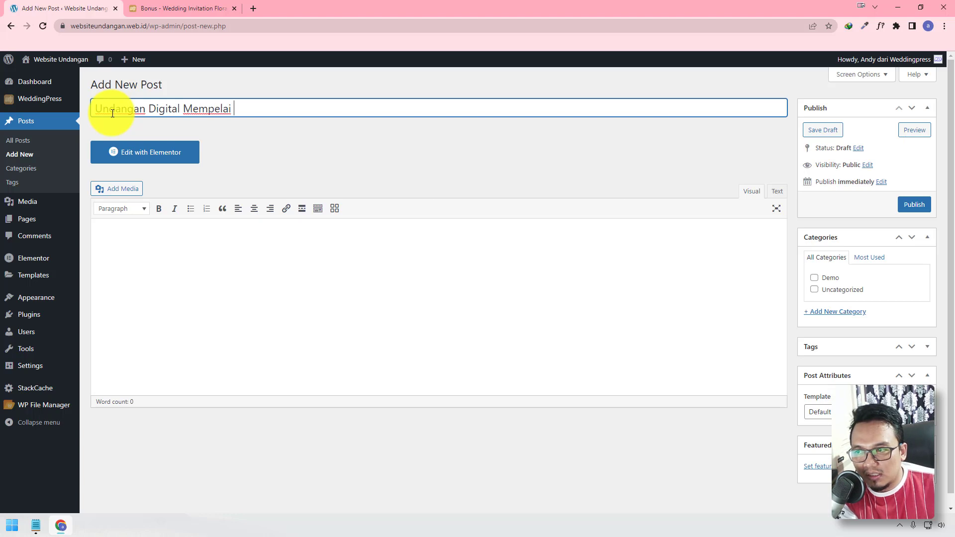
{"action": "type", "text": "A"}
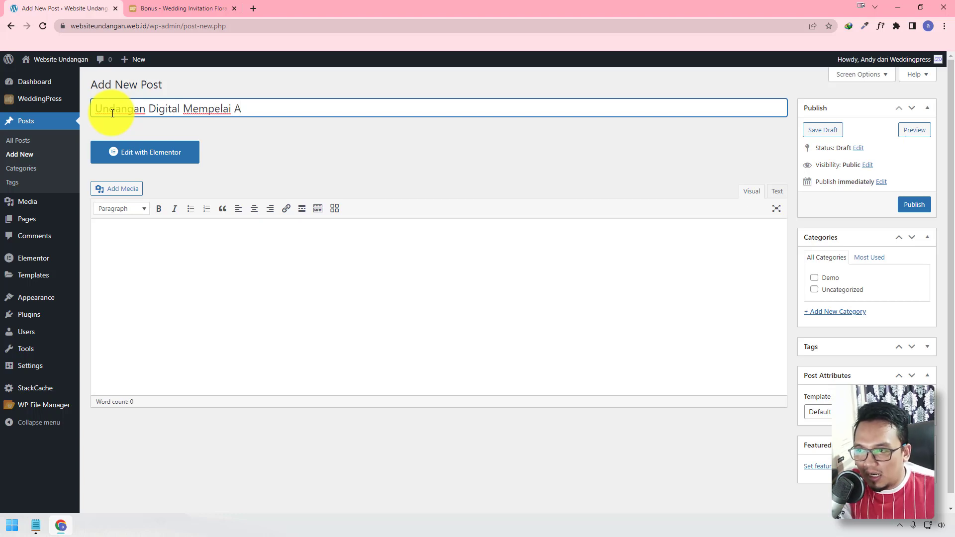
Step: Create a new post category named "Undangan Digital" and assign it to the post, leaving Demo unselected
{"action": "left_click", "coordinate": [832, 280]}
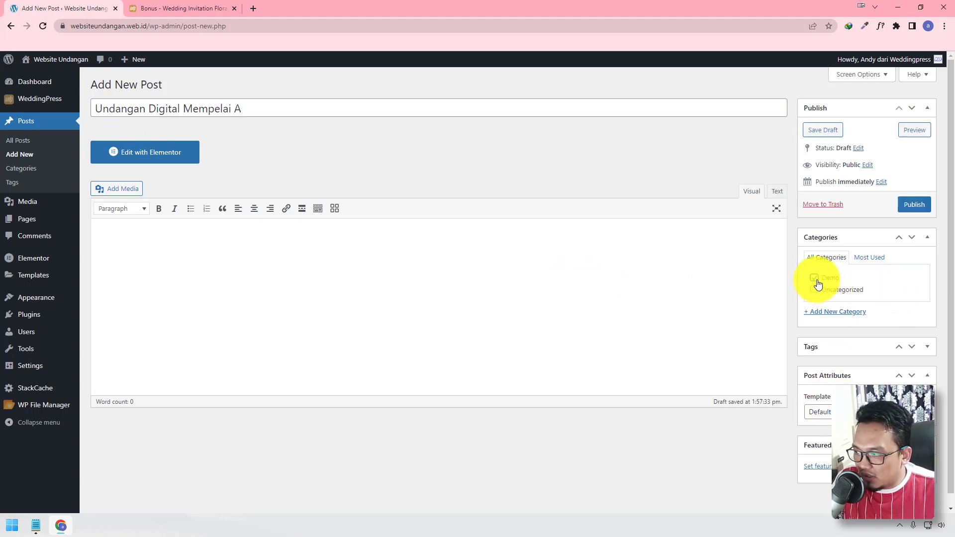
{"action": "left_click", "coordinate": [815, 278]}
{"action": "left_click", "coordinate": [828, 312]}
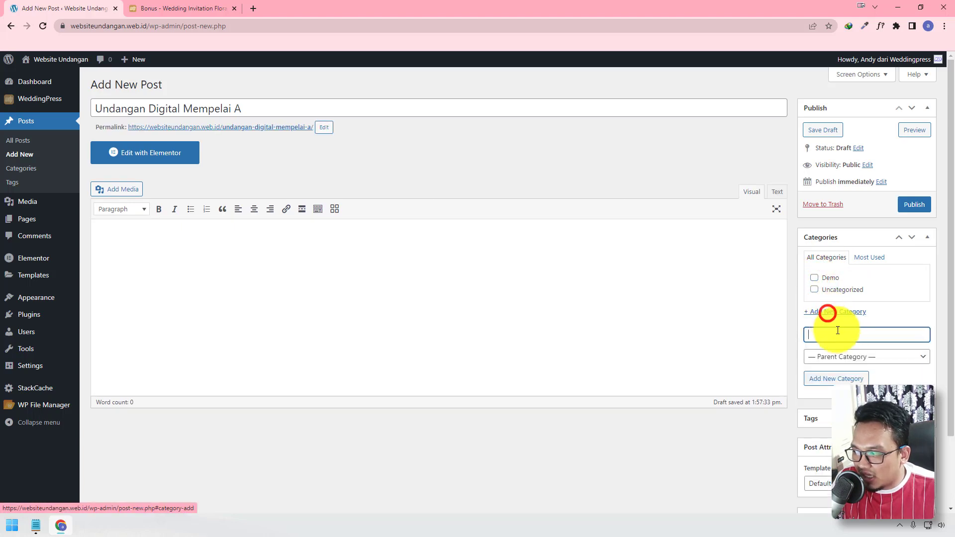
{"action": "type", "text": "uNDANG"}
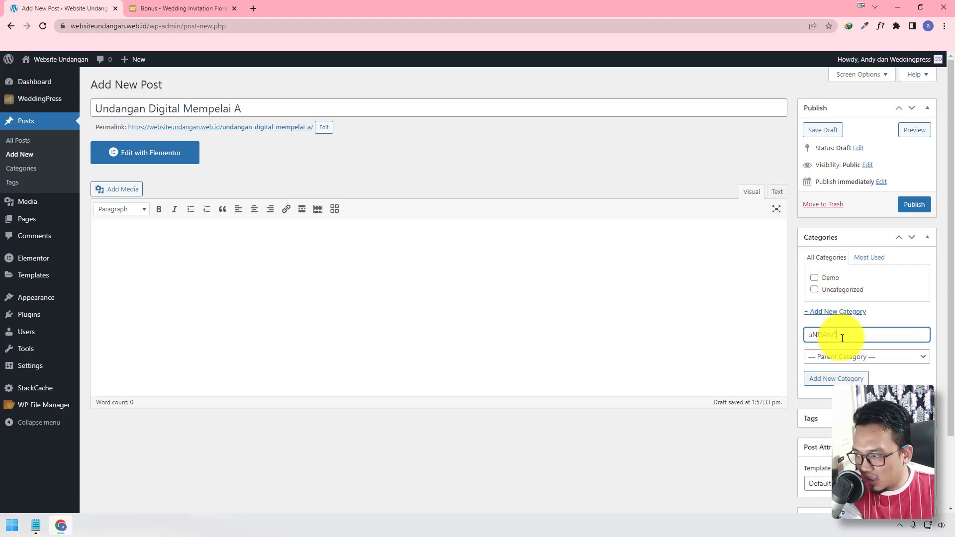
{"action": "key", "text": "BackSpace"}
{"action": "key", "text": "BackSpace"}
{"action": "key", "text": "BackSpace"}
{"action": "key", "text": "BackSpace"}
{"action": "key", "text": "BackSpace"}
{"action": "key", "text": "BackSpace"}
{"action": "type", "text": "Undangan"}
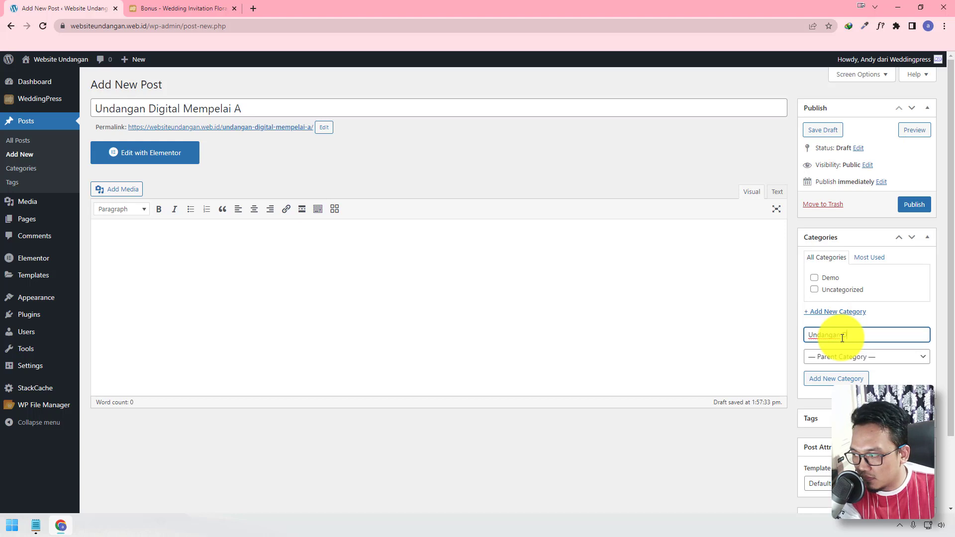
{"action": "type", "text": " Digital"}
{"action": "left_click", "coordinate": [819, 379]}
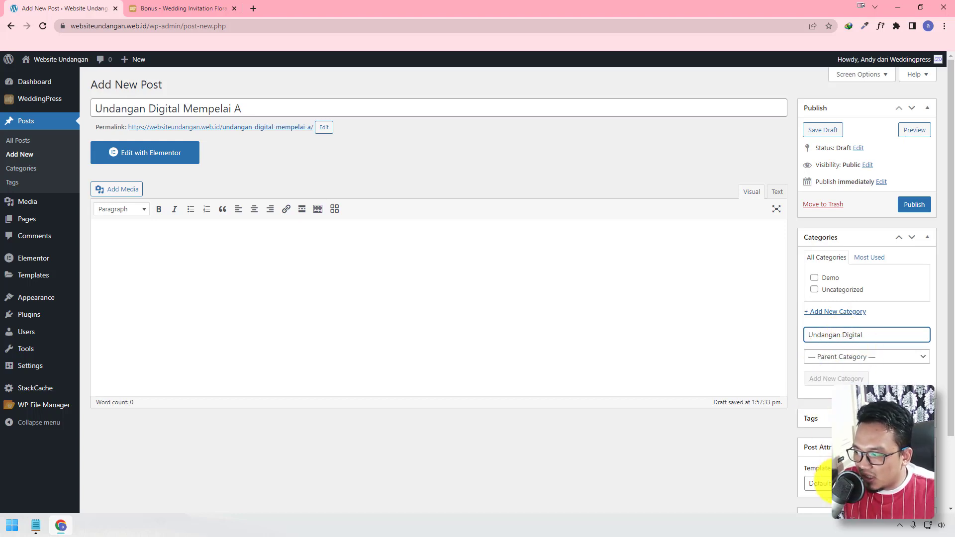
Step: Set the post's template attribute to the first Elementor option after Default
{"action": "scroll", "coordinate": [856, 417], "scroll_direction": "down", "scroll_amount": 1}
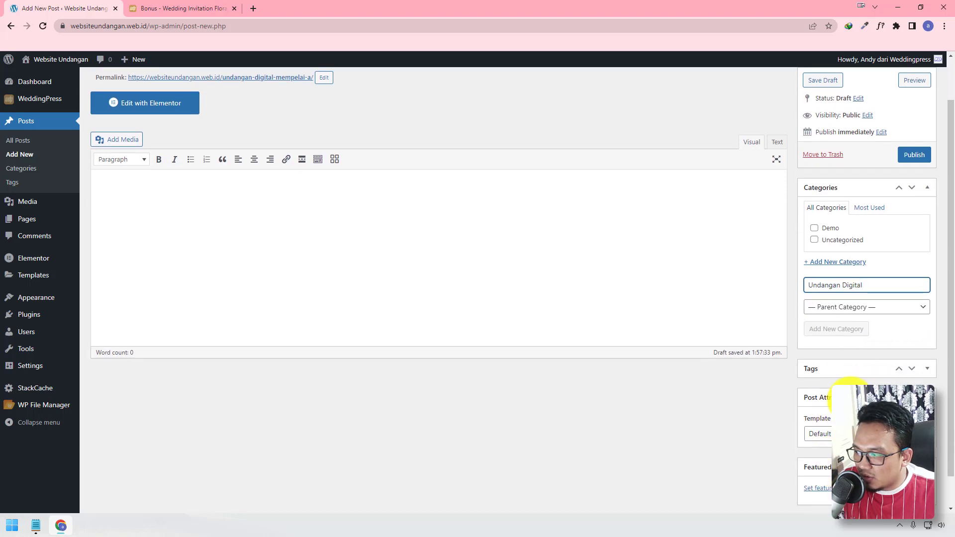
{"action": "left_click", "coordinate": [820, 434]}
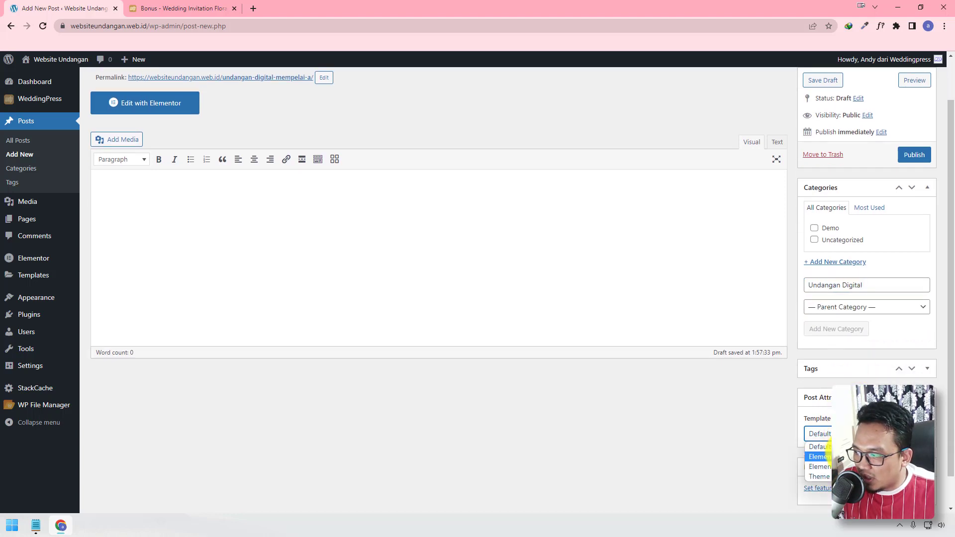
{"action": "left_click", "coordinate": [820, 456]}
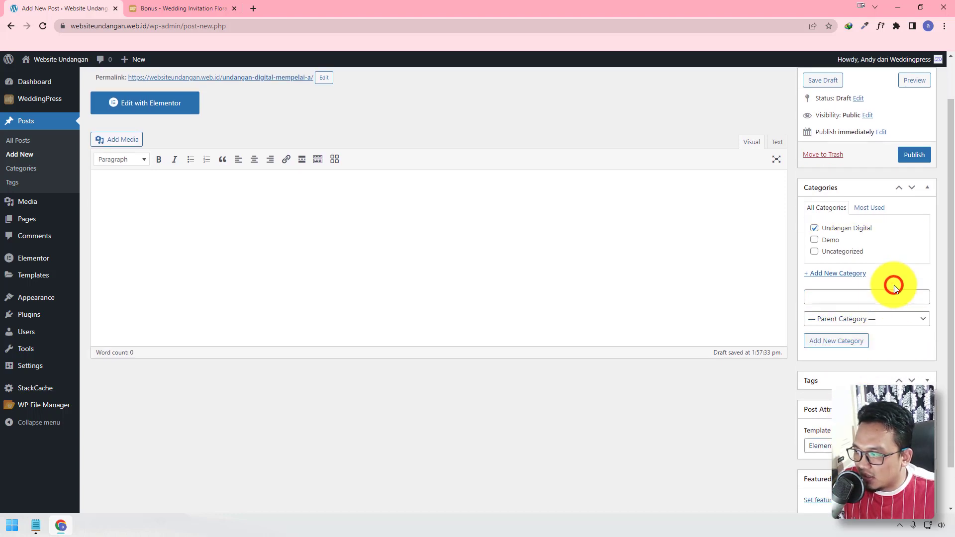
{"action": "scroll", "coordinate": [815, 480], "scroll_direction": "down", "scroll_amount": 1}
{"action": "scroll", "coordinate": [898, 279], "scroll_direction": "up", "scroll_amount": 2}
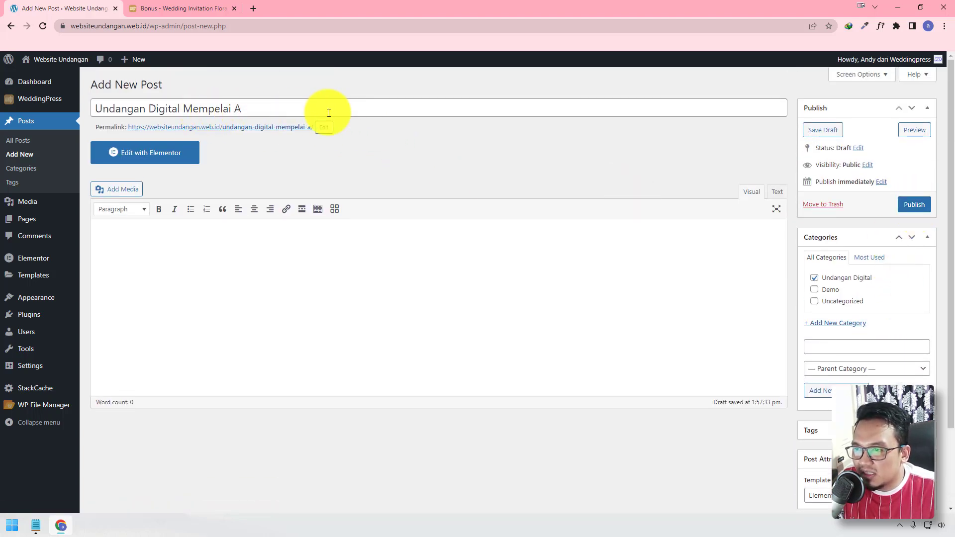
Step: Change the post's permalink slug to "undangandigital-mempelai"
{"action": "left_click", "coordinate": [322, 128]}
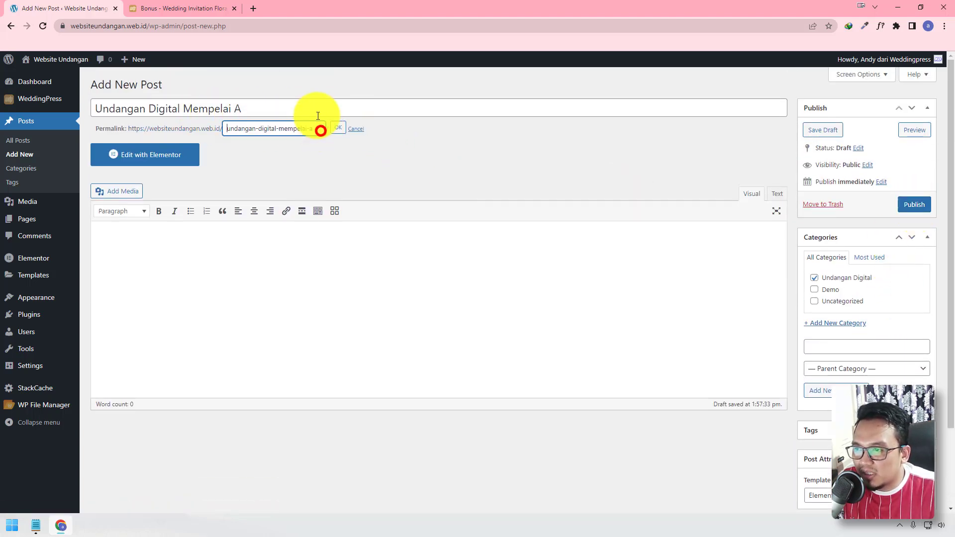
{"action": "left_click", "coordinate": [258, 129]}
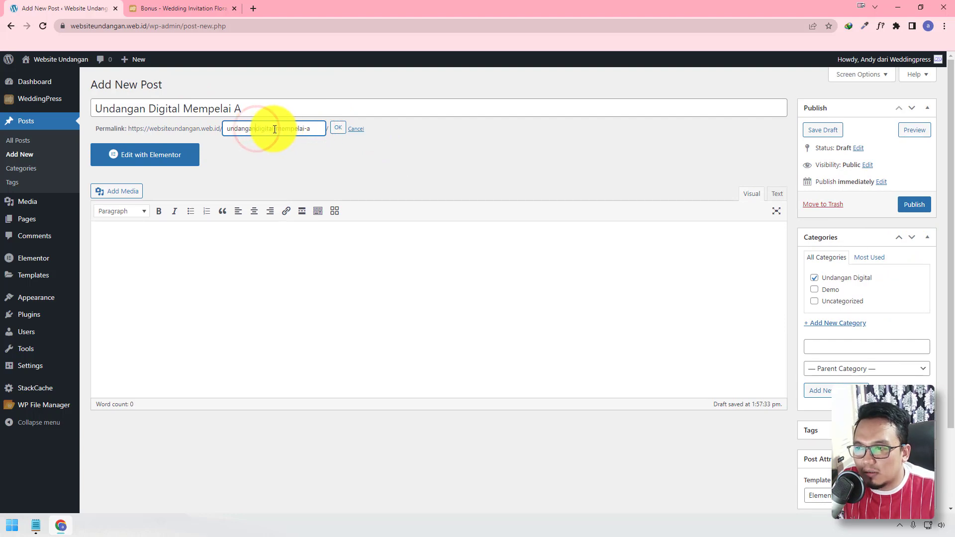
{"action": "left_click", "coordinate": [305, 130]}
{"action": "key", "text": "BackSpace"}
{"action": "key", "text": "BackSpace"}
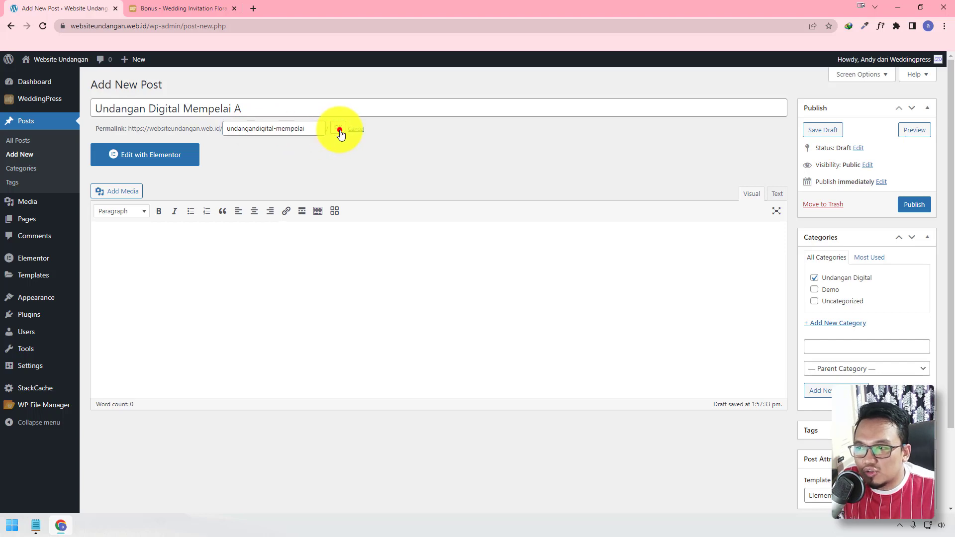
{"action": "left_click", "coordinate": [338, 129]}
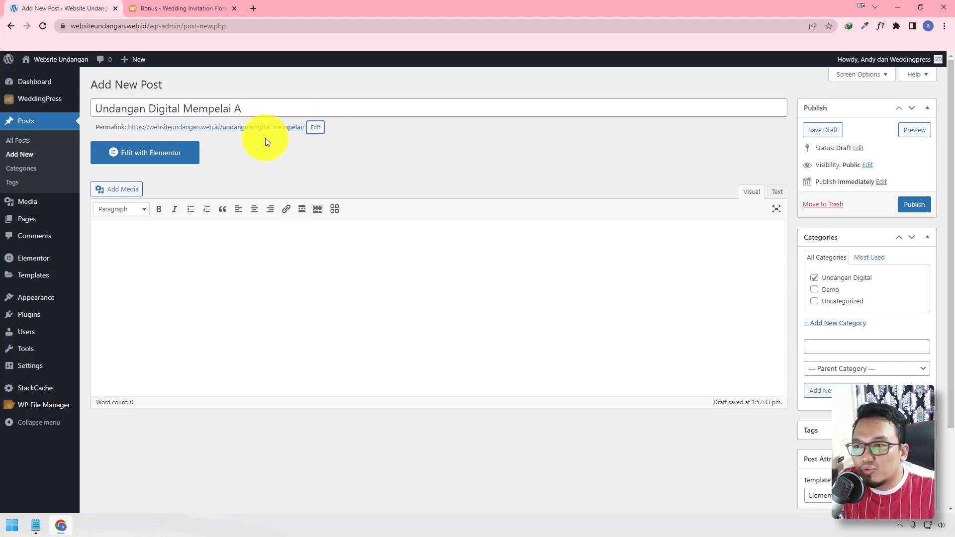
Step: Shorten the post's permalink slug to "mempelaia" and apply it
{"action": "left_click", "coordinate": [315, 128]}
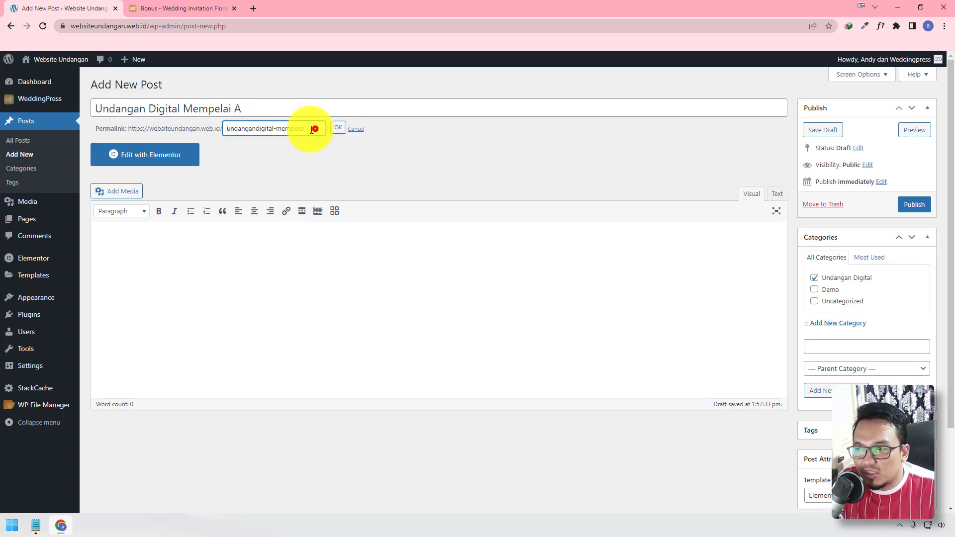
{"action": "left_click_drag", "start_coordinate": [277, 128], "coordinate": [152, 132]}
{"action": "key", "text": "BackSpace"}
{"action": "left_click", "coordinate": [269, 128]}
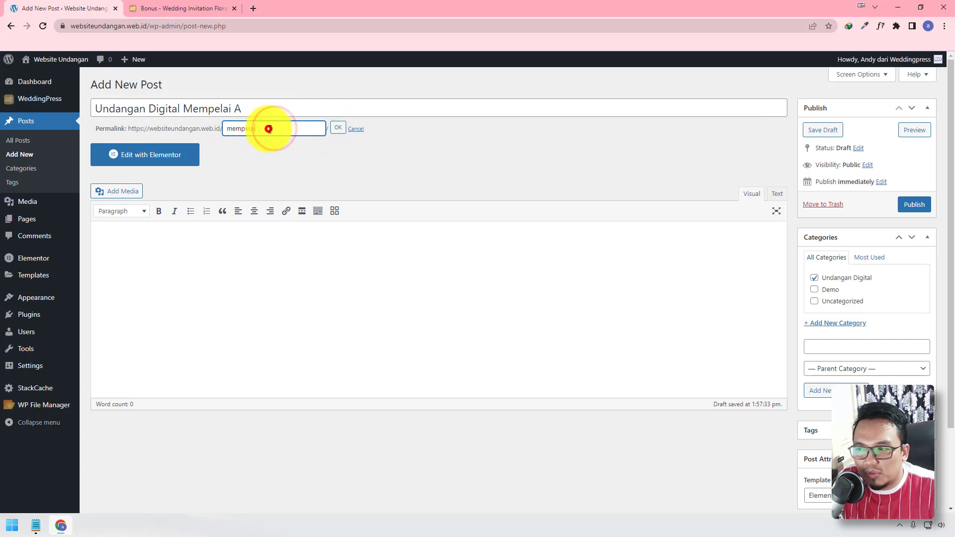
{"action": "type", "text": "a"}
{"action": "left_click", "coordinate": [338, 128]}
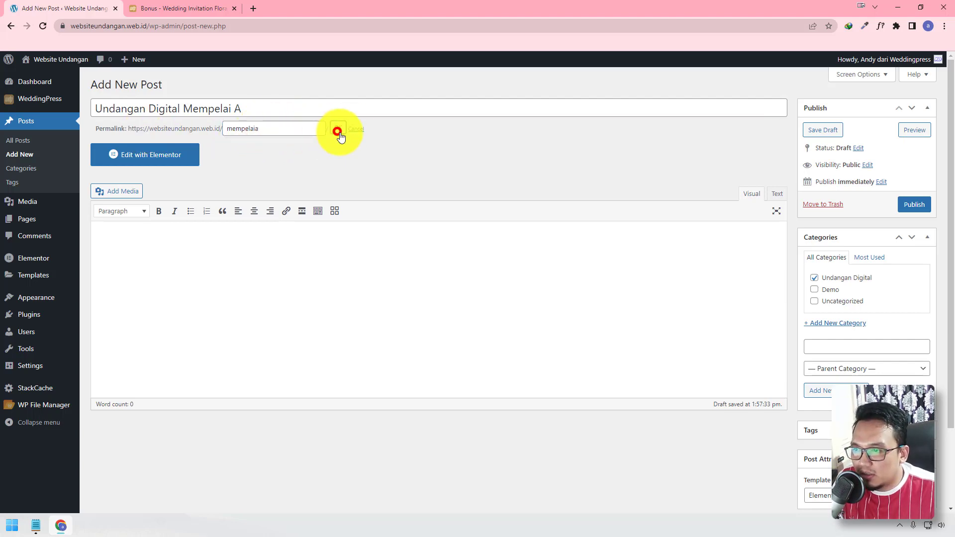
Step: Publish the post and bring up the WeddingPress template library in its Elementor editor
{"action": "left_click", "coordinate": [913, 206]}
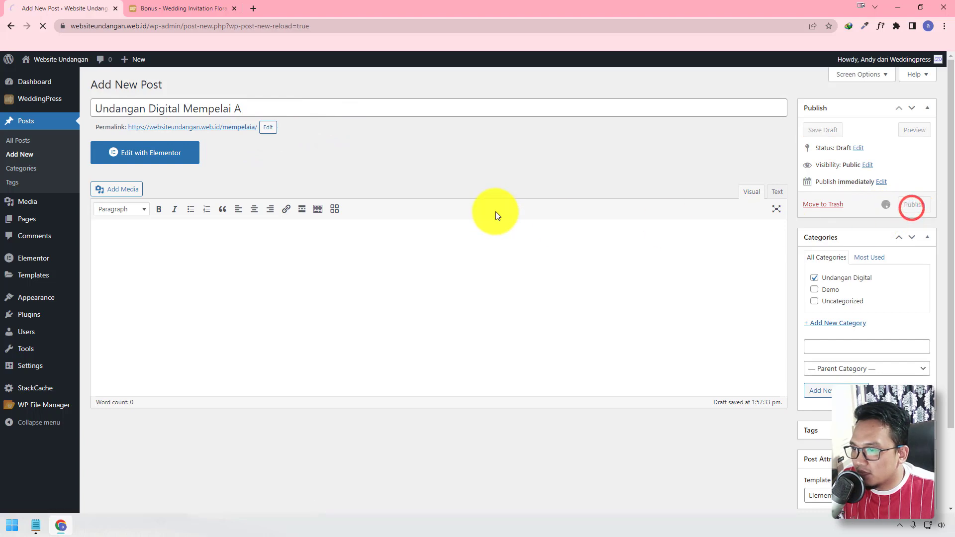
{"action": "left_click", "coordinate": [137, 187]}
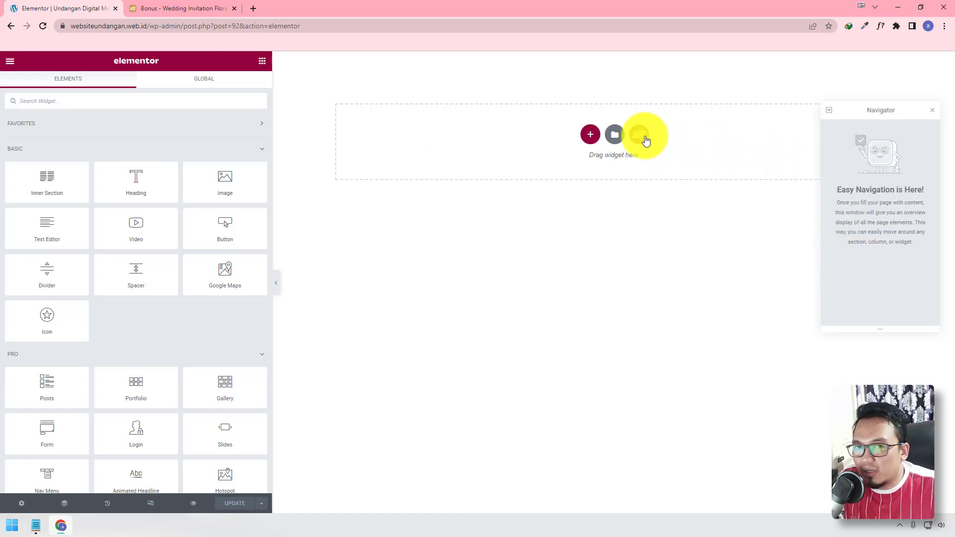
{"action": "left_click", "coordinate": [639, 135]}
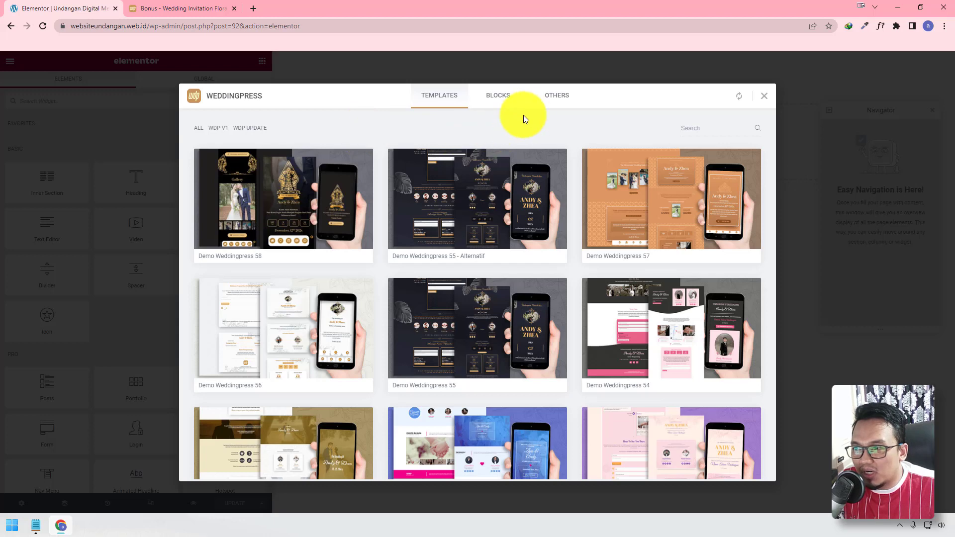
Step: Browse the library's Others and Templates collections, preview the Demo Weddingpress 52 template, and return to the library
{"action": "left_click", "coordinate": [552, 93]}
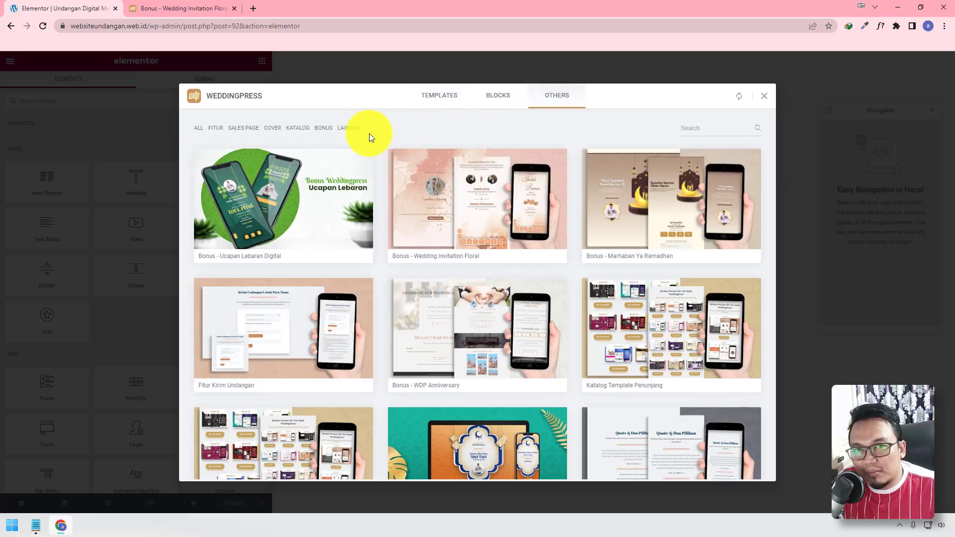
{"action": "left_click", "coordinate": [431, 96]}
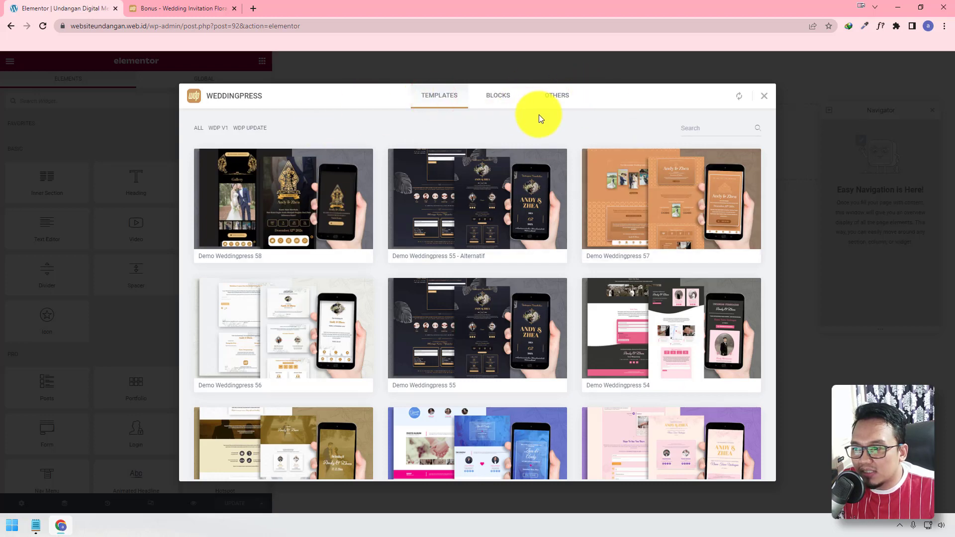
{"action": "scroll", "coordinate": [528, 199], "scroll_direction": "down", "scroll_amount": 2}
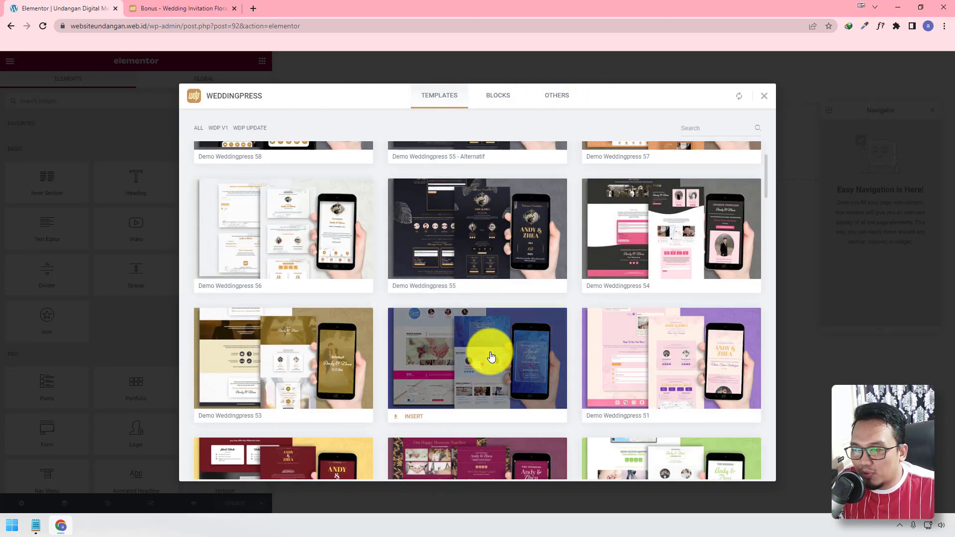
{"action": "left_click", "coordinate": [487, 374]}
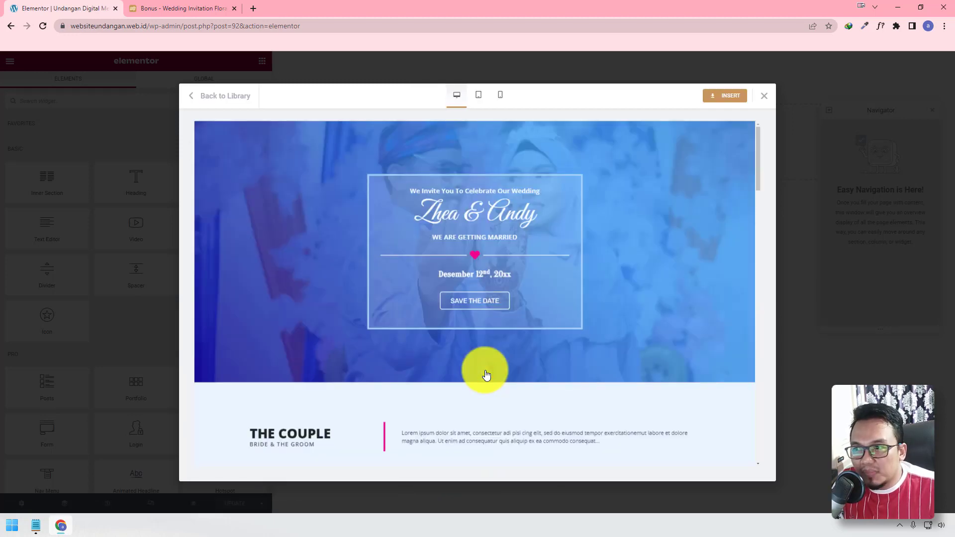
{"action": "left_click", "coordinate": [210, 98]}
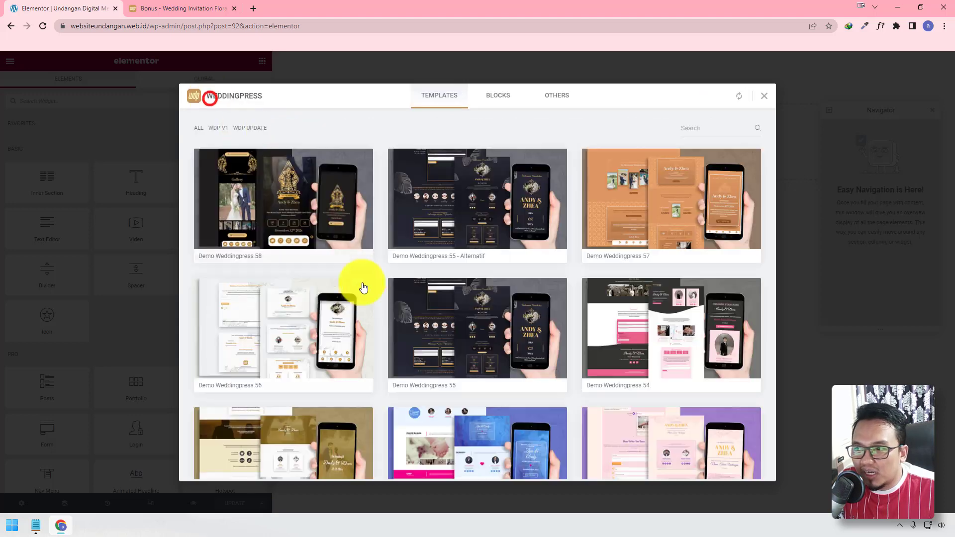
Step: Preview the Demo Weddingpress 53 template, insert it into the page, and select its opening section
{"action": "scroll", "coordinate": [614, 283], "scroll_direction": "down", "scroll_amount": 2}
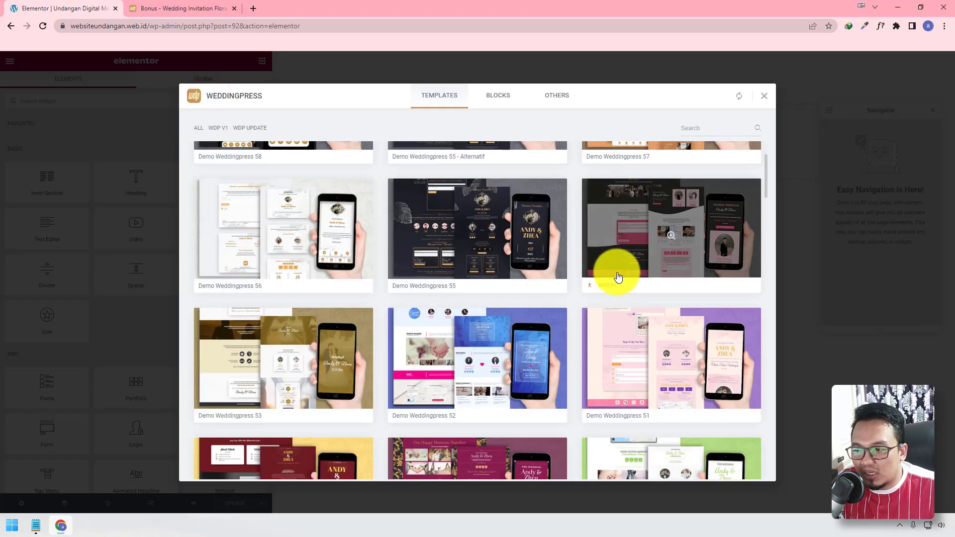
{"action": "left_click", "coordinate": [289, 373]}
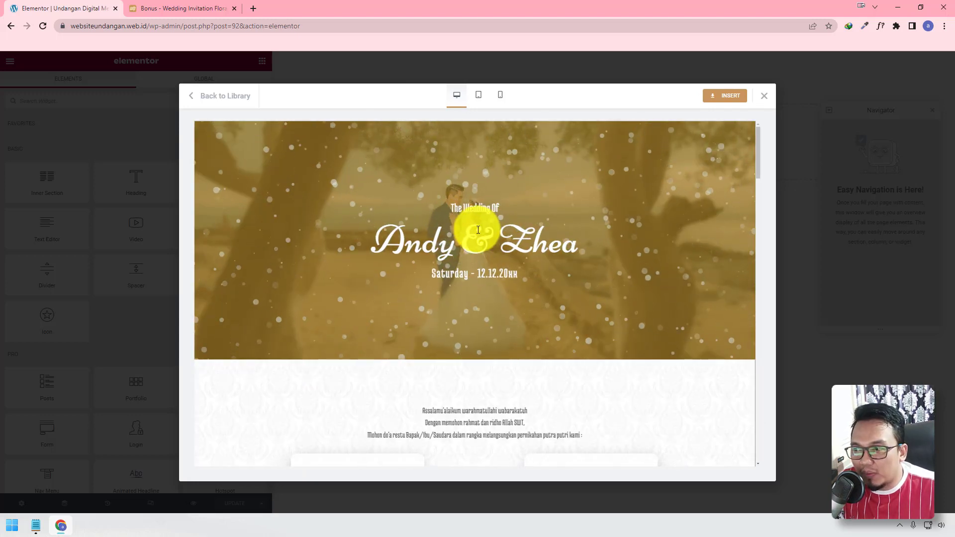
{"action": "left_click", "coordinate": [729, 99]}
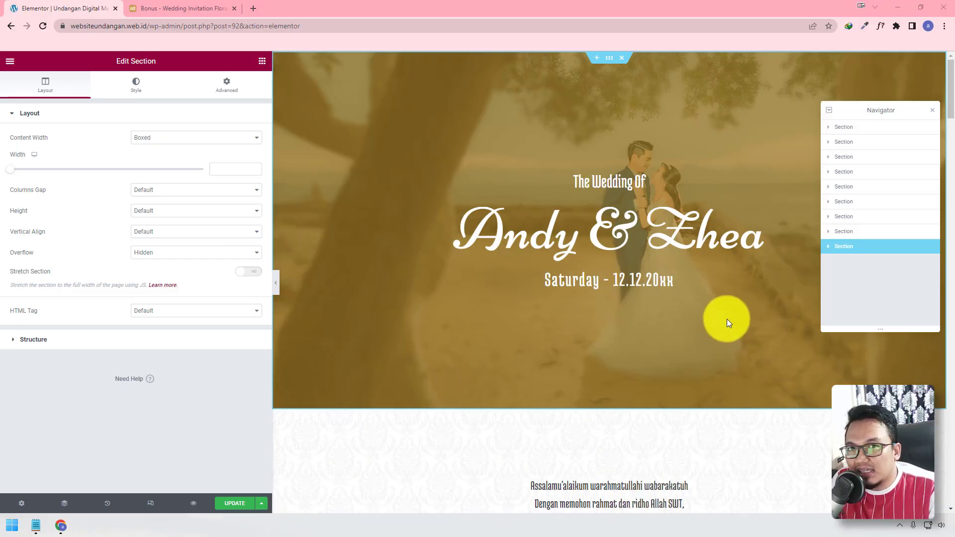
{"action": "left_click", "coordinate": [612, 58]}
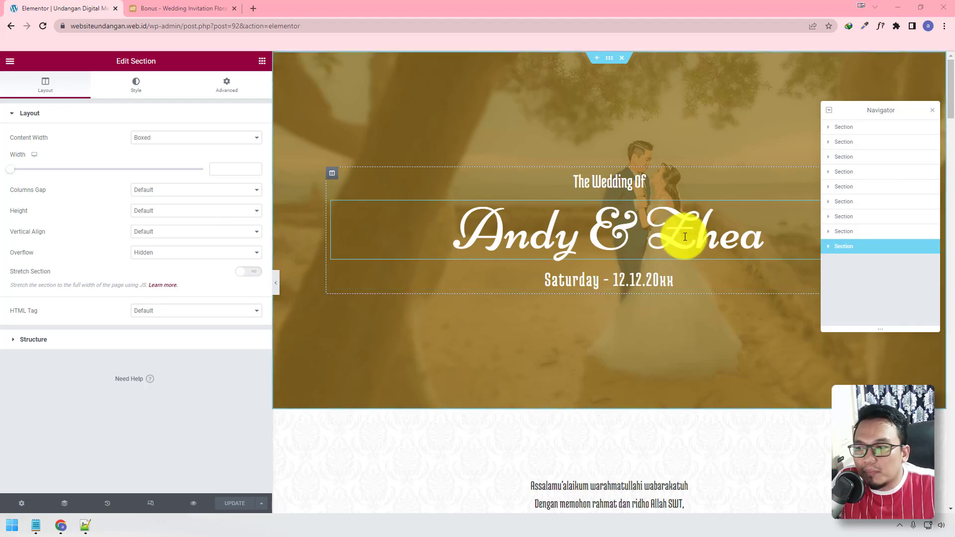
Step: Add a WeddingPress Invitation widget beneath the template credit heading in the page's last section
{"action": "scroll", "coordinate": [685, 237], "scroll_direction": "down", "scroll_amount": 20}
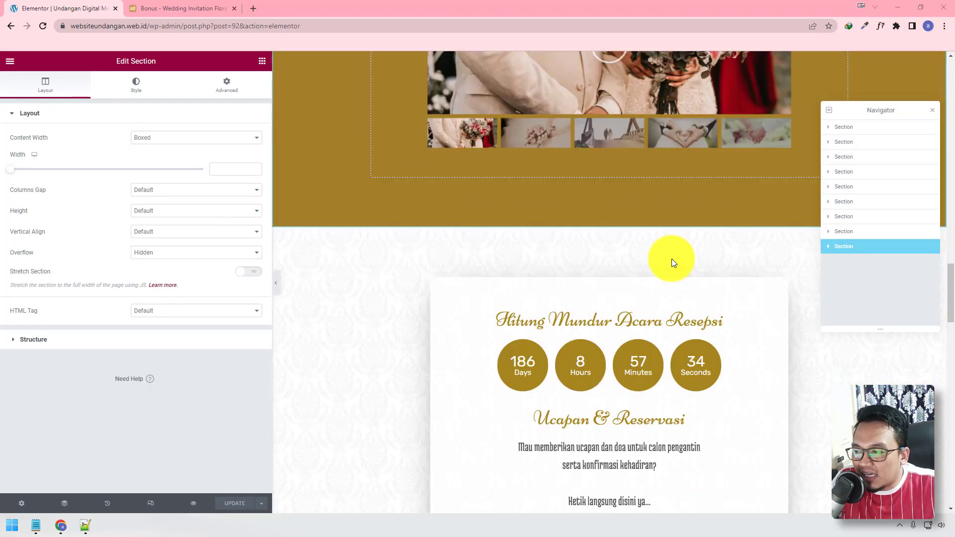
{"action": "scroll", "coordinate": [669, 264], "scroll_direction": "down", "scroll_amount": 20}
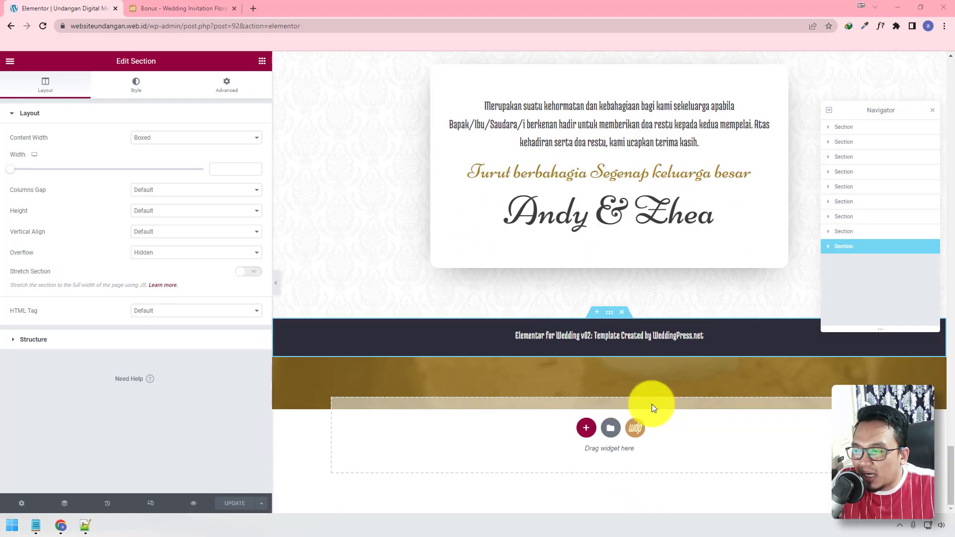
{"action": "left_click", "coordinate": [581, 333]}
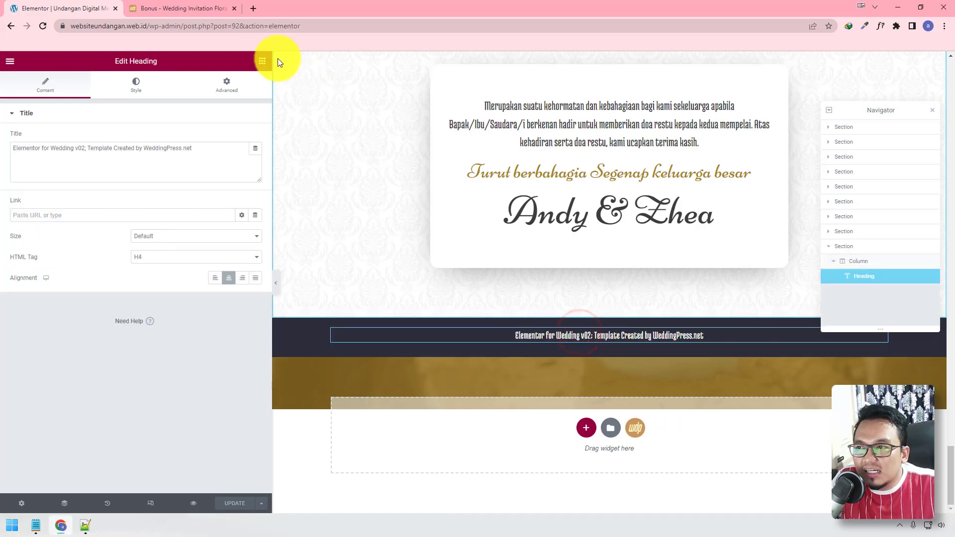
{"action": "left_click", "coordinate": [263, 61]}
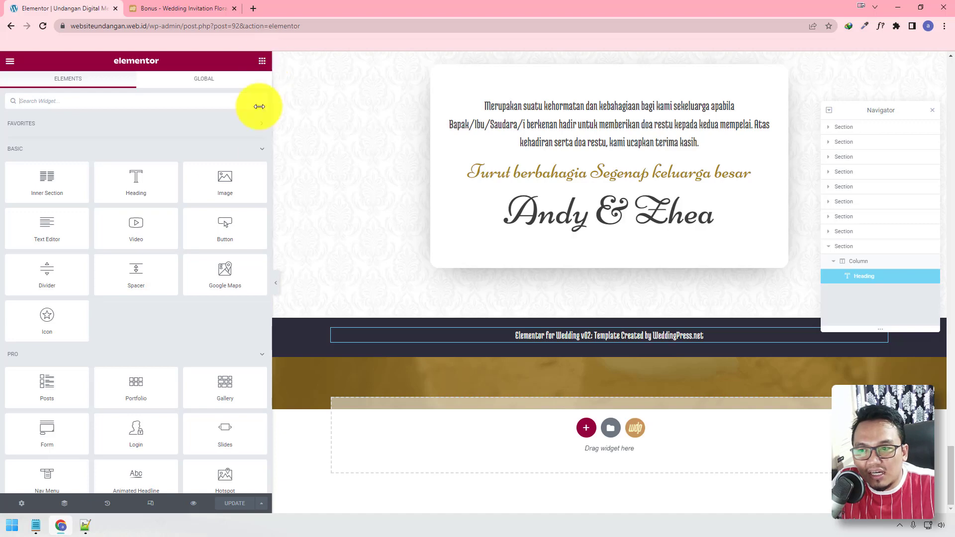
{"action": "scroll", "coordinate": [154, 328], "scroll_direction": "down", "scroll_amount": 5}
{"action": "scroll", "coordinate": [153, 328], "scroll_direction": "down", "scroll_amount": 10}
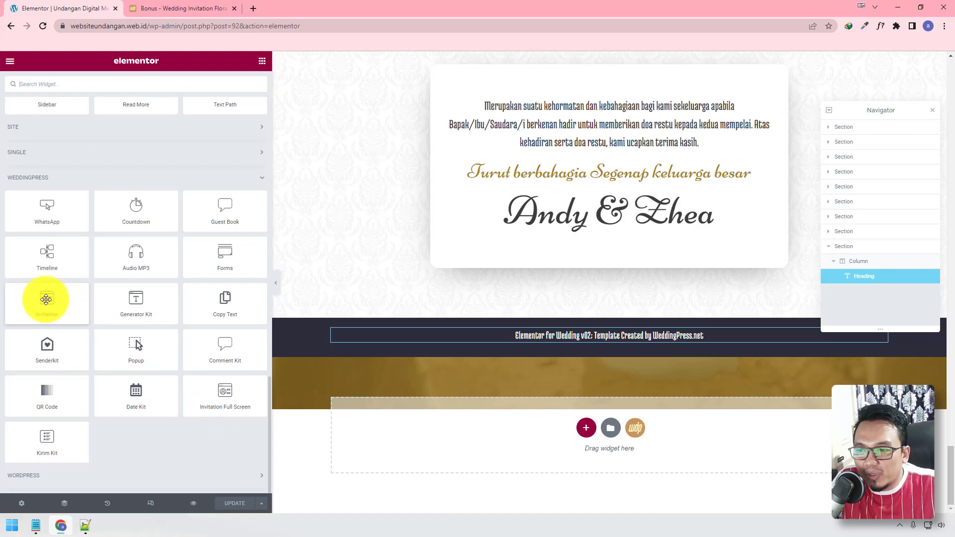
{"action": "left_click_drag", "start_coordinate": [47, 298], "coordinate": [612, 342]}
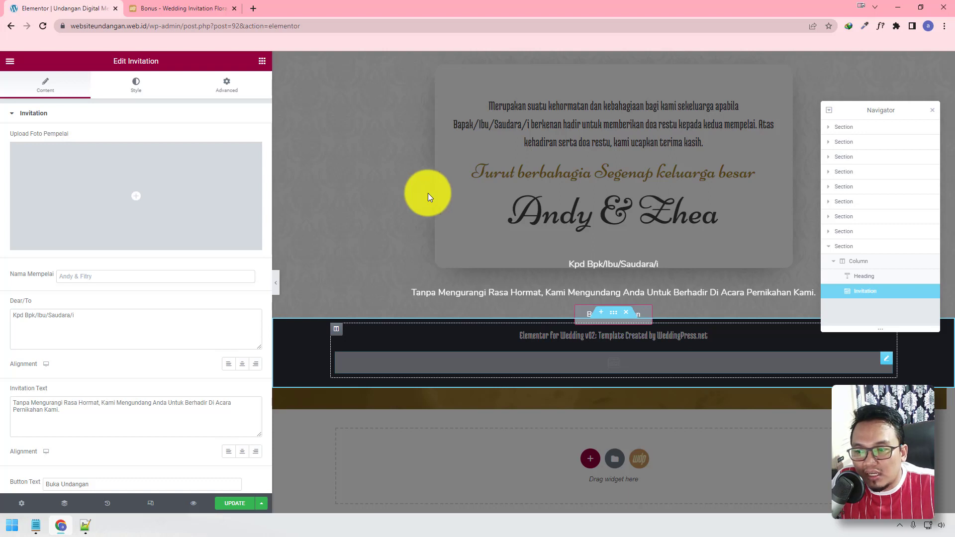
Step: Set the Invitation widget's background image to pexels-photo-931796-scaled-1.jpeg from the media library
{"action": "scroll", "coordinate": [166, 373], "scroll_direction": "down", "scroll_amount": 7}
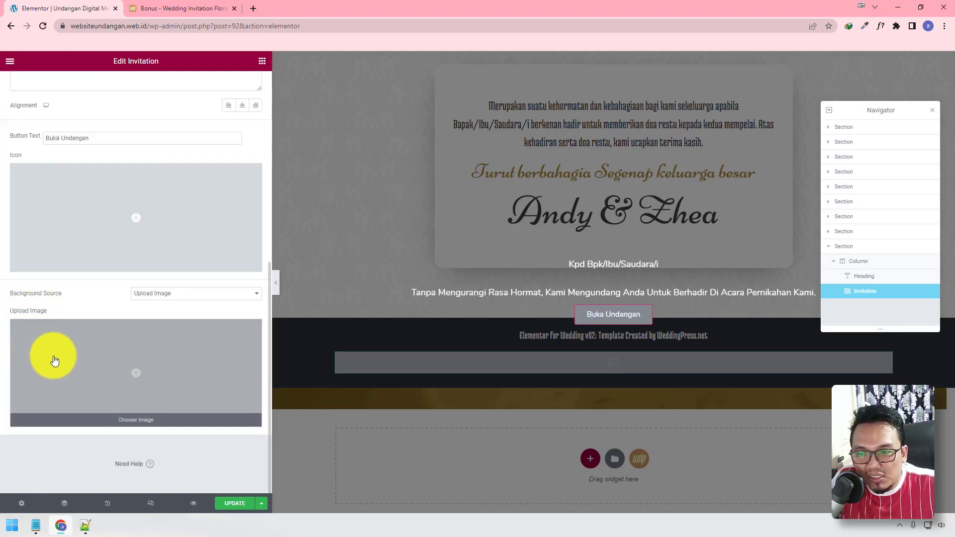
{"action": "left_click", "coordinate": [124, 372]}
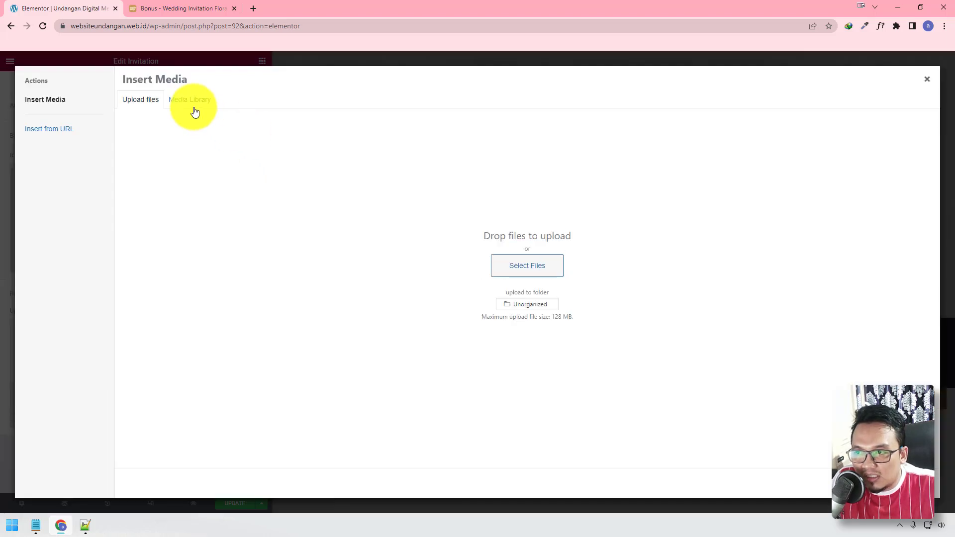
{"action": "left_click", "coordinate": [191, 101]}
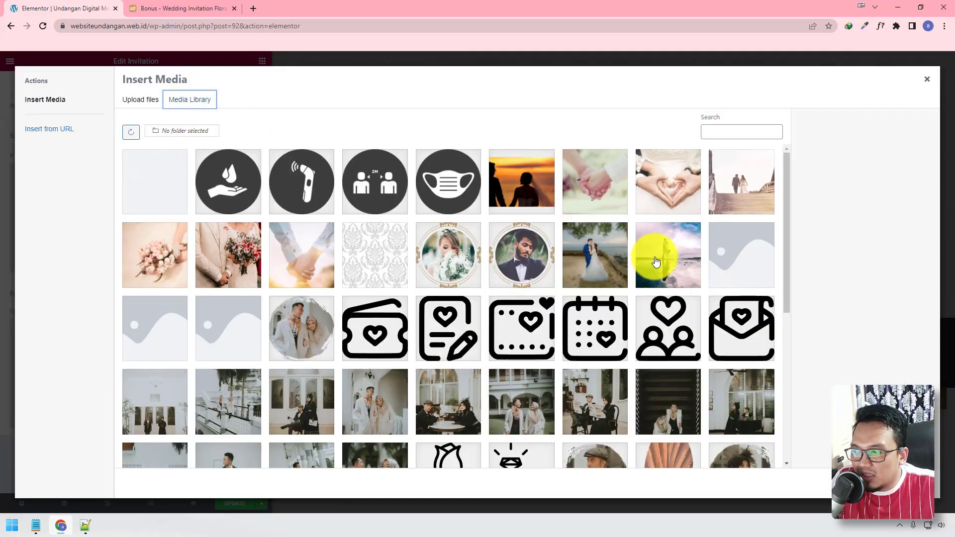
{"action": "left_click", "coordinate": [657, 262]}
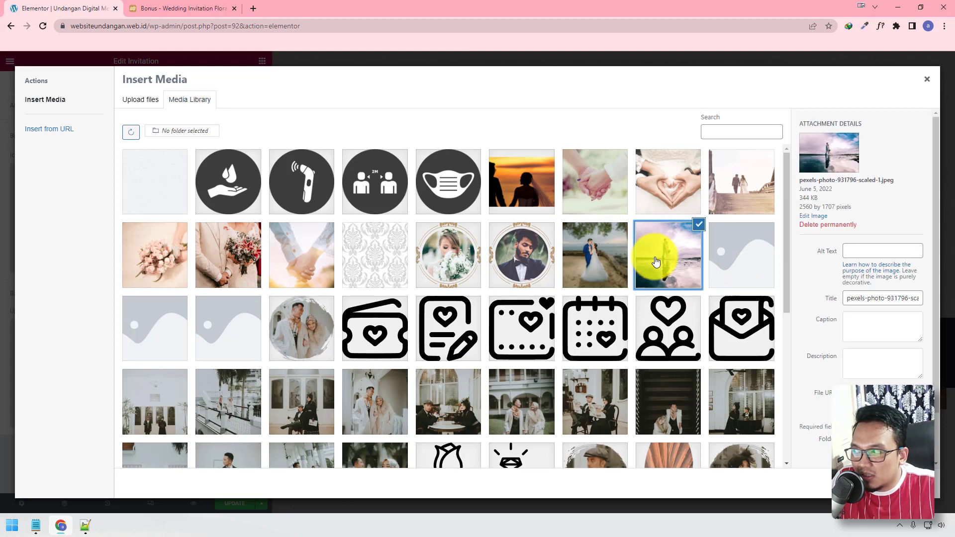
{"action": "left_click", "coordinate": [596, 258]}
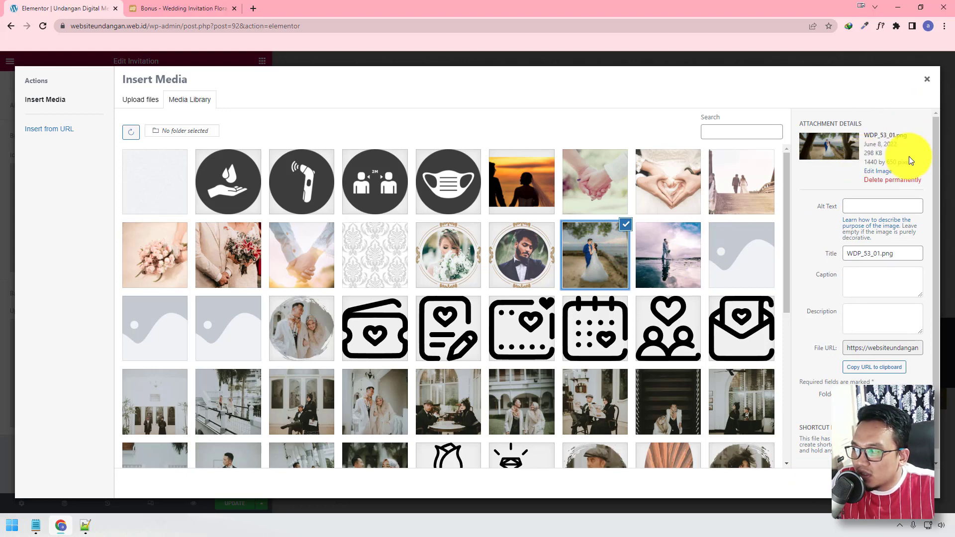
{"action": "left_click", "coordinate": [657, 256]}
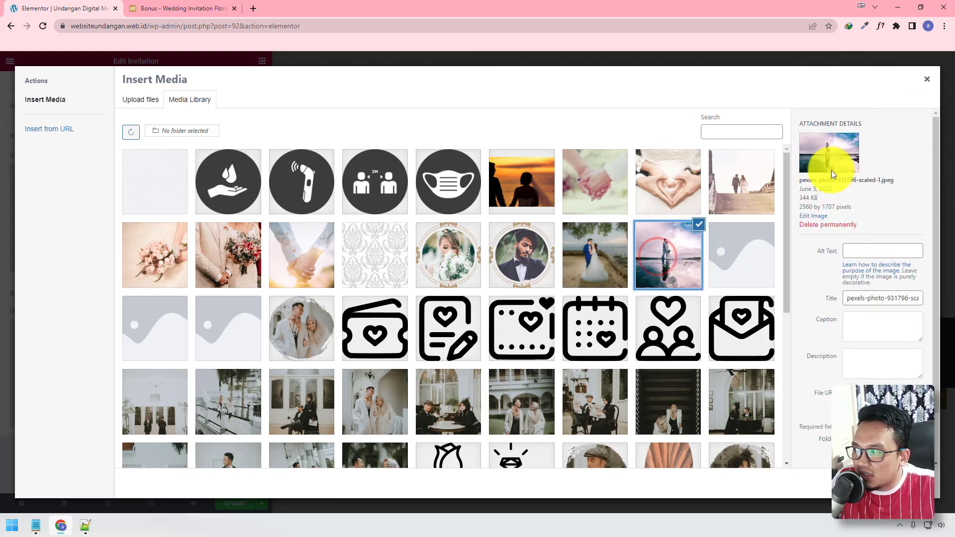
{"action": "left_click", "coordinate": [911, 483]}
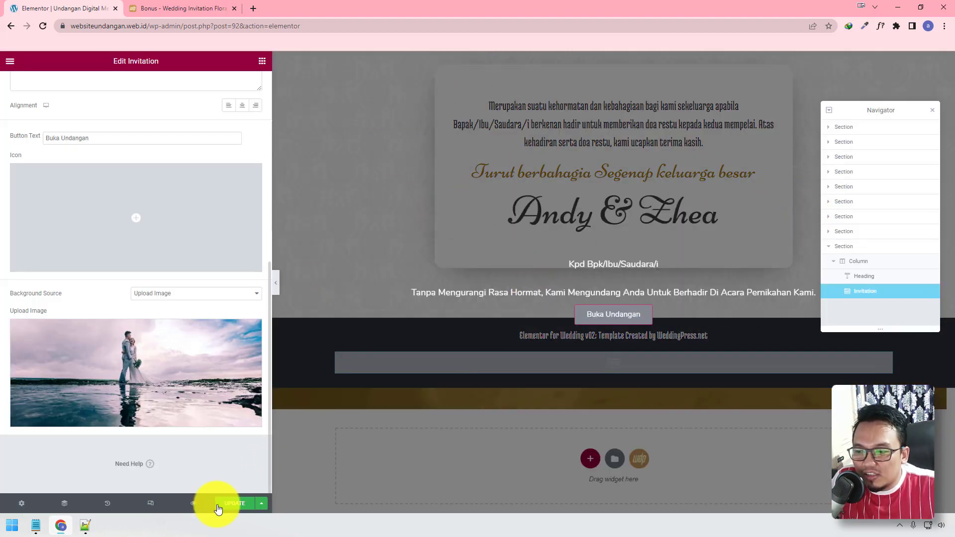
Step: Update the page and preview the invitation cover in a separate browser tab, returning to the editor
{"action": "left_click", "coordinate": [229, 503]}
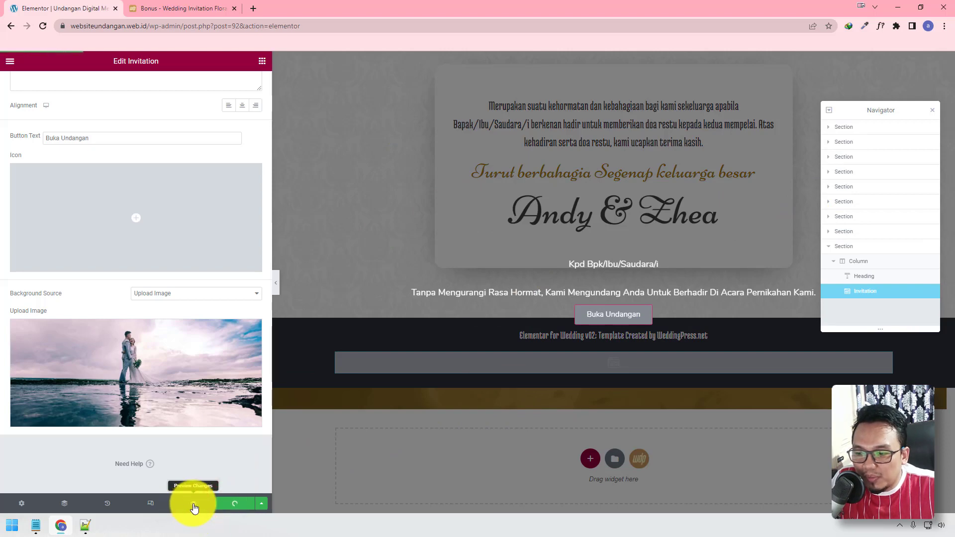
{"action": "left_click", "coordinate": [194, 507]}
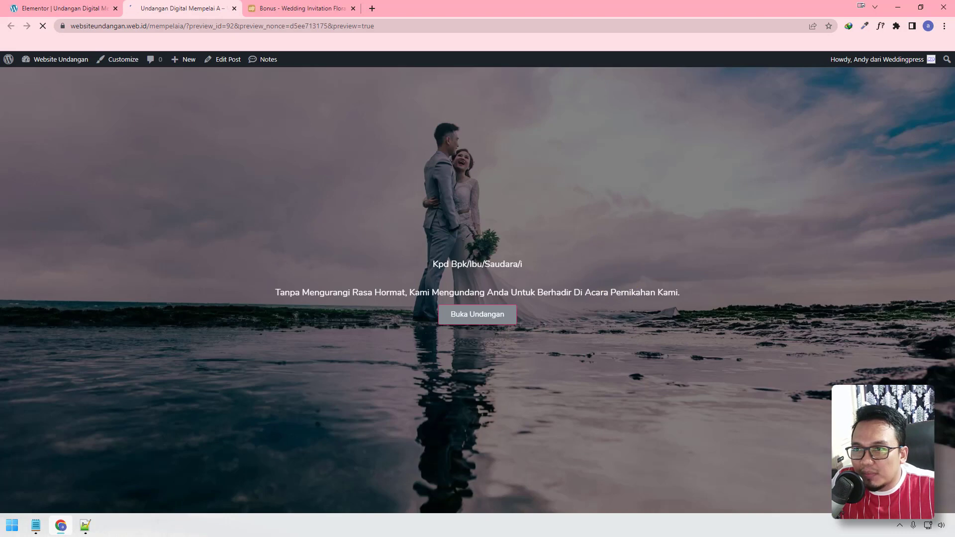
{"action": "left_click", "coordinate": [29, 8]}
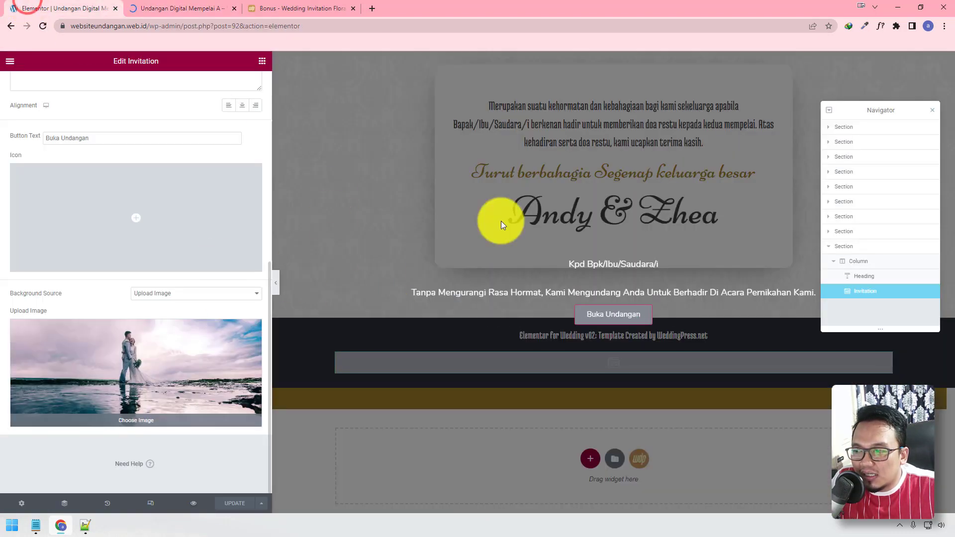
Step: Reload the editor, reopen the Invitation widget's settings, and test opening the invitation with its Buka Undangan button
{"action": "left_click", "coordinate": [44, 25]}
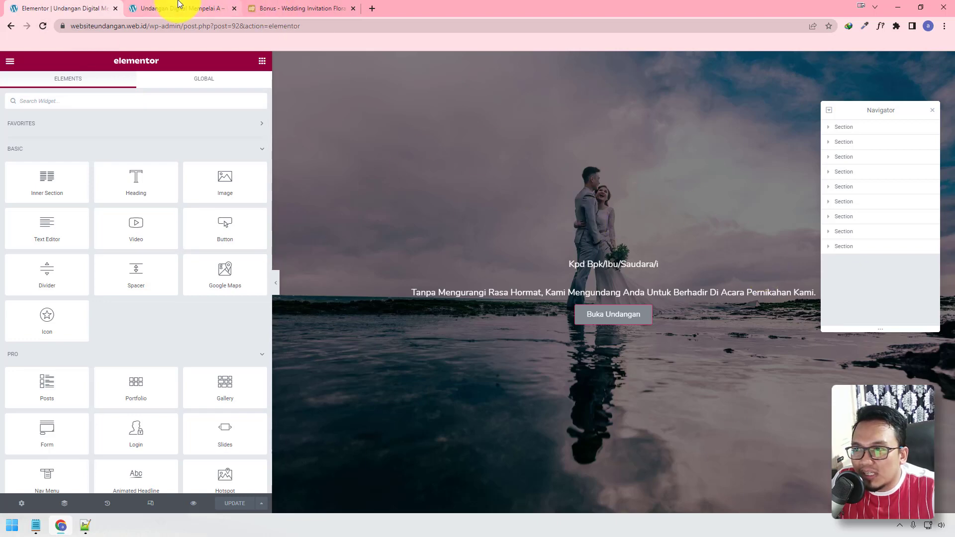
{"action": "left_click", "coordinate": [678, 199]}
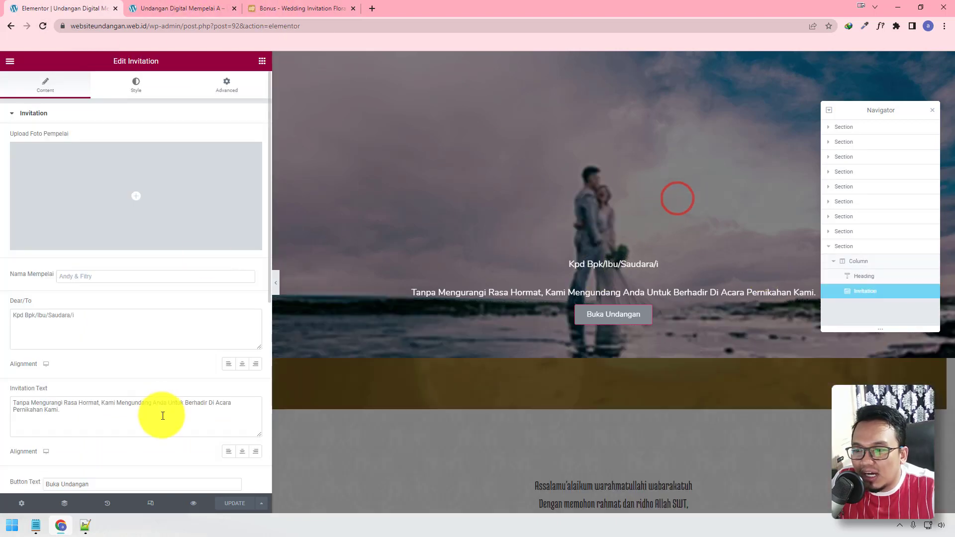
{"action": "scroll", "coordinate": [160, 416], "scroll_direction": "down", "scroll_amount": 7}
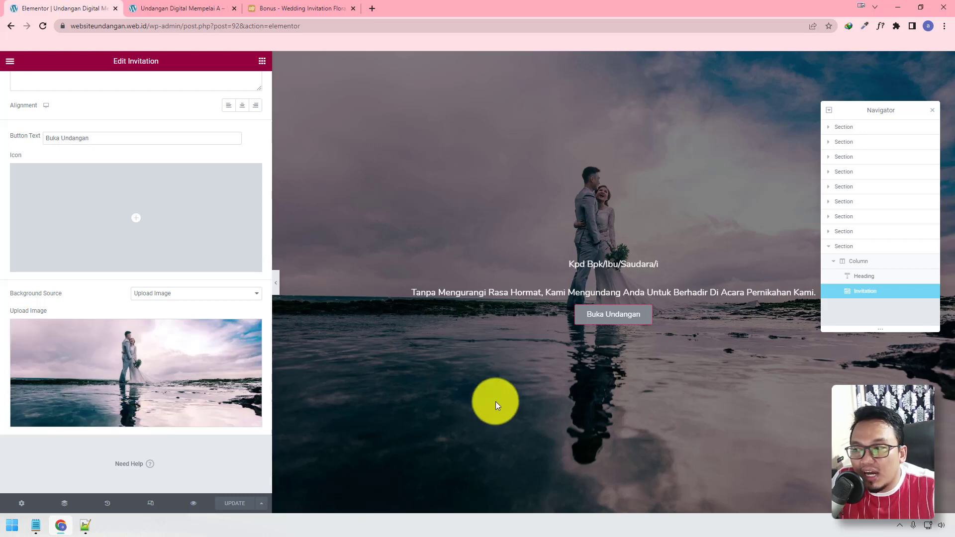
{"action": "left_click", "coordinate": [615, 316]}
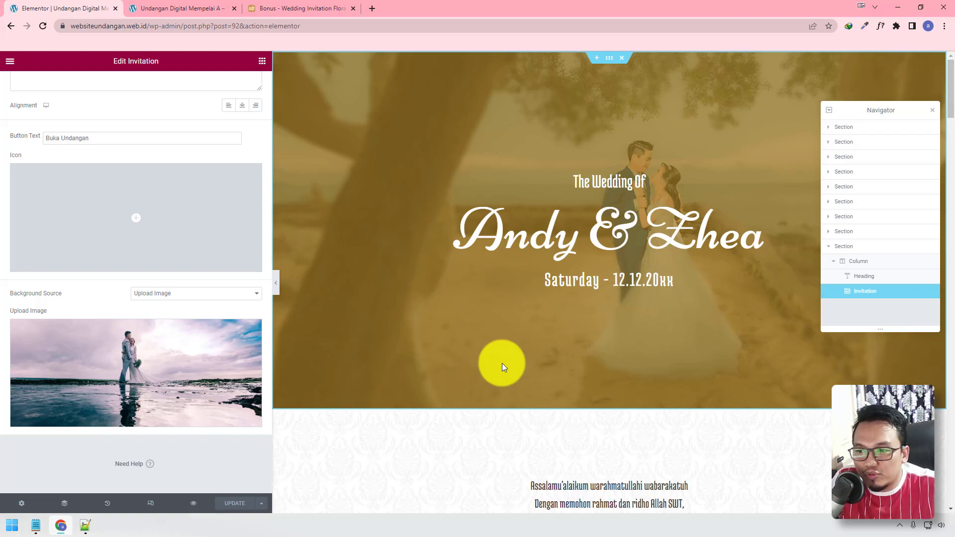
Step: Find icons matching "env" and insert the outlined open envelope as the Buka Undangan button's icon
{"action": "left_click", "coordinate": [154, 232]}
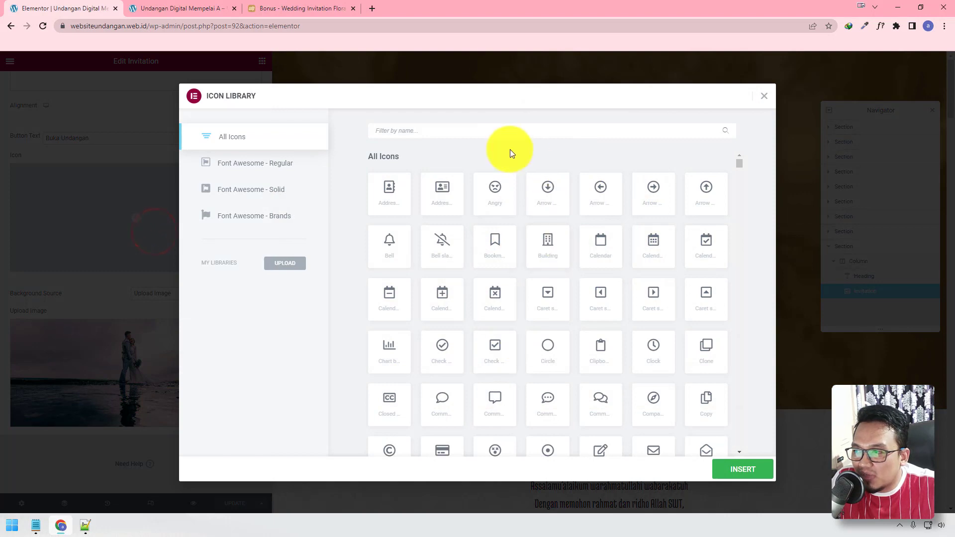
{"action": "left_click", "coordinate": [499, 139]}
{"action": "type", "text": "env"}
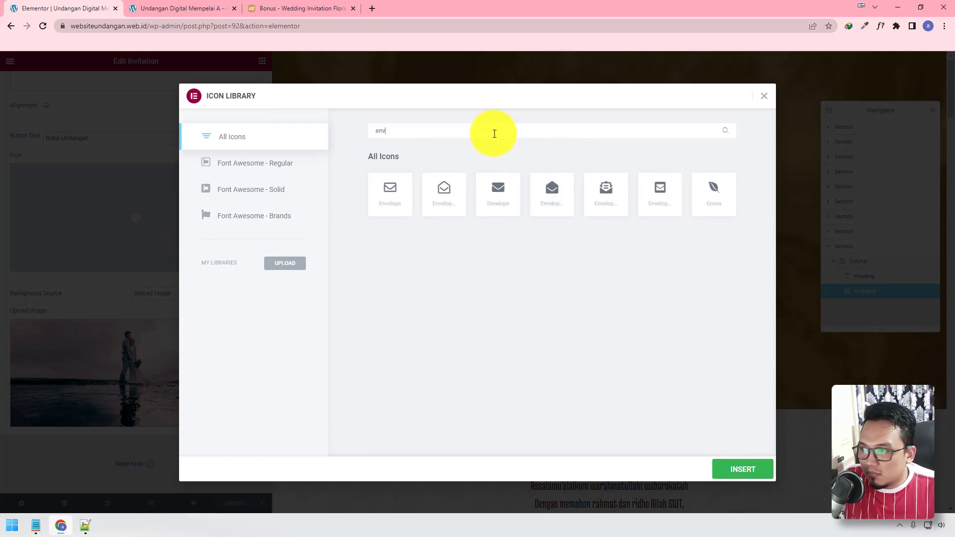
{"action": "left_click", "coordinate": [455, 197]}
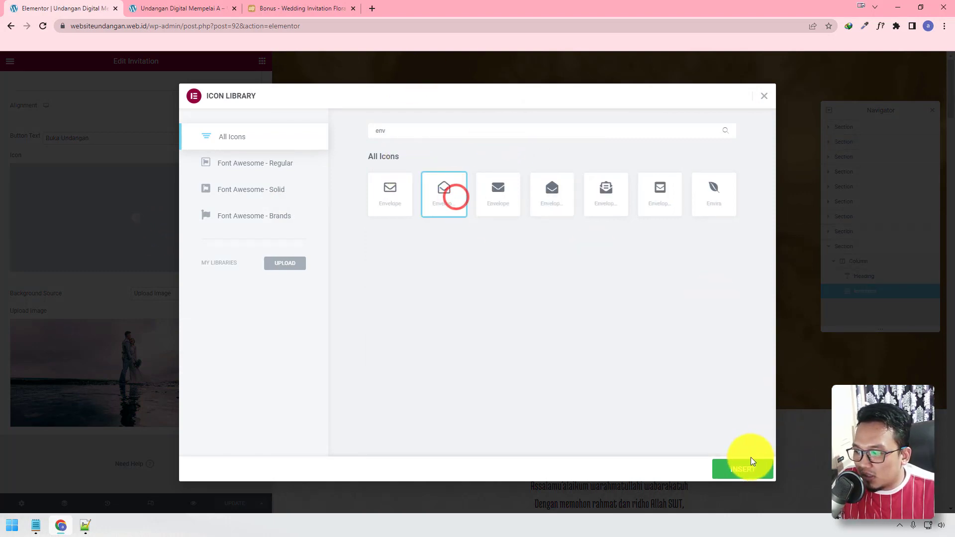
{"action": "left_click", "coordinate": [743, 467]}
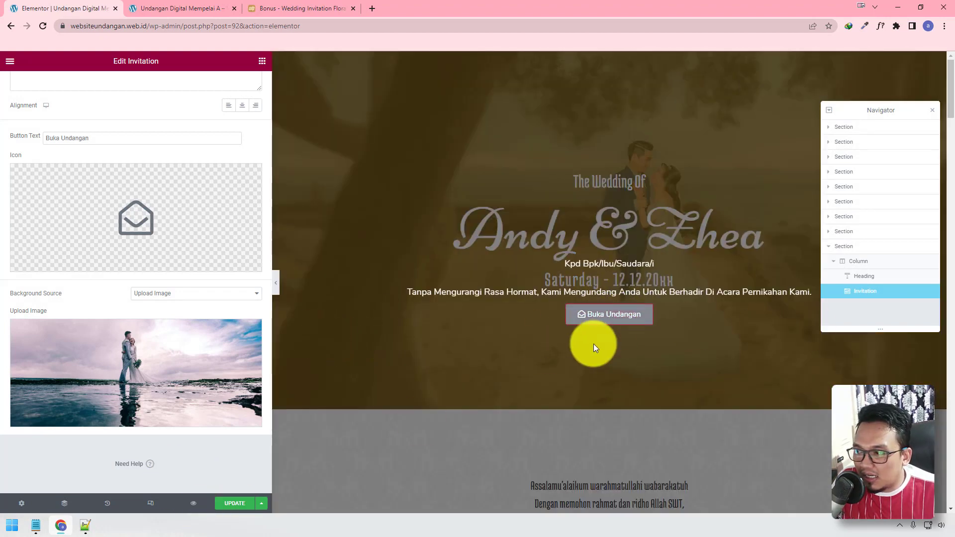
Step: Give the Buka Undangan button a solid border in the fully transparent colour #02010100
{"action": "scroll", "coordinate": [138, 203], "scroll_direction": "up", "scroll_amount": 5}
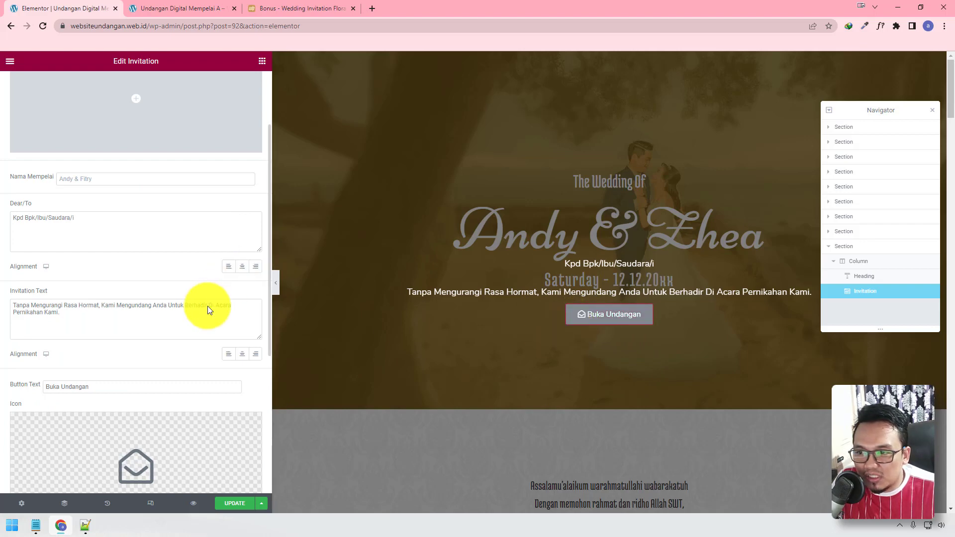
{"action": "scroll", "coordinate": [207, 305], "scroll_direction": "up", "scroll_amount": 2}
{"action": "left_click", "coordinate": [136, 85]}
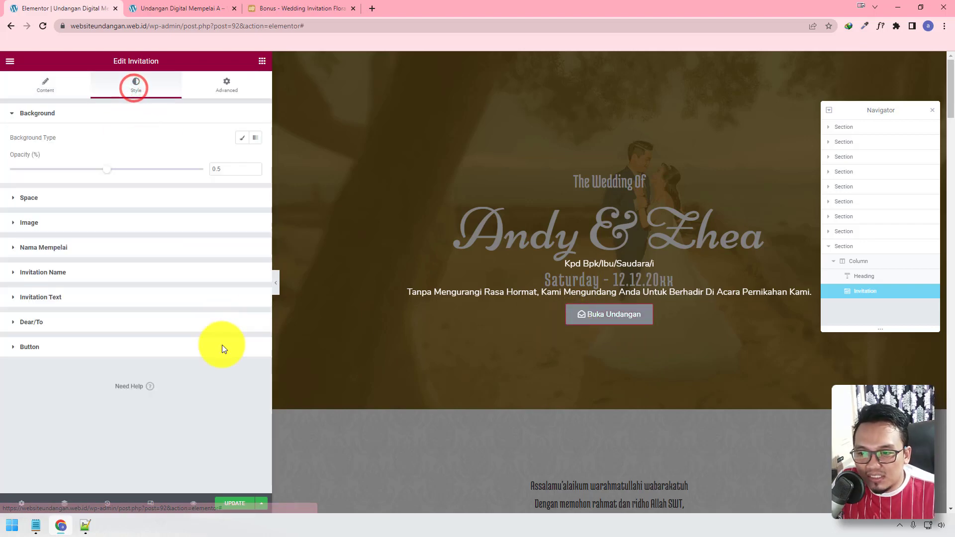
{"action": "left_click", "coordinate": [61, 352]}
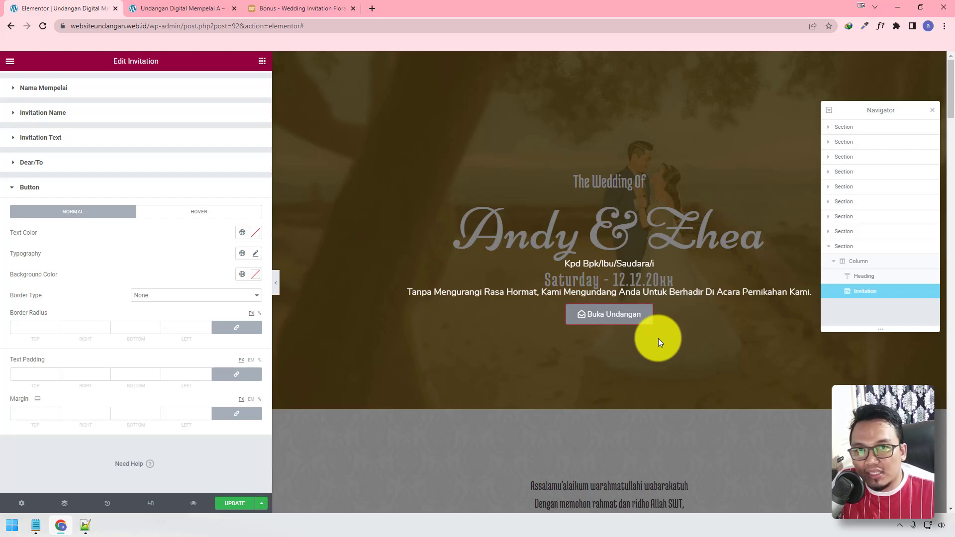
{"action": "left_click", "coordinate": [208, 295]}
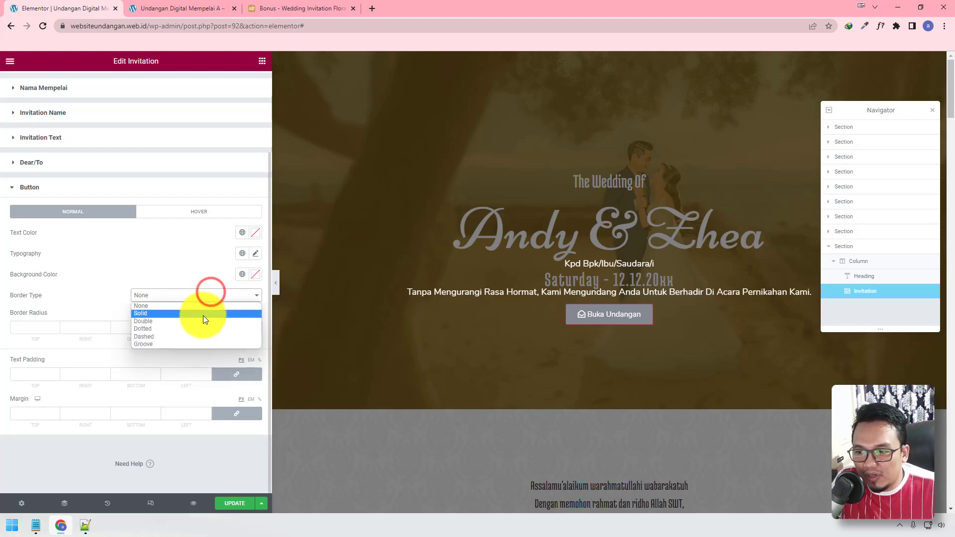
{"action": "left_click", "coordinate": [203, 315]}
{"action": "left_click", "coordinate": [255, 354]}
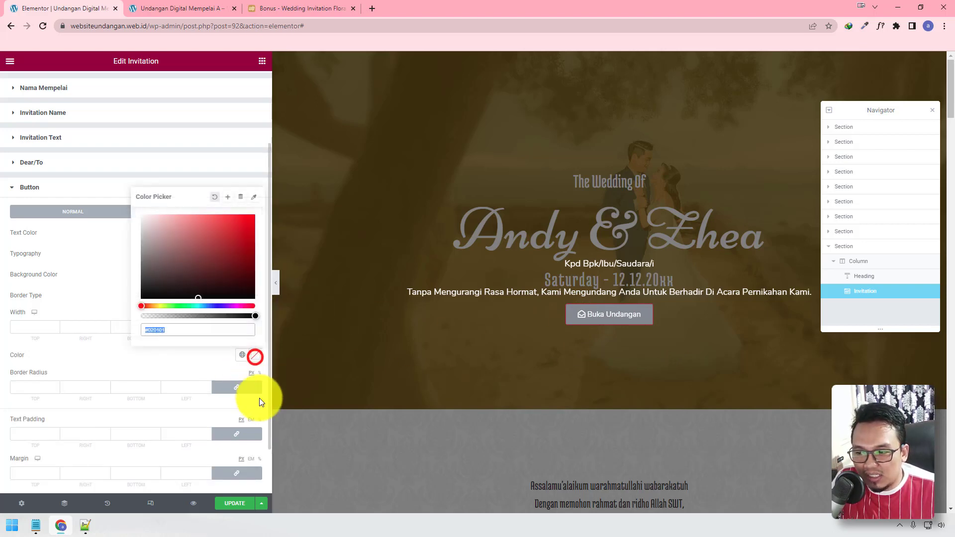
{"action": "left_click_drag", "start_coordinate": [255, 317], "coordinate": [119, 309]}
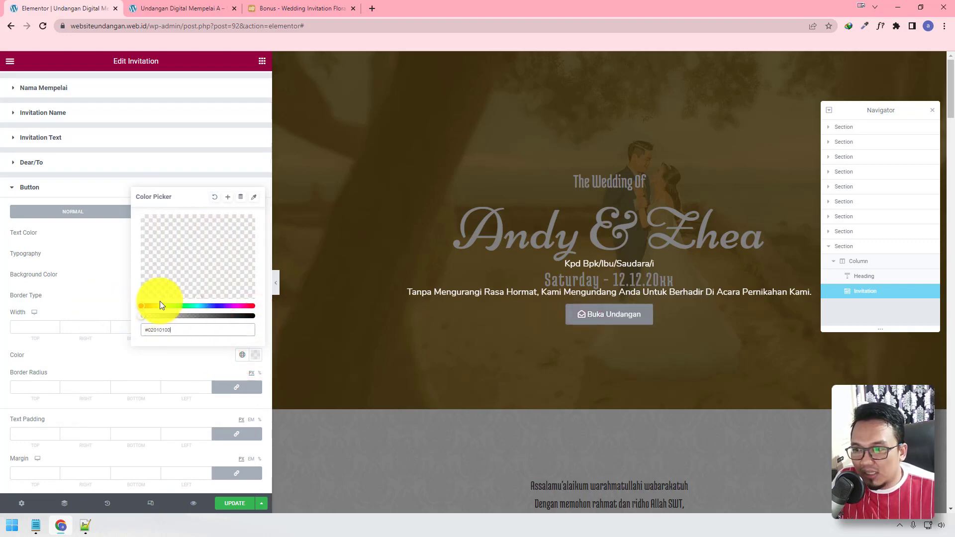
{"action": "left_click", "coordinate": [97, 278]}
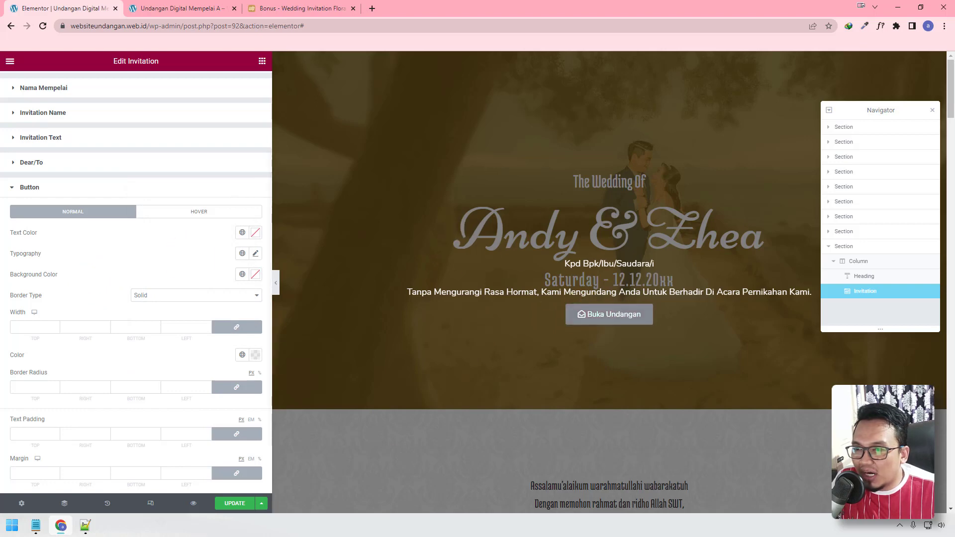
Step: Consult the floral invitation sample page, and set the brush-framed round couple photo as the Invitation widget's couple picture
{"action": "scroll", "coordinate": [132, 145], "scroll_direction": "up", "scroll_amount": 3}
{"action": "left_click", "coordinate": [57, 88]}
{"action": "left_click", "coordinate": [279, 8]}
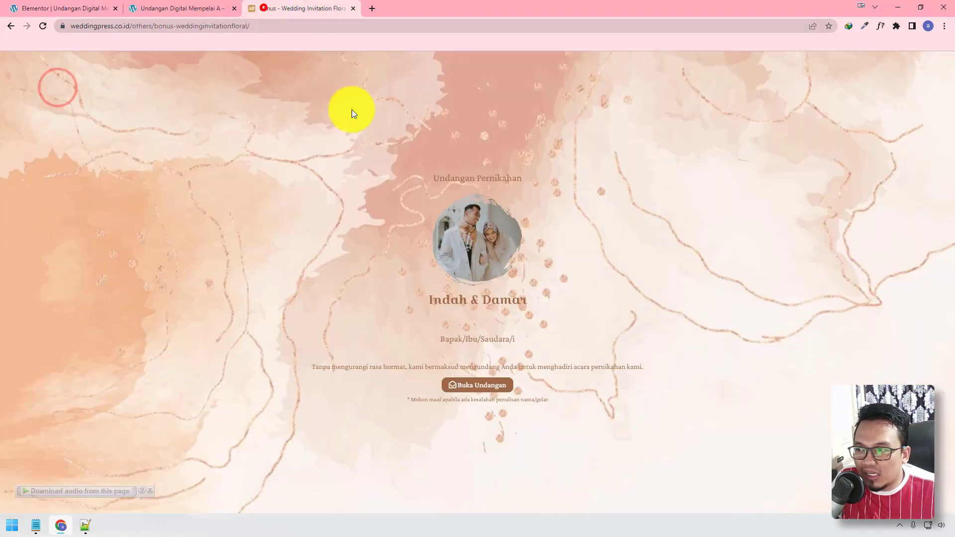
{"action": "left_click", "coordinate": [64, 8]}
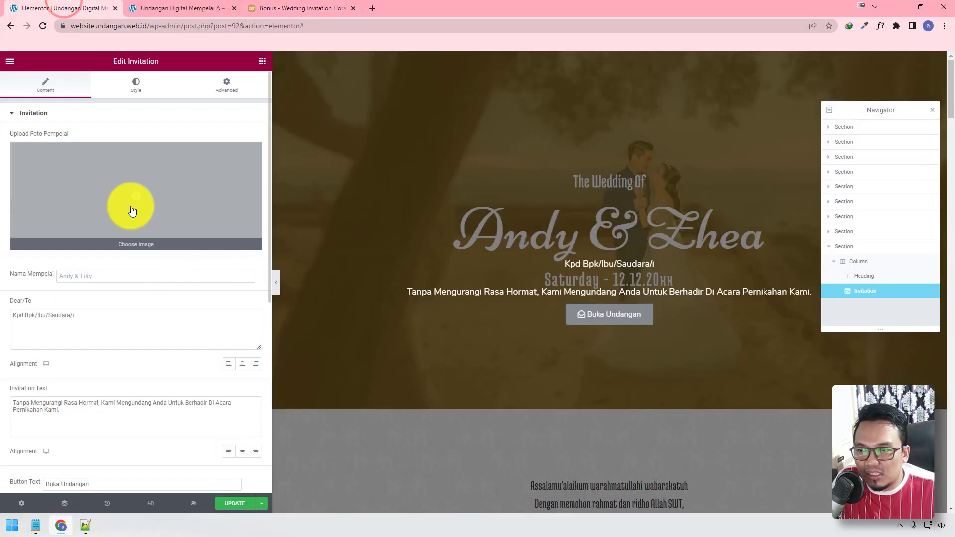
{"action": "left_click", "coordinate": [131, 191]}
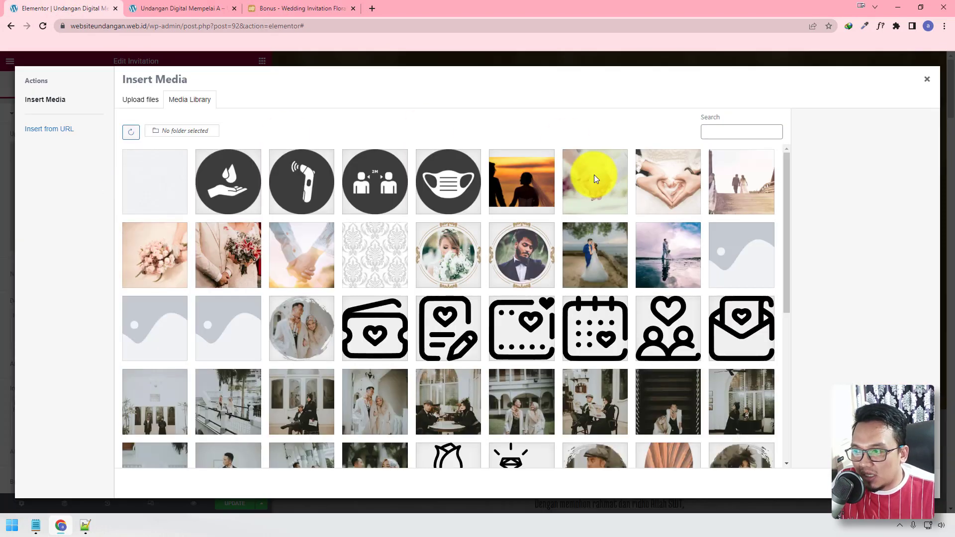
{"action": "left_click", "coordinate": [294, 324]}
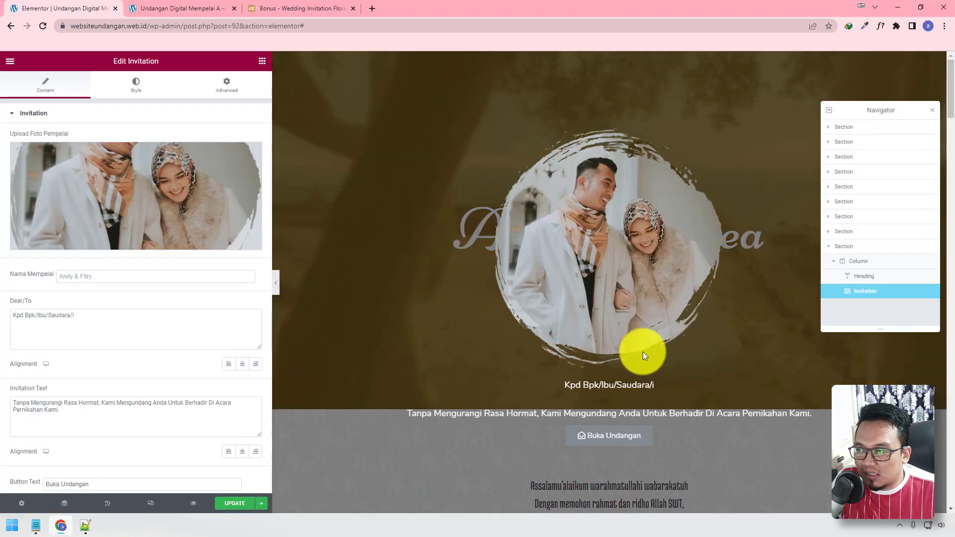
Step: Compare with the floral sample page, and set the couple picture's desktop maximum width to 30% in the Invitation widget
{"action": "left_click", "coordinate": [141, 94]}
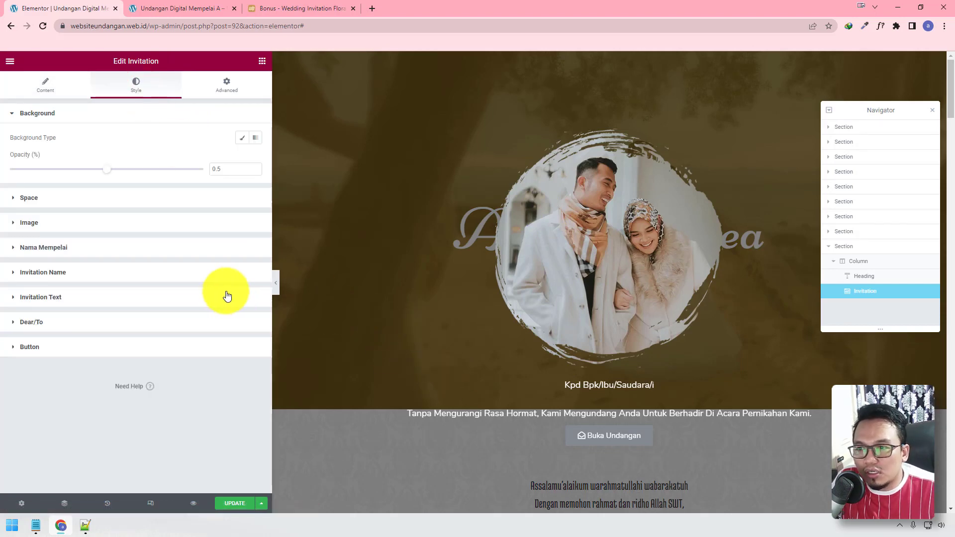
{"action": "left_click", "coordinate": [276, 290]}
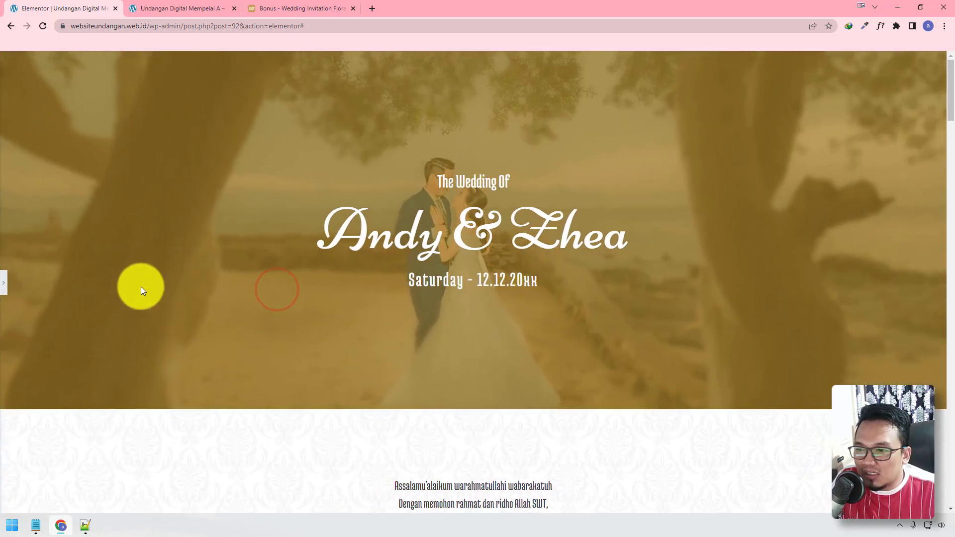
{"action": "left_click", "coordinate": [5, 291]}
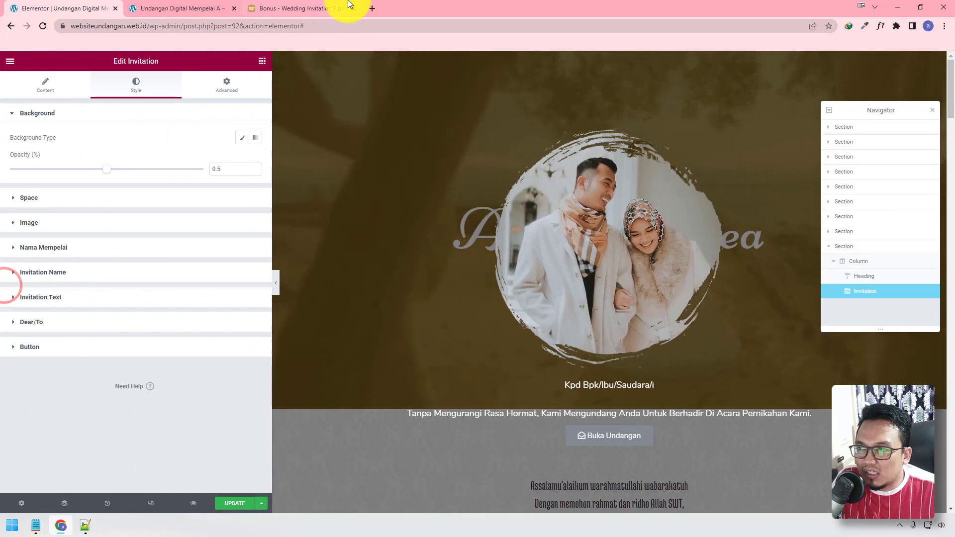
{"action": "left_click", "coordinate": [314, 6]}
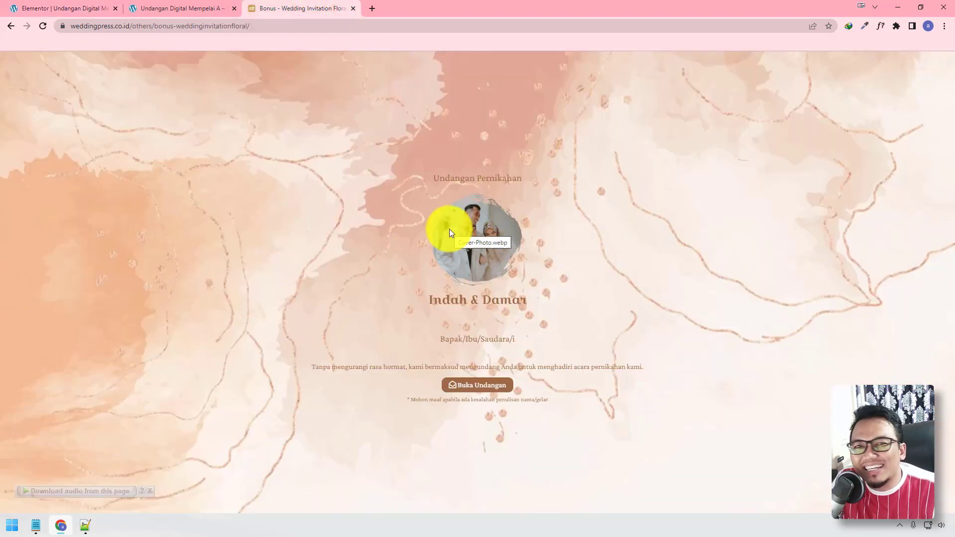
{"action": "left_click", "coordinate": [64, 6]}
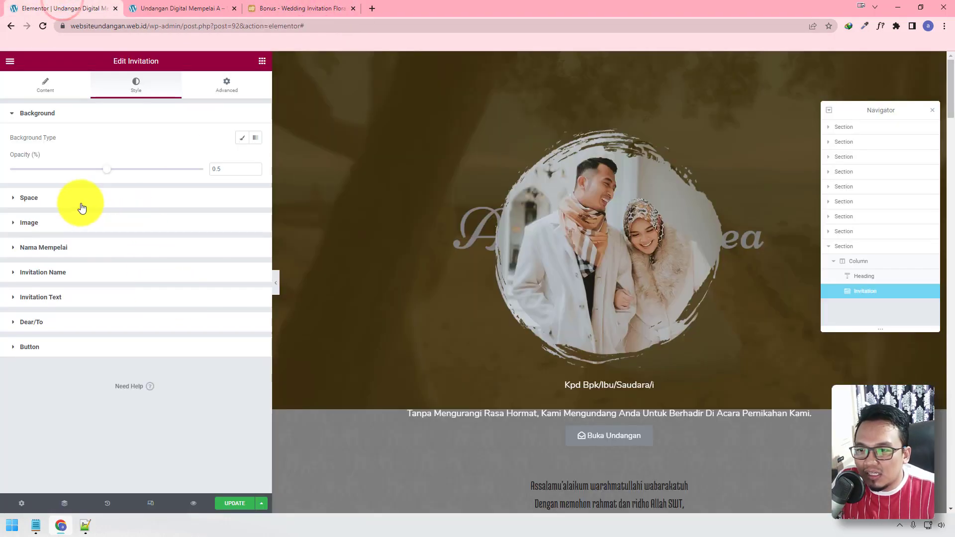
{"action": "left_click", "coordinate": [88, 225]}
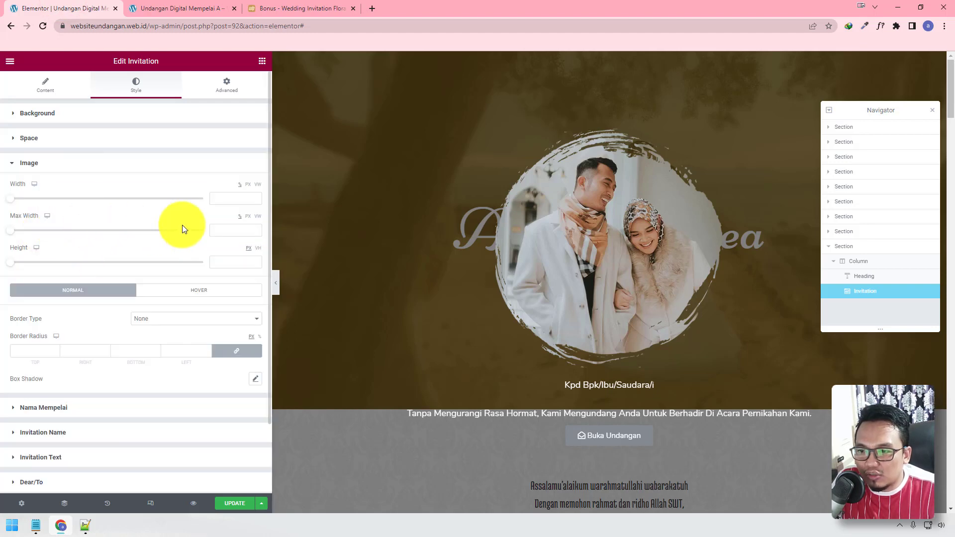
{"action": "type", "text": "50"}
{"action": "double_click", "coordinate": [231, 229]}
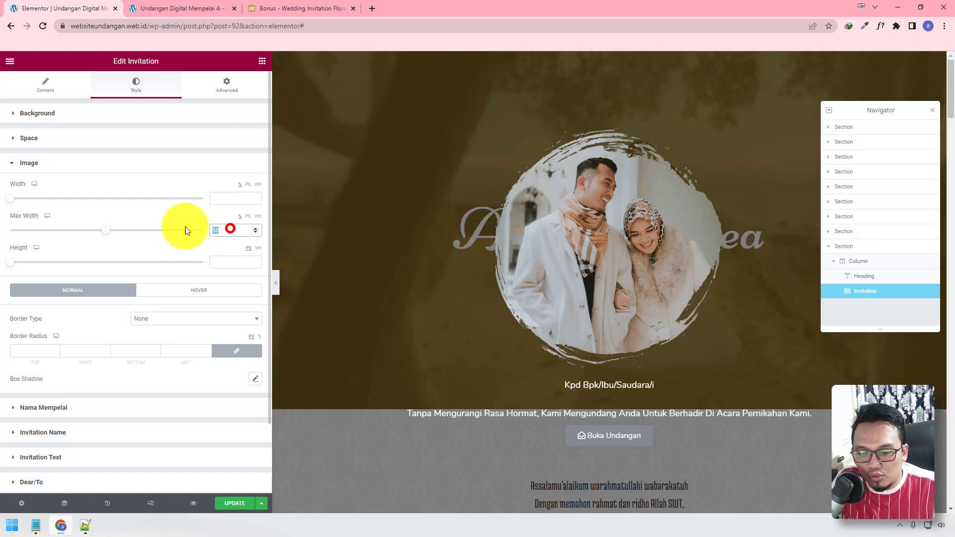
{"action": "type", "text": "30"}
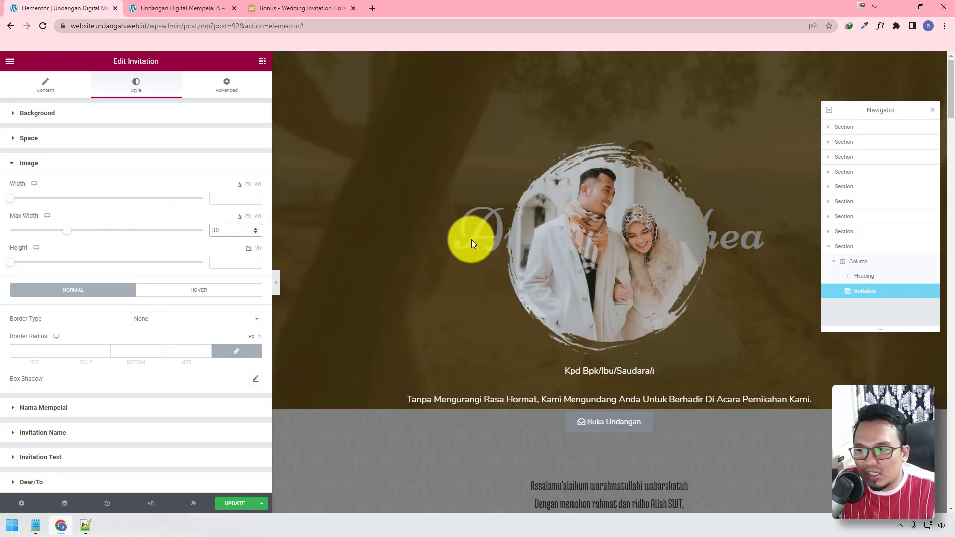
Step: Check the tablet layout, and set the couple picture's maximum width to 50% for the mobile layout
{"action": "left_click", "coordinate": [149, 504]}
{"action": "left_click", "coordinate": [570, 61]}
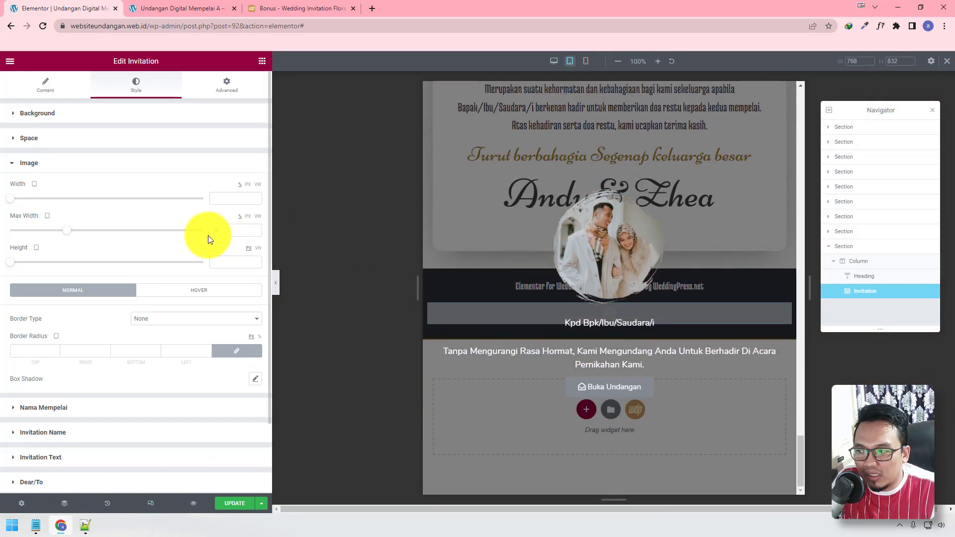
{"action": "left_click", "coordinate": [586, 61]}
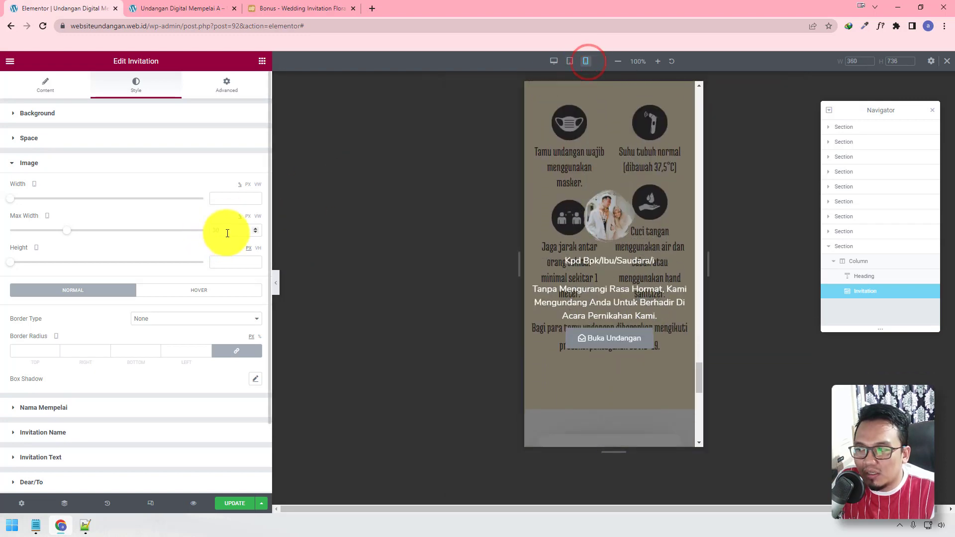
{"action": "left_click", "coordinate": [233, 228]}
{"action": "type", "text": "50"}
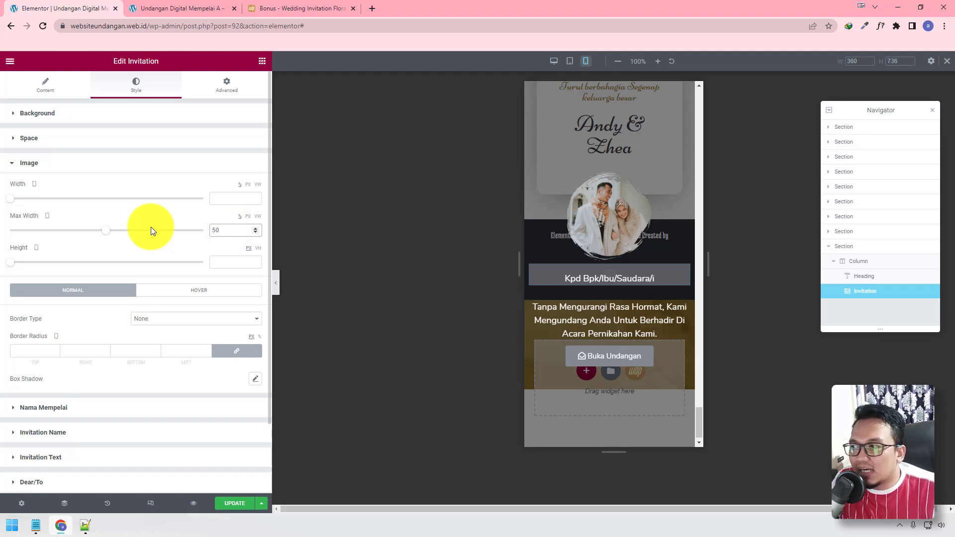
Step: Enter "Mempelai A & b" as the Invitation widget's couple name (Nama Mempelai)
{"action": "left_click", "coordinate": [46, 86]}
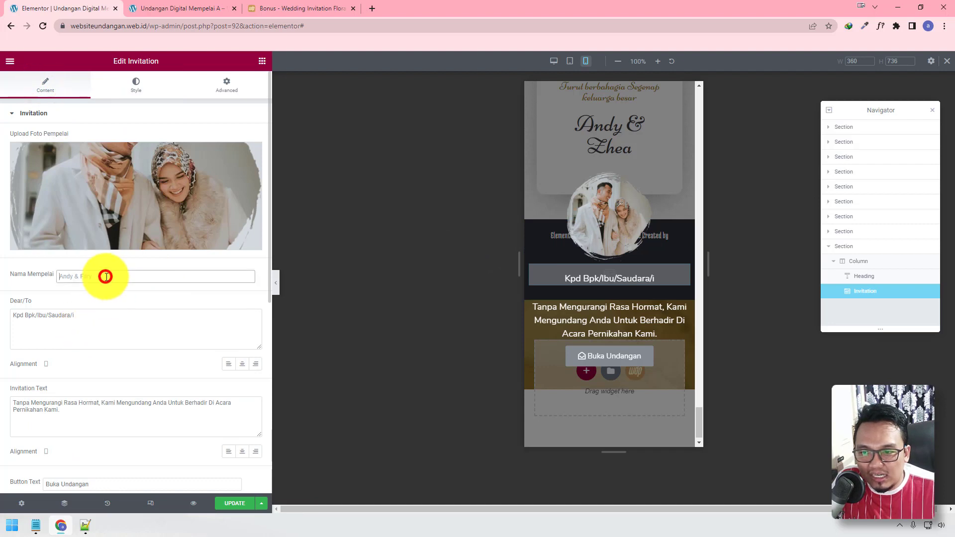
{"action": "left_click", "coordinate": [107, 277]}
{"action": "type", "text": "Mempelai A & b"}
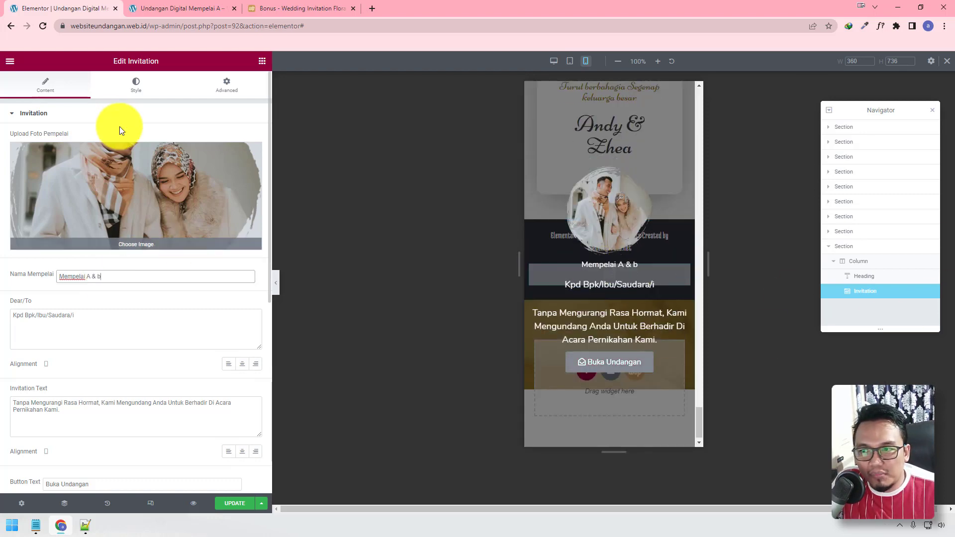
Step: Find fonts matching "crims" and apply Crimson Pro to the couple name's typography
{"action": "left_click", "coordinate": [131, 88]}
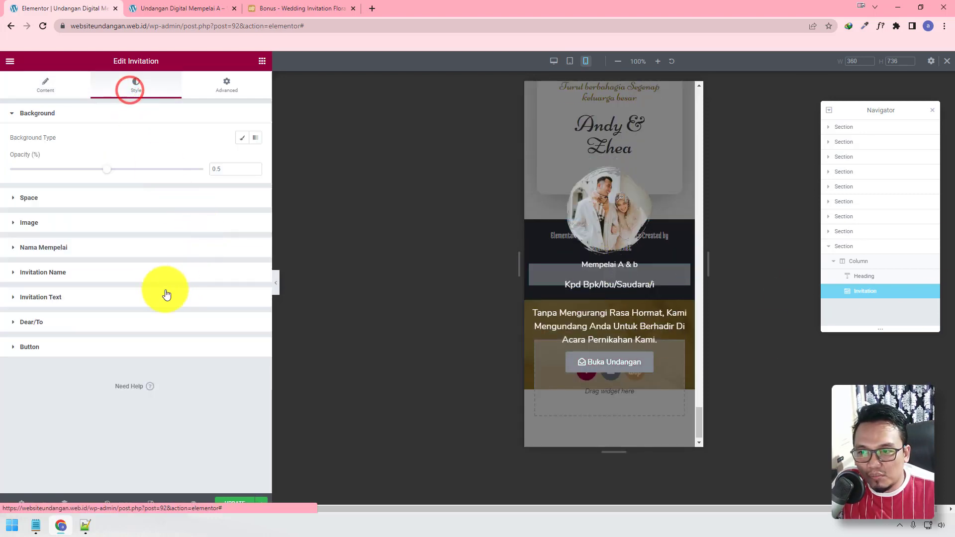
{"action": "left_click", "coordinate": [38, 247]}
{"action": "left_click", "coordinate": [255, 213]}
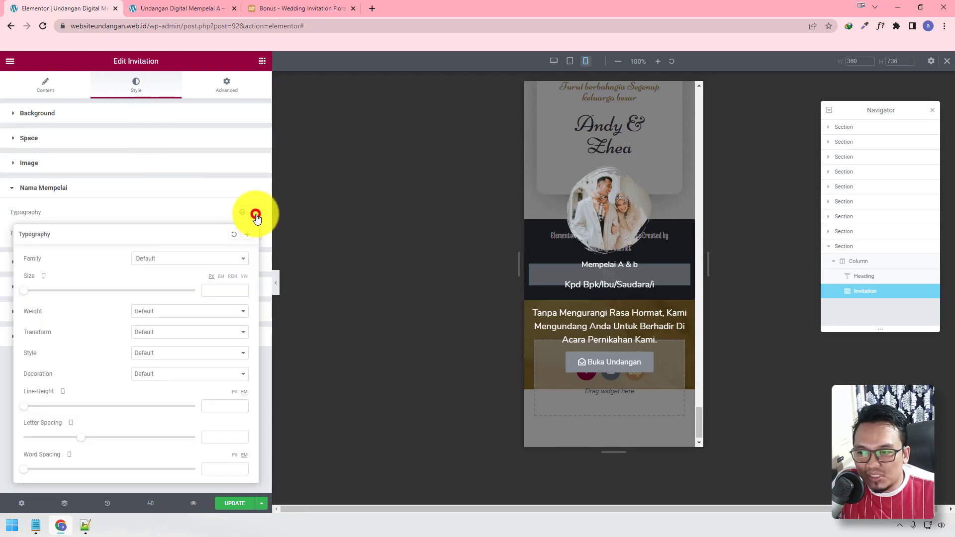
{"action": "left_click", "coordinate": [191, 263]}
{"action": "left_click", "coordinate": [190, 260]}
{"action": "left_click", "coordinate": [190, 259]}
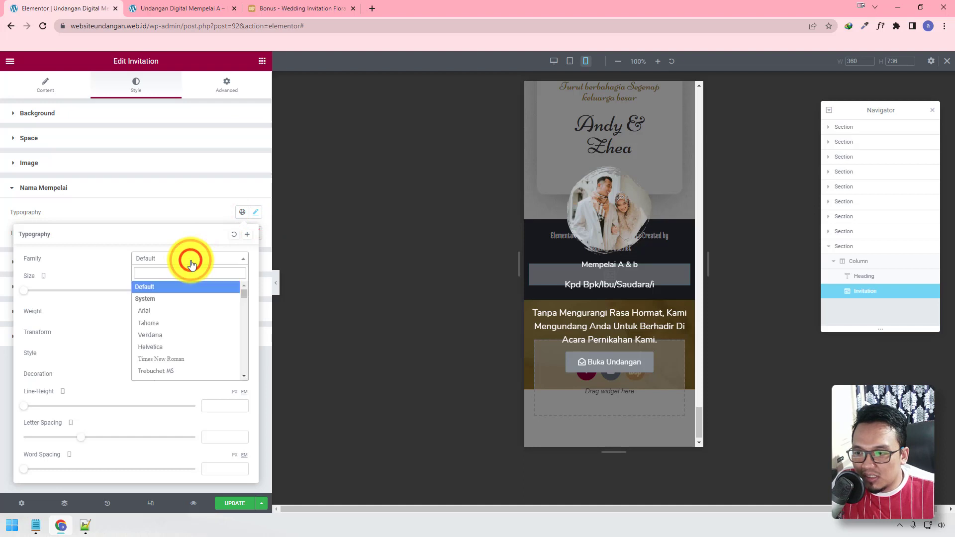
{"action": "left_click", "coordinate": [188, 272]}
{"action": "type", "text": "crims"}
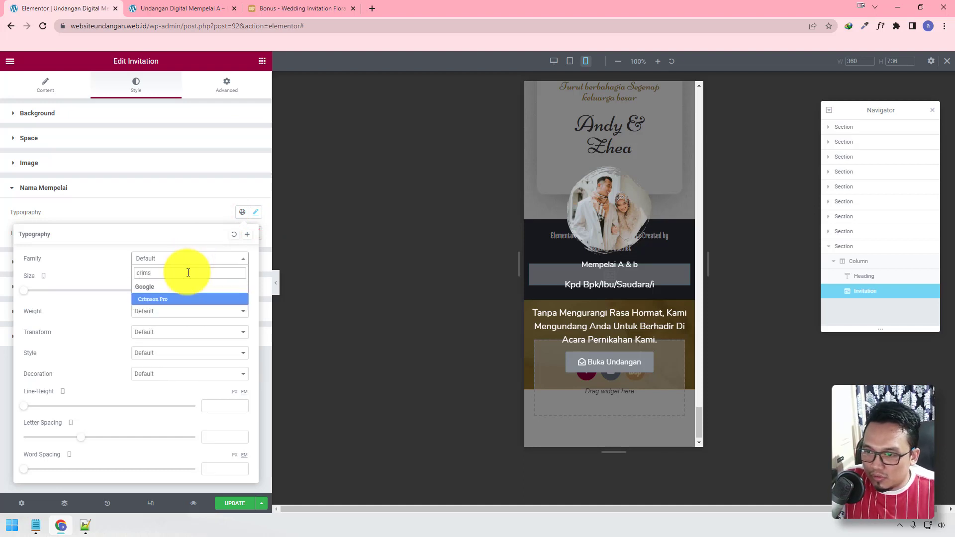
{"action": "left_click", "coordinate": [174, 298]}
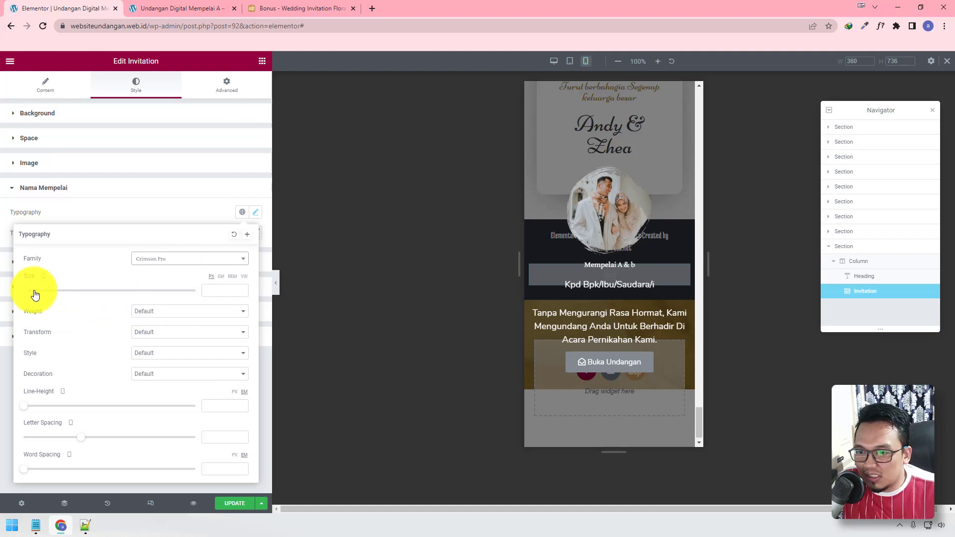
Step: Try a few font sizes for the couple name and settle on 22 px for the mobile layout
{"action": "left_click", "coordinate": [219, 288]}
{"action": "type", "text": "34"}
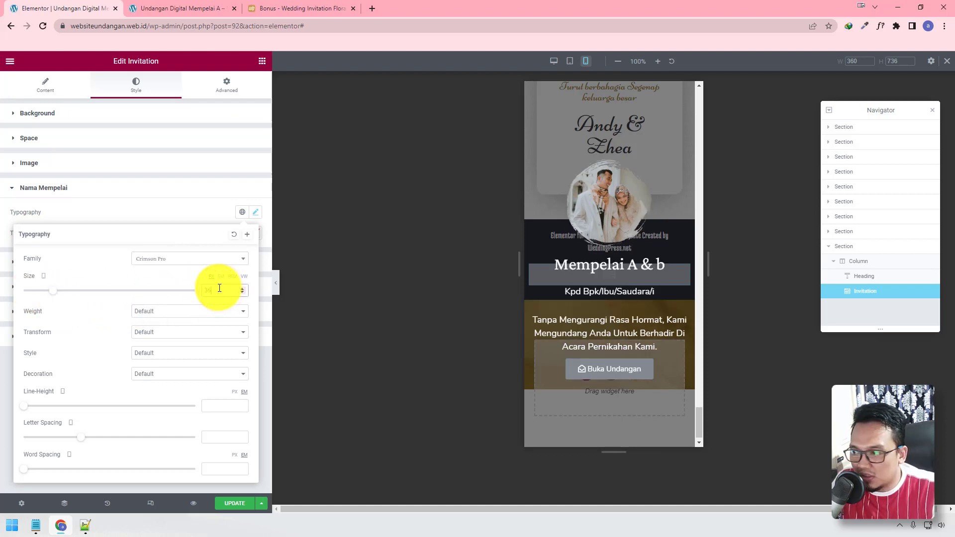
{"action": "left_click_drag", "start_coordinate": [51, 291], "coordinate": [44, 290]}
{"action": "left_click", "coordinate": [243, 293]}
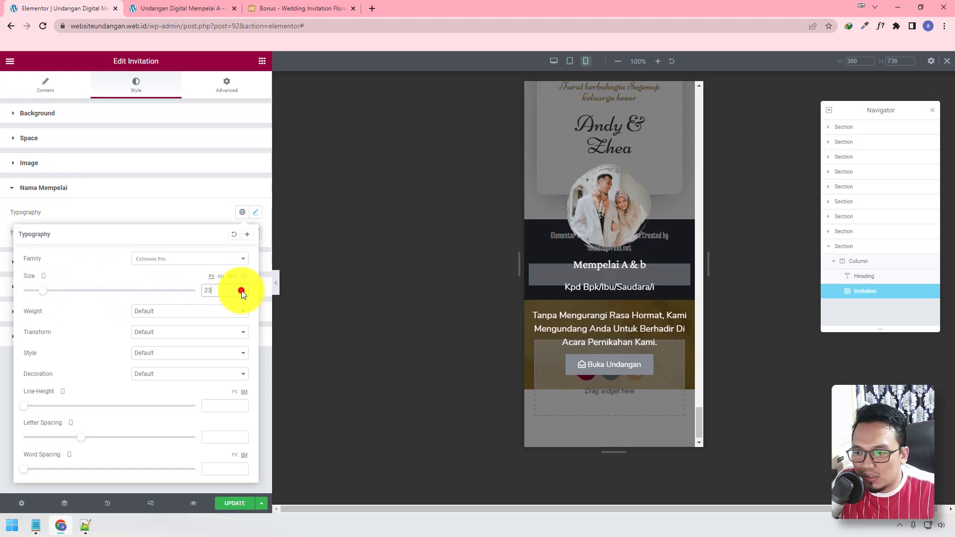
{"action": "left_click", "coordinate": [243, 293]}
{"action": "left_click", "coordinate": [243, 293]}
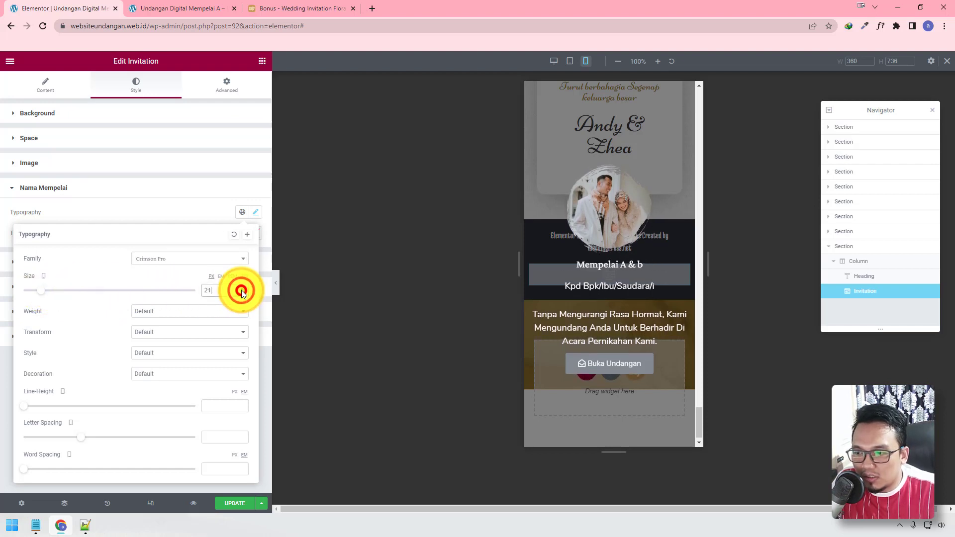
Step: Find fonts matching "nico" and apply the Niconne script font to the couple name
{"action": "left_click", "coordinate": [192, 260]}
{"action": "left_click", "coordinate": [196, 276]}
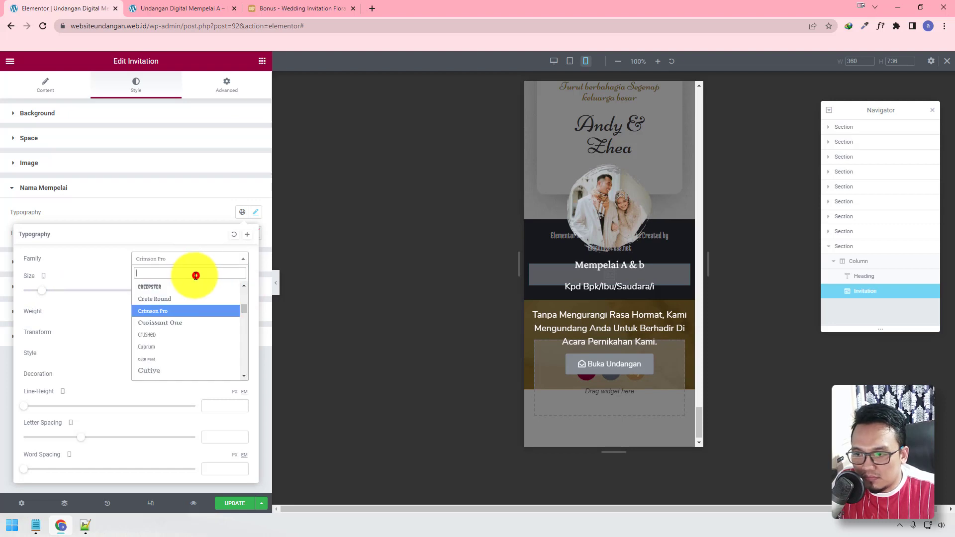
{"action": "type", "text": "nico"}
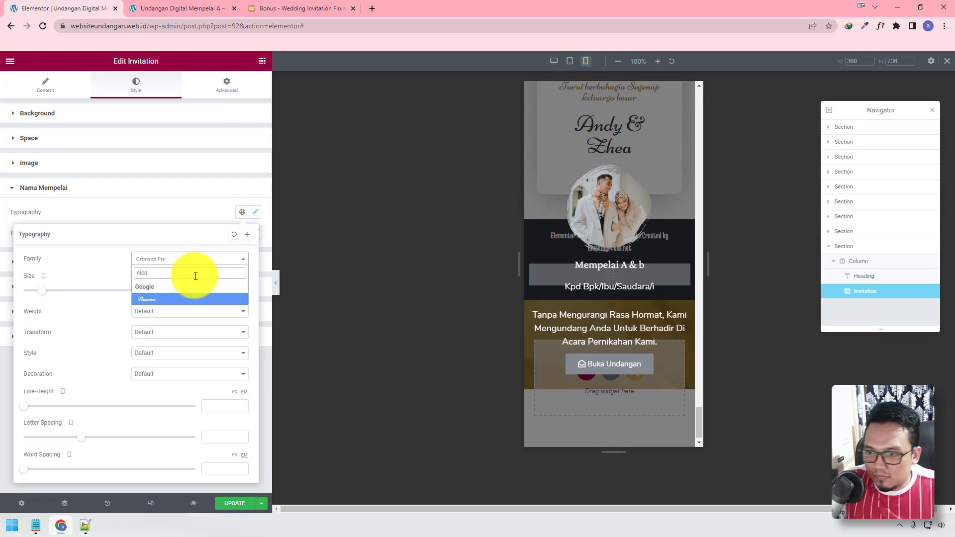
{"action": "left_click", "coordinate": [202, 300]}
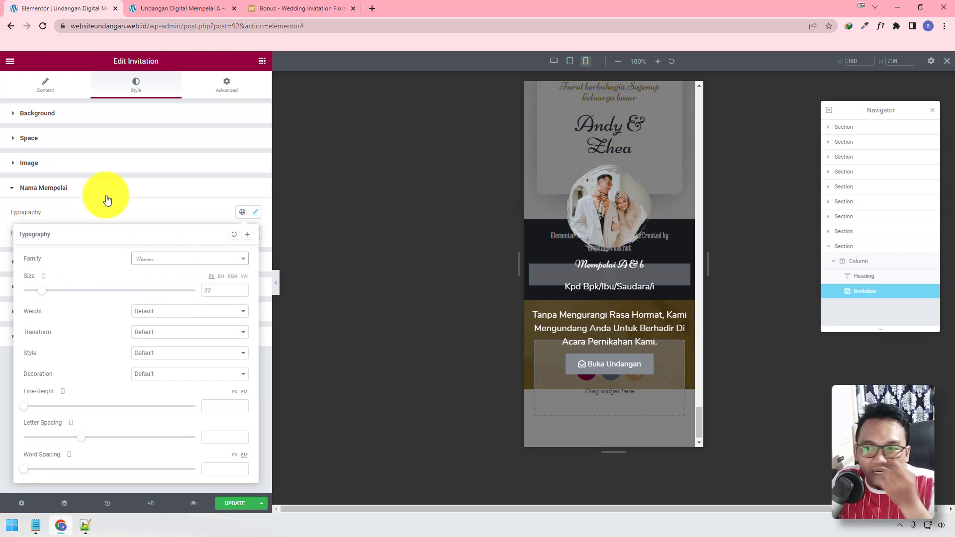
Step: Correct the couple name (Nama Mempelai) to "Mempelai A & B" with a capital B
{"action": "left_click", "coordinate": [29, 89]}
{"action": "left_click", "coordinate": [128, 279]}
{"action": "key", "text": "BackSpace"}
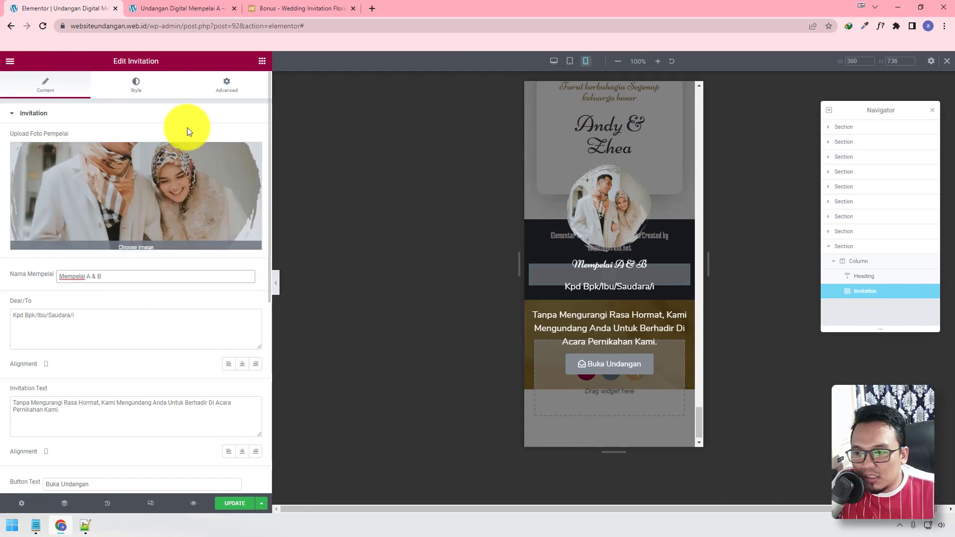
Step: Set the Invitation Name text colour in the widget's styling to the golden orange #EAA500
{"action": "left_click", "coordinate": [133, 89]}
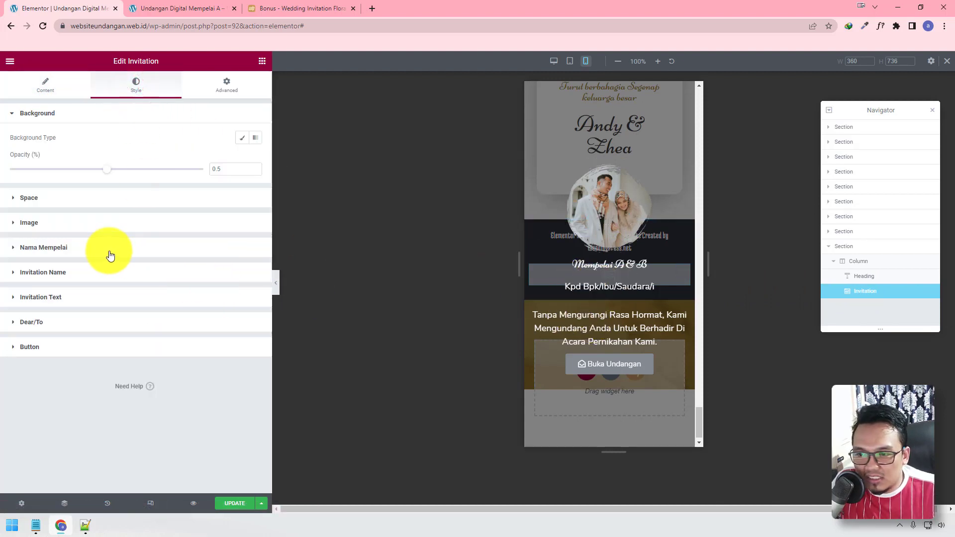
{"action": "left_click", "coordinate": [90, 276]}
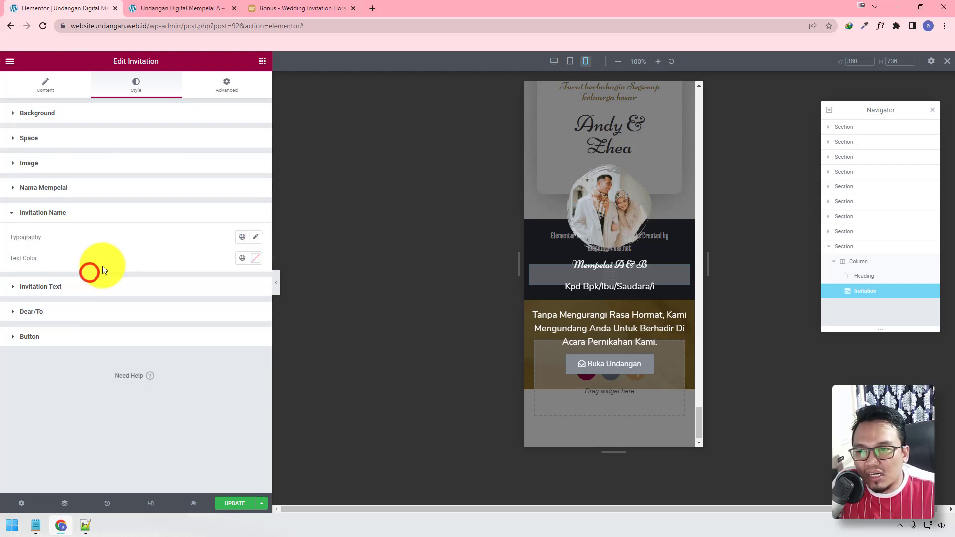
{"action": "left_click", "coordinate": [253, 263]}
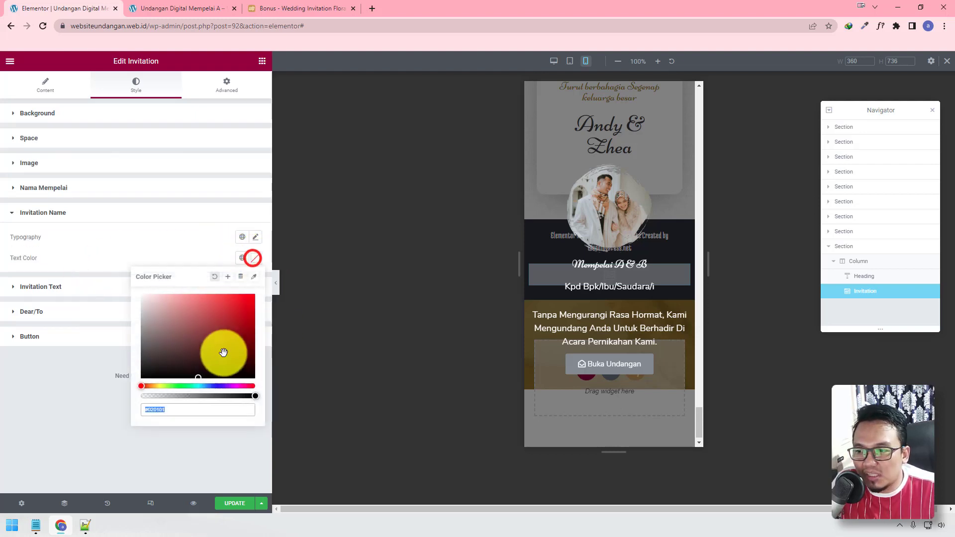
{"action": "left_click", "coordinate": [157, 386]}
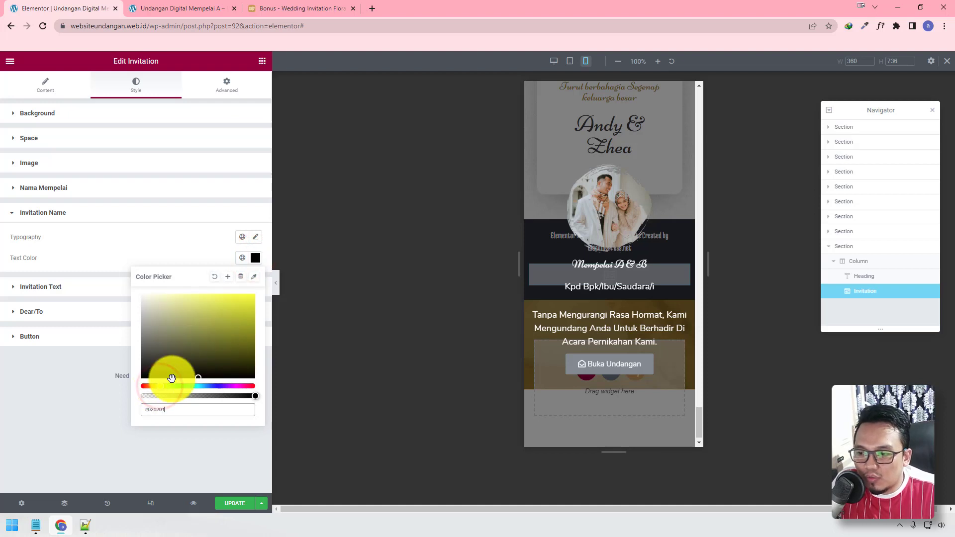
{"action": "left_click", "coordinate": [151, 386]}
{"action": "left_click", "coordinate": [247, 301]}
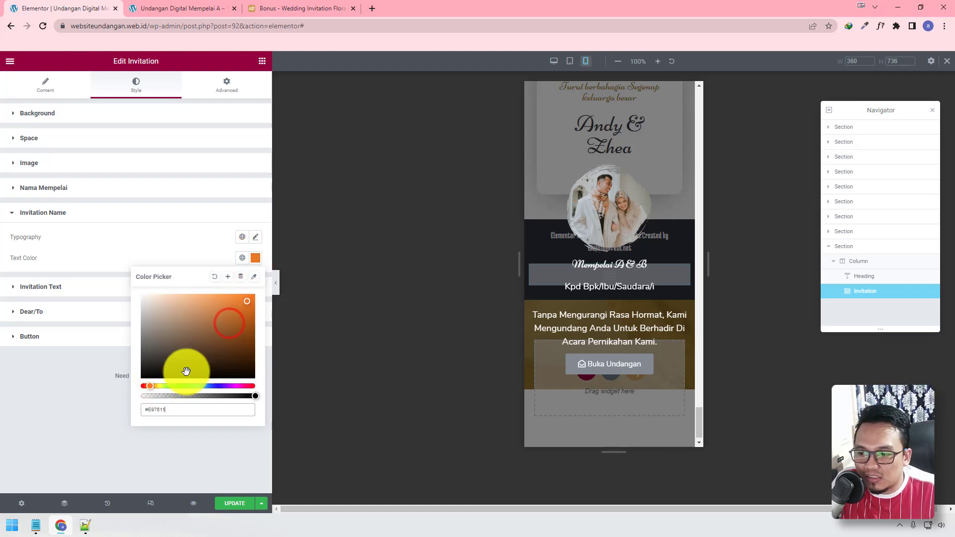
{"action": "left_click", "coordinate": [150, 387]}
{"action": "left_click", "coordinate": [249, 300]}
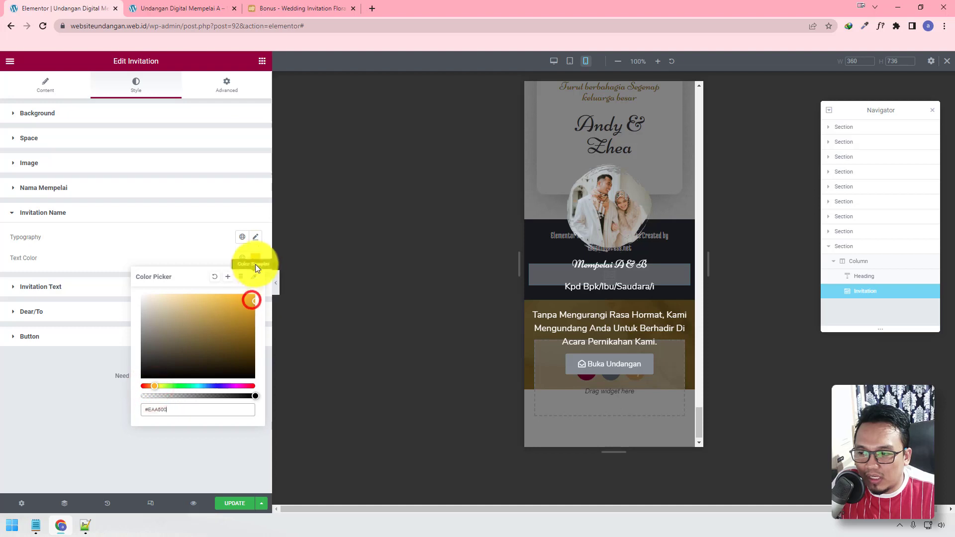
Step: Set the Invitation Name typography's font size to 20 px for the mobile layout
{"action": "left_click", "coordinate": [255, 237]}
{"action": "left_click", "coordinate": [215, 314]}
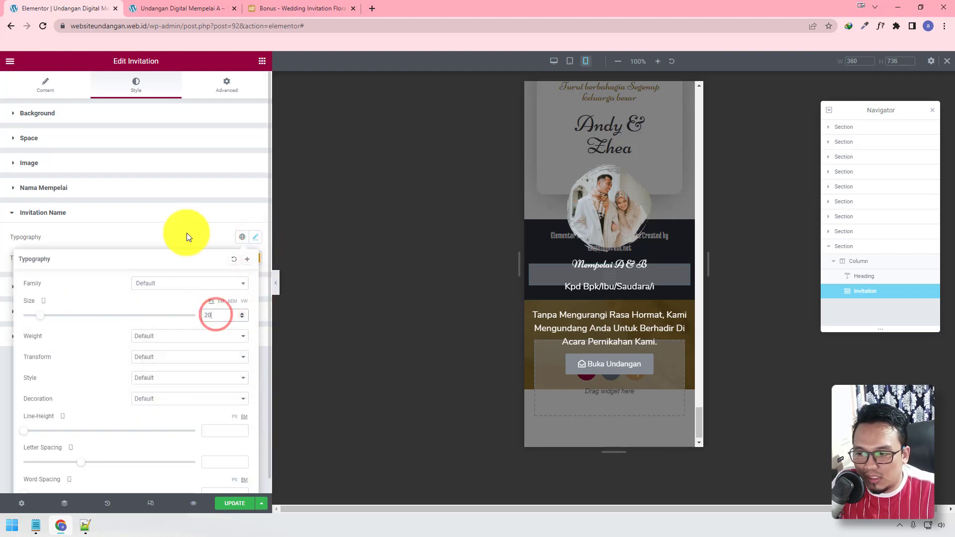
{"action": "left_click", "coordinate": [183, 230]}
Step: Load the floral demo invitation with "?to=Nama+Tamu" appended to its address and check where the guest name appears
{"action": "left_click", "coordinate": [336, 6]}
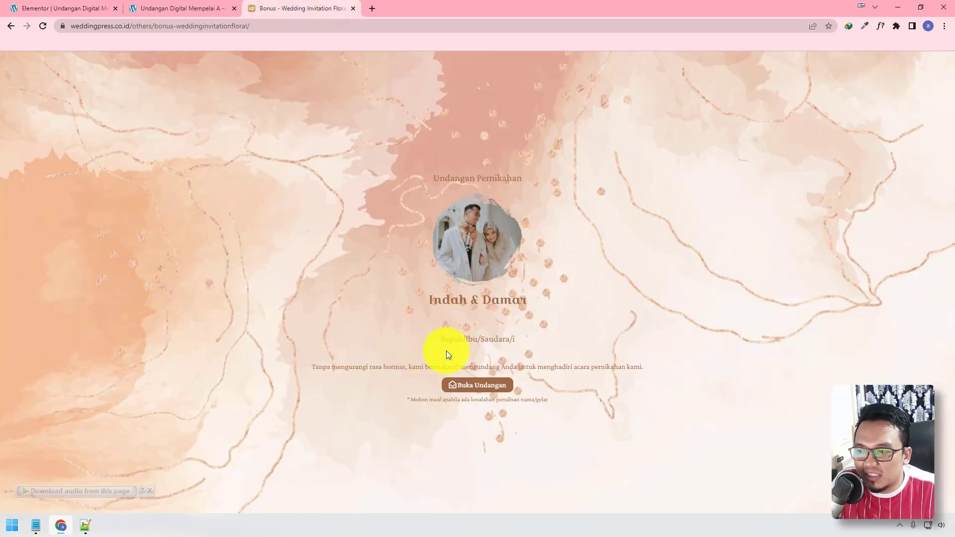
{"action": "left_click", "coordinate": [305, 25]}
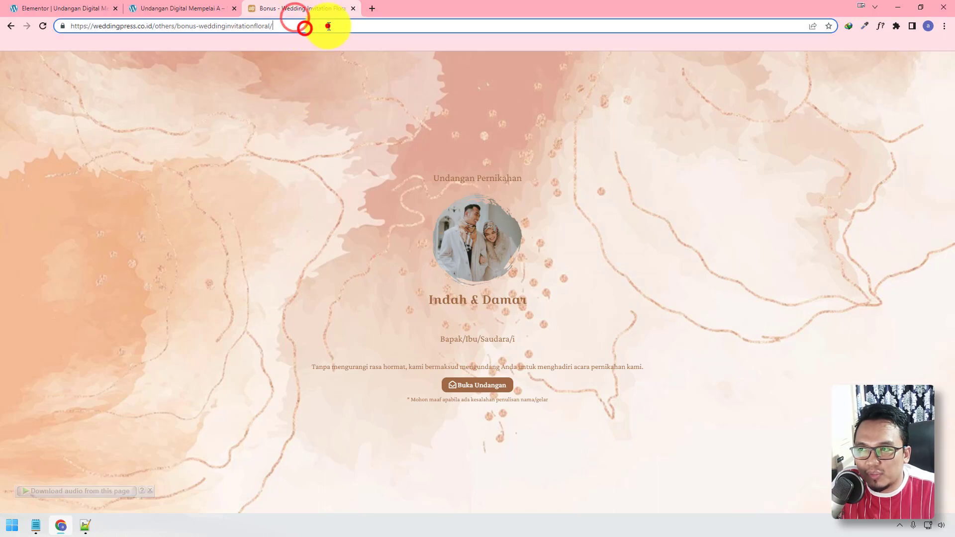
{"action": "left_click", "coordinate": [329, 26]}
{"action": "type", "text": "?to=Nama"}
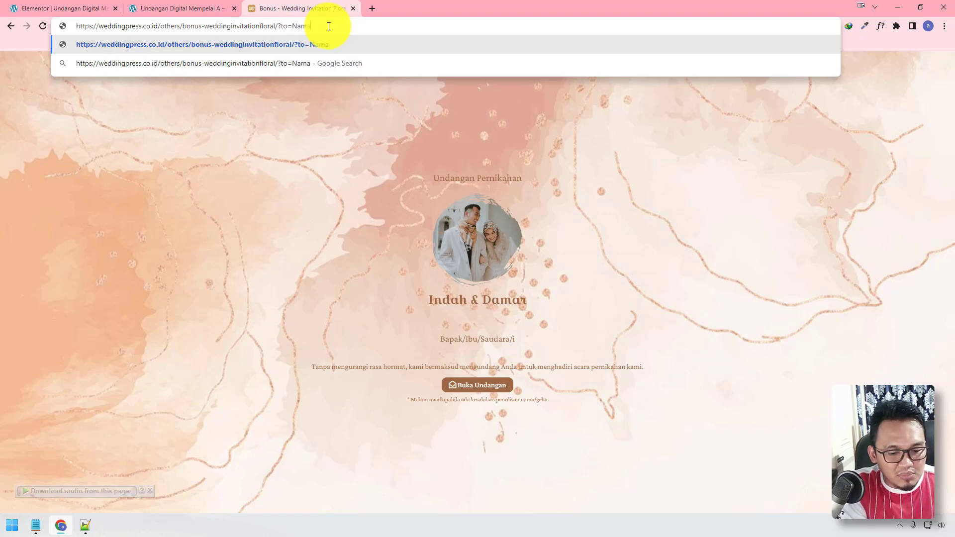
{"action": "type", "text": "+Tamu"}
{"action": "key", "text": "Return"}
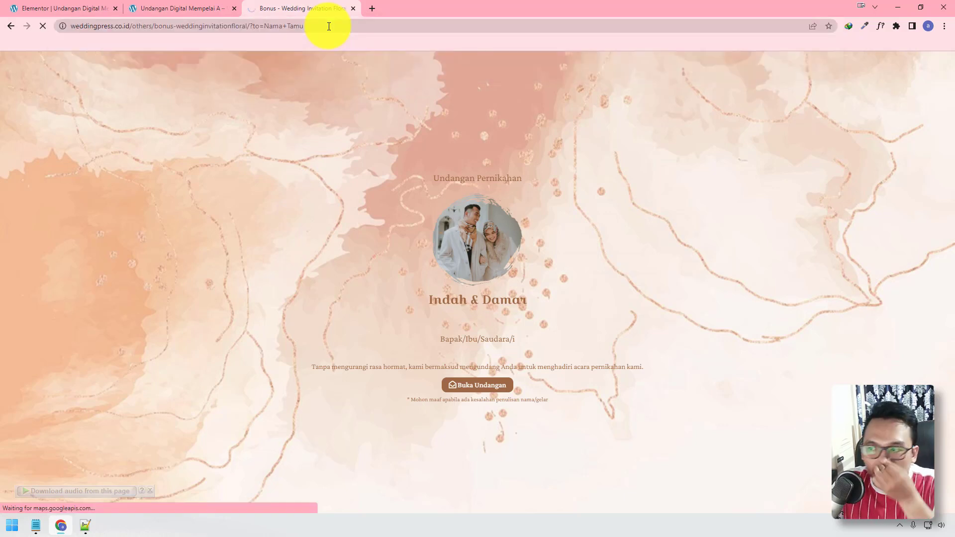
{"action": "left_click_drag", "start_coordinate": [512, 355], "coordinate": [453, 355]}
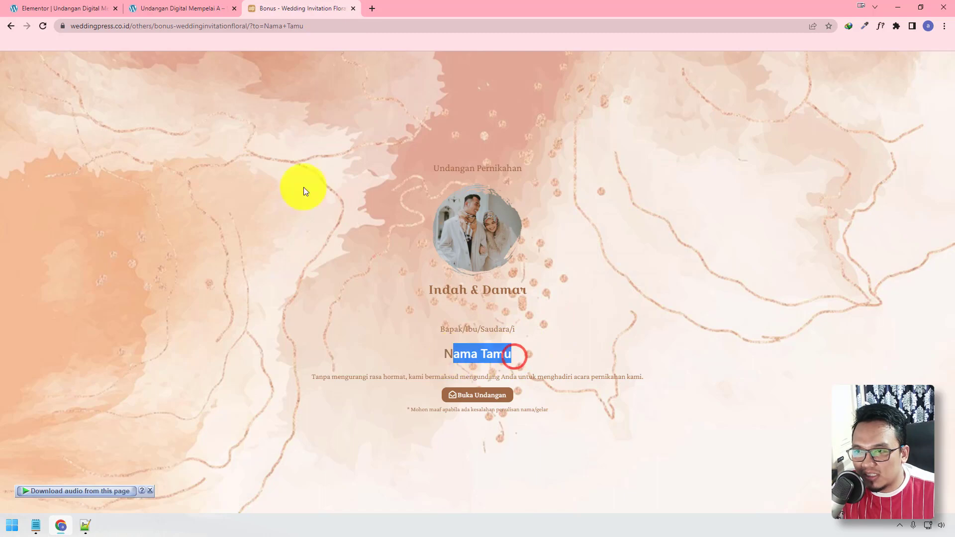
Step: Return to the Elementor editor and set the Invitation Text typography's font size to 16 px for the mobile layout
{"action": "left_click", "coordinate": [165, 9]}
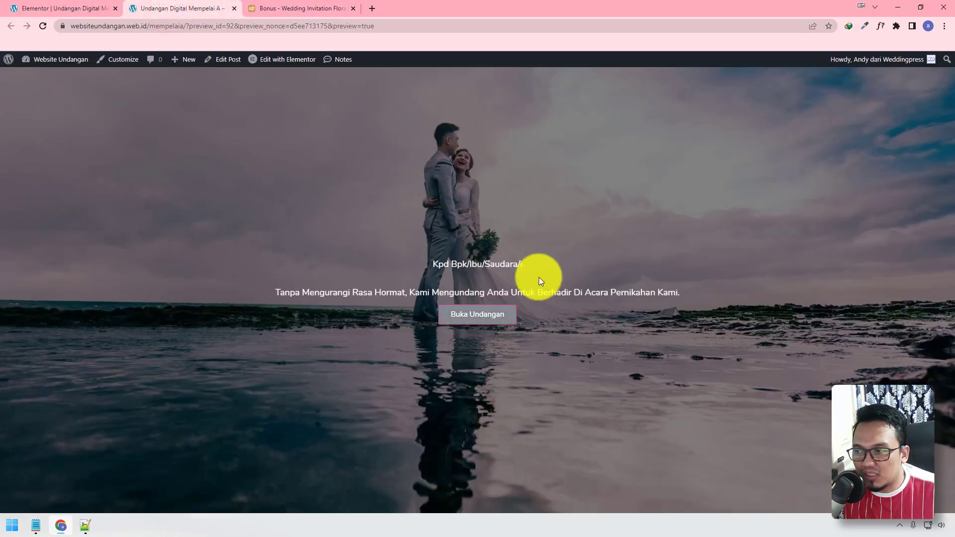
{"action": "left_click", "coordinate": [85, 8]}
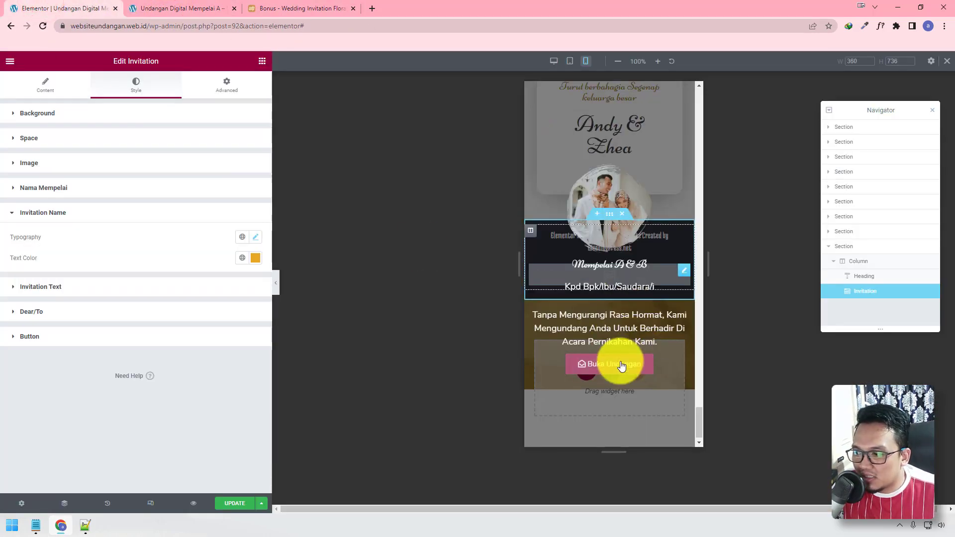
{"action": "left_click", "coordinate": [115, 289]}
{"action": "left_click", "coordinate": [255, 262]}
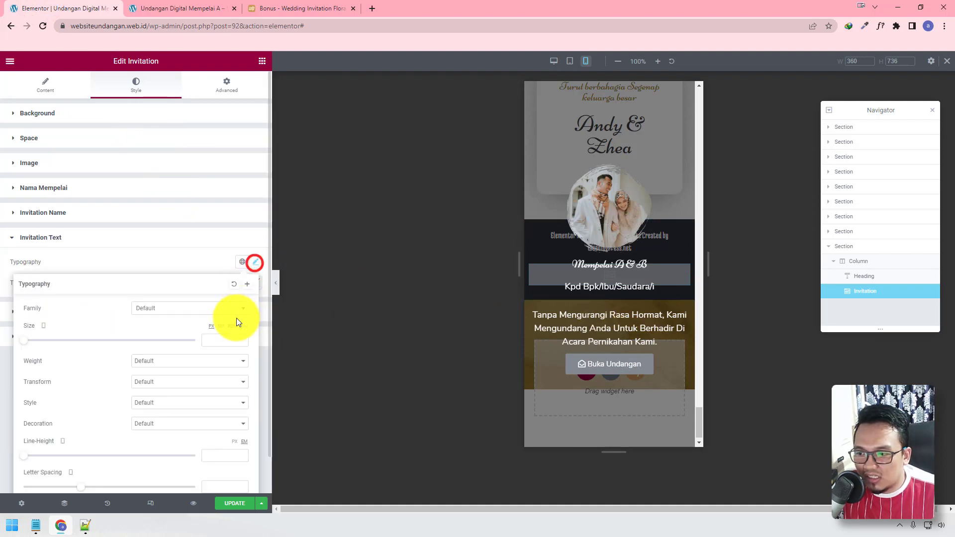
{"action": "left_click", "coordinate": [222, 339]}
{"action": "type", "text": "16"}
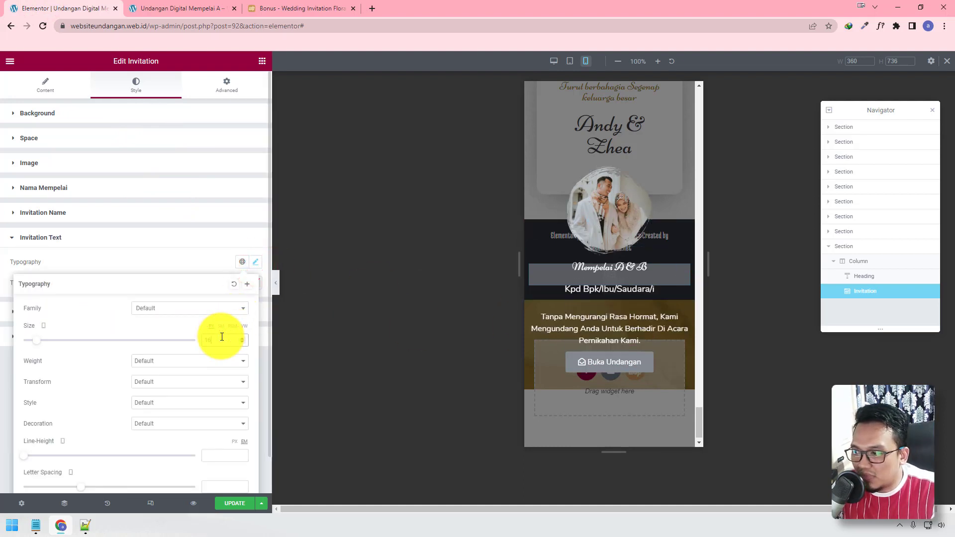
{"action": "left_click", "coordinate": [185, 264]}
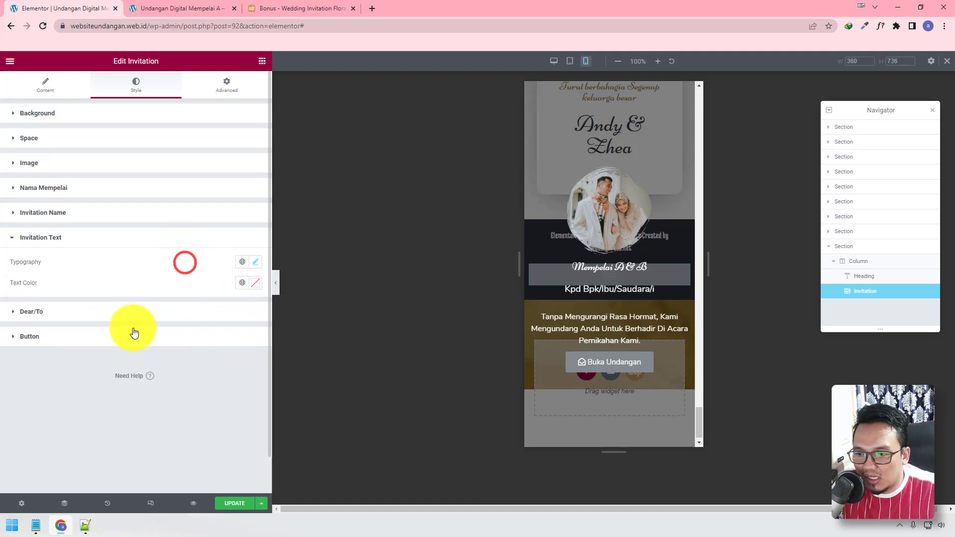
Step: Set the Dear/To typography's font size to 16 px for the mobile layout
{"action": "left_click", "coordinate": [130, 316]}
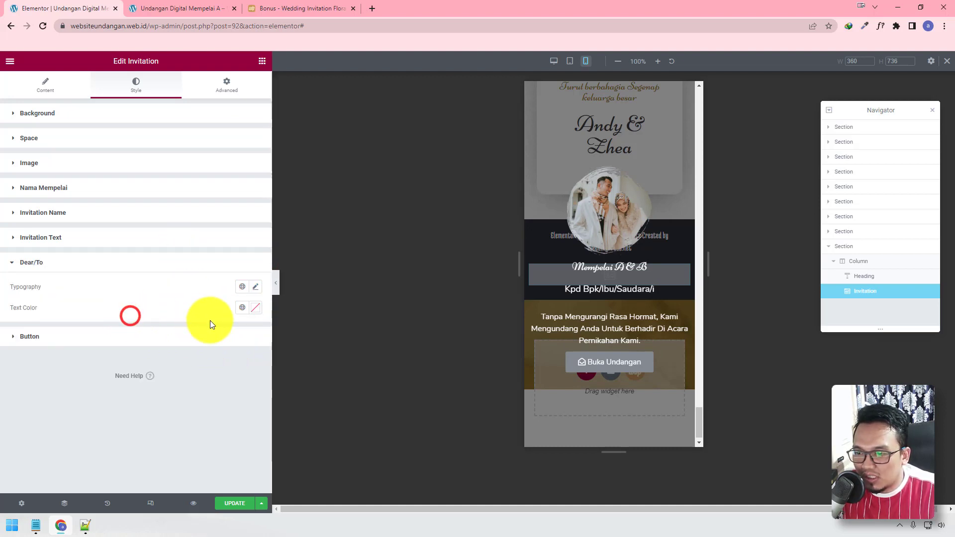
{"action": "left_click", "coordinate": [255, 286]}
{"action": "left_click", "coordinate": [222, 366]}
{"action": "type", "text": "16"}
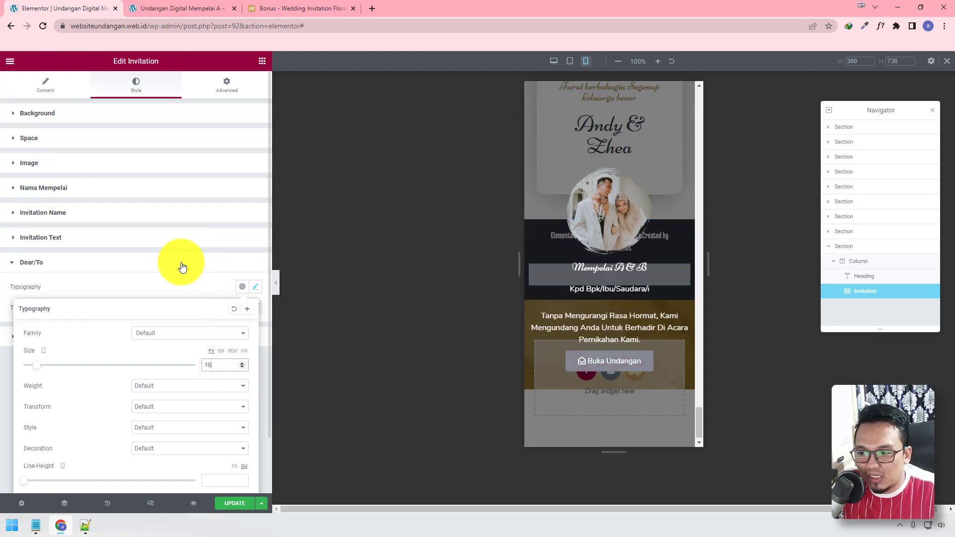
{"action": "left_click", "coordinate": [171, 284]}
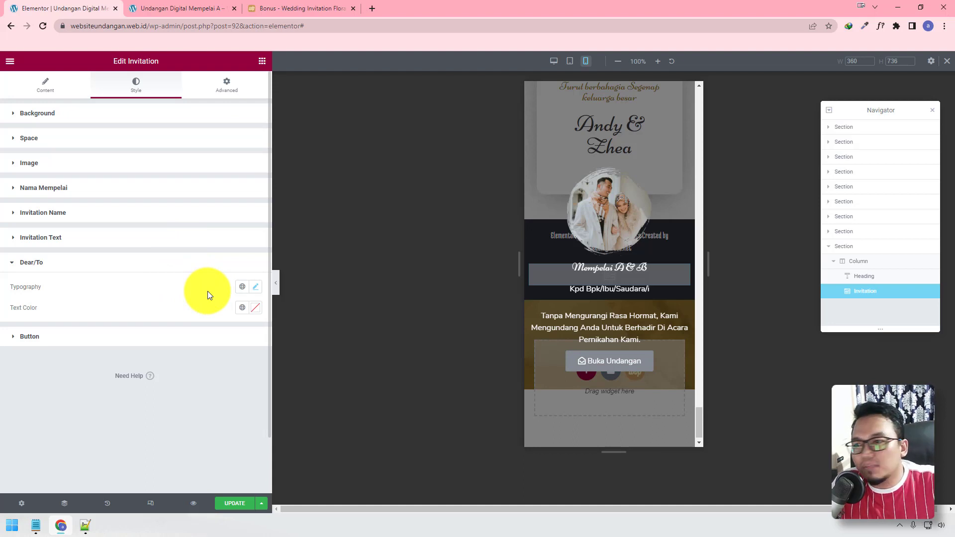
Step: Update the post and inspect the couple name's size on the invitation preview page
{"action": "left_click", "coordinate": [235, 502]}
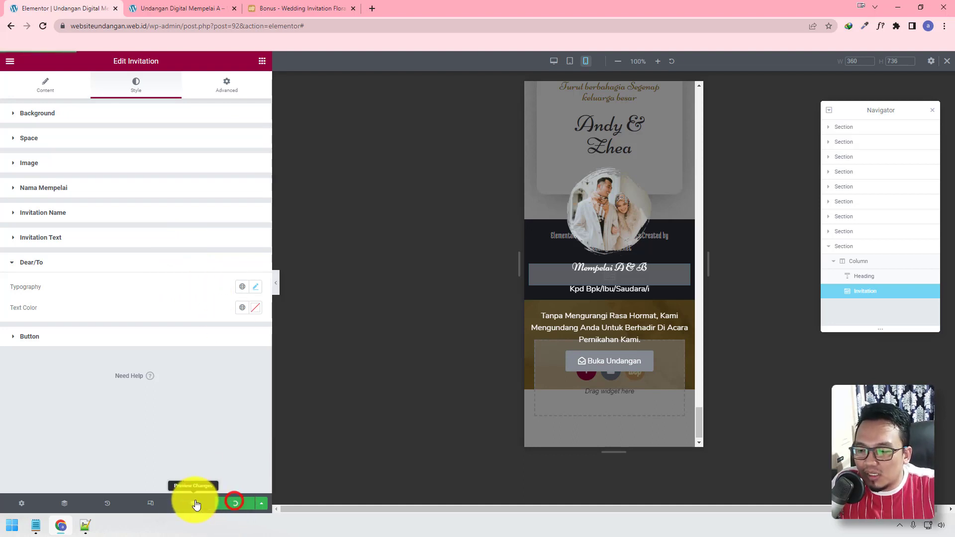
{"action": "left_click", "coordinate": [158, 5]}
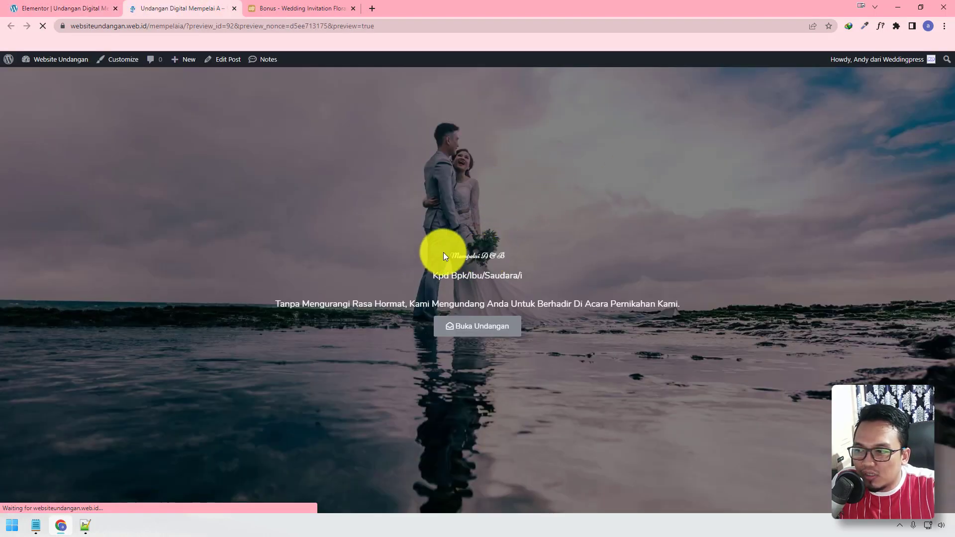
{"action": "left_click_drag", "start_coordinate": [454, 252], "coordinate": [511, 255]}
{"action": "left_click", "coordinate": [569, 361]}
{"action": "left_click_drag", "start_coordinate": [520, 377], "coordinate": [454, 377]}
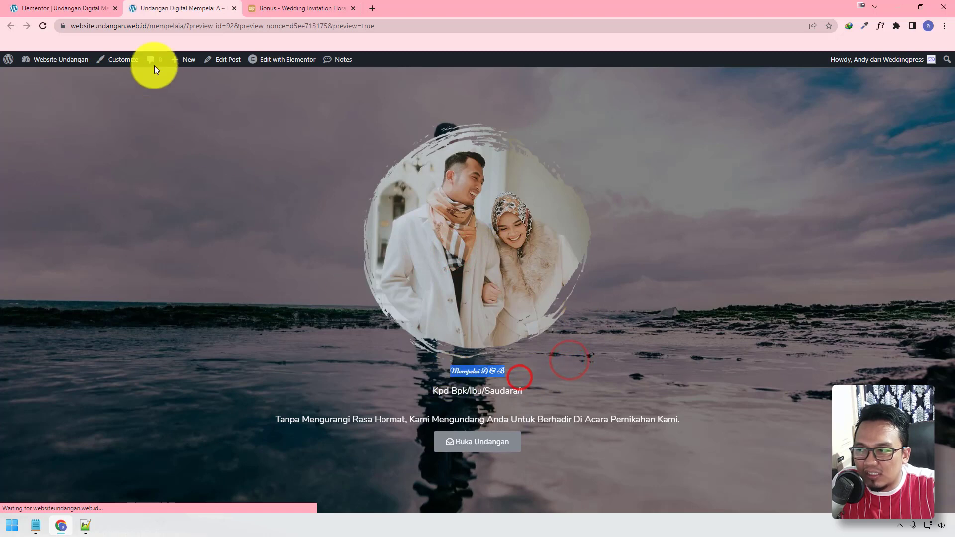
Step: Set the Nama Mempelai typography's font size to 35 px for the mobile layout in the Elementor editor
{"action": "left_click", "coordinate": [63, 5]}
{"action": "left_click", "coordinate": [94, 189]}
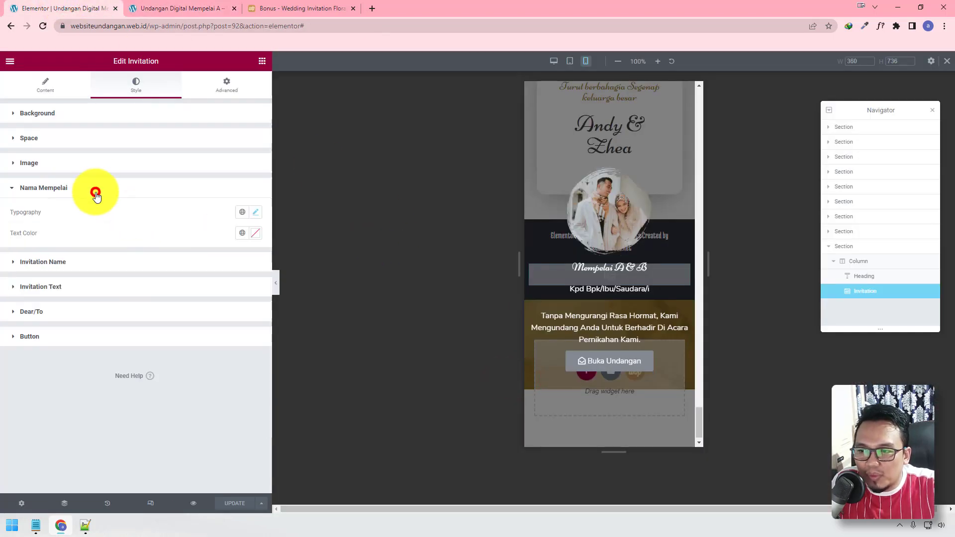
{"action": "left_click", "coordinate": [254, 214]}
{"action": "left_click", "coordinate": [221, 290]}
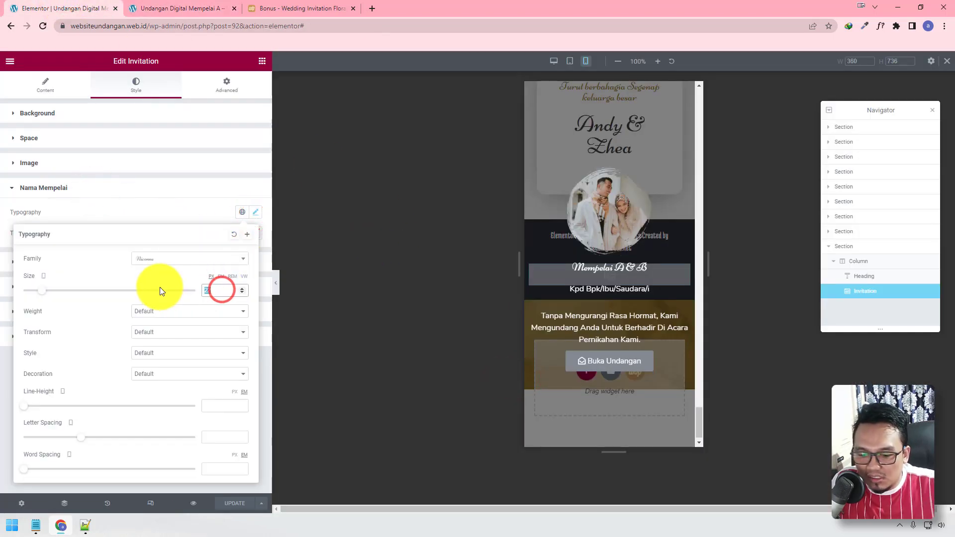
{"action": "type", "text": "35"}
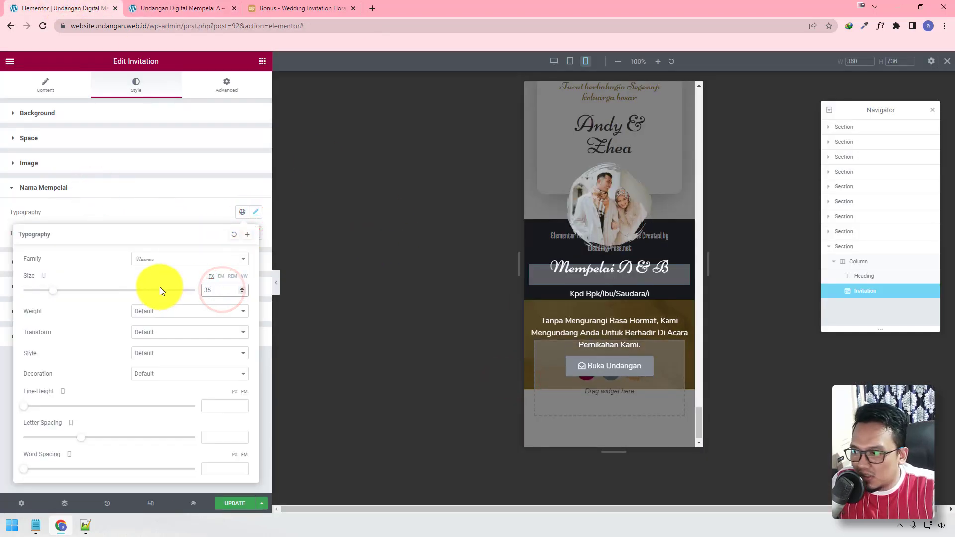
Step: Switch to the desktop layout and set the Nama Mempelai font size to 35 px there
{"action": "left_click", "coordinate": [553, 60]}
{"action": "left_click", "coordinate": [256, 213]}
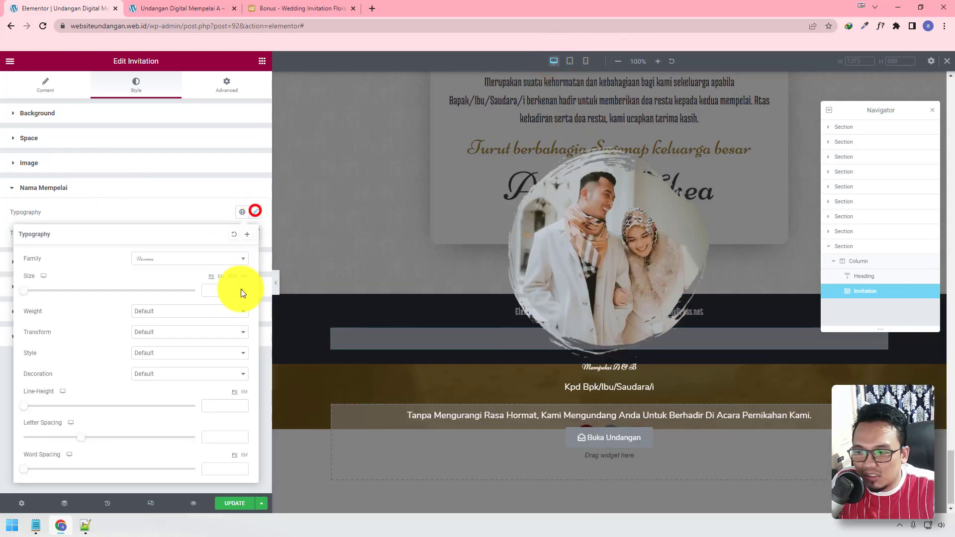
{"action": "left_click", "coordinate": [223, 289]}
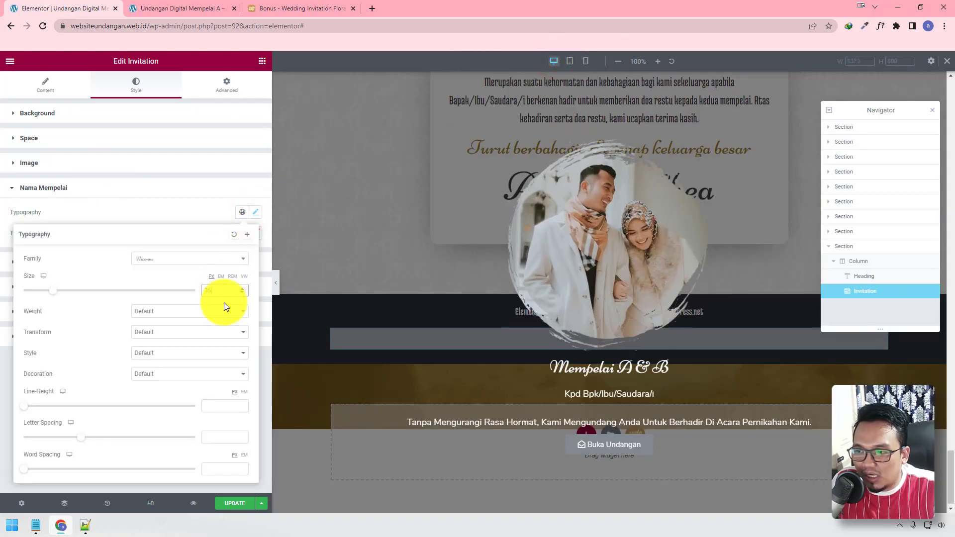
{"action": "left_click", "coordinate": [207, 214]}
Step: Set the Nama Mempelai text colour to a light yellow, about #FFEC56
{"action": "left_click", "coordinate": [255, 233]}
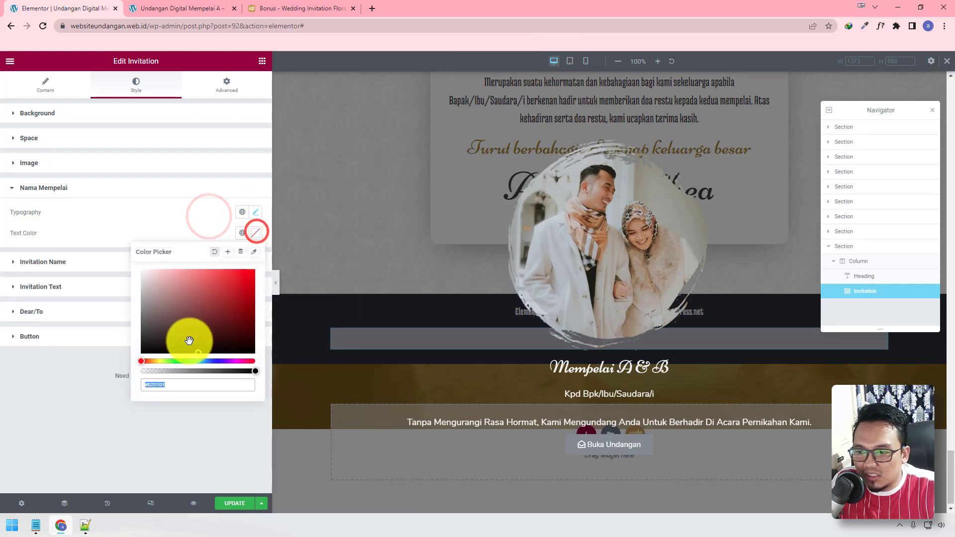
{"action": "left_click_drag", "start_coordinate": [189, 340], "coordinate": [230, 318]}
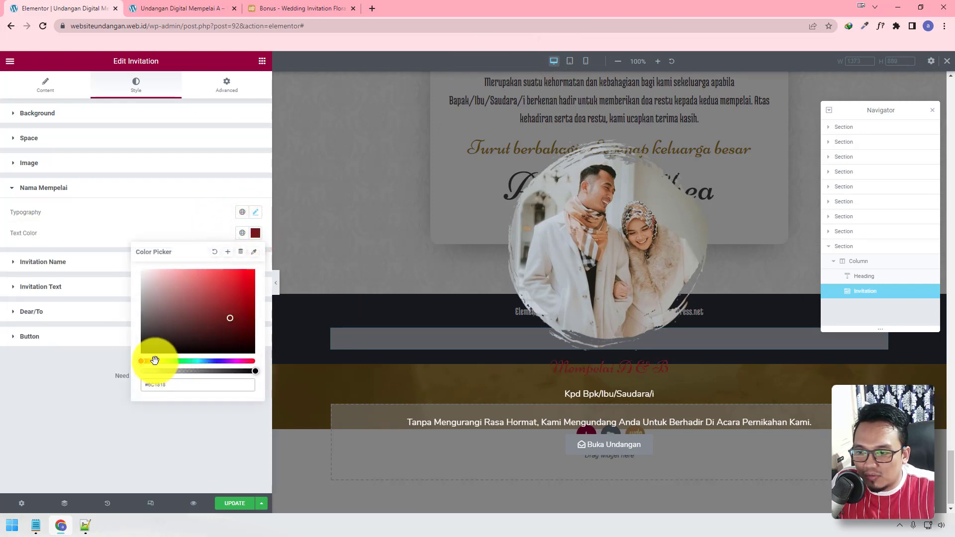
{"action": "left_click_drag", "start_coordinate": [155, 360], "coordinate": [158, 361]}
{"action": "left_click_drag", "start_coordinate": [234, 283], "coordinate": [217, 256]}
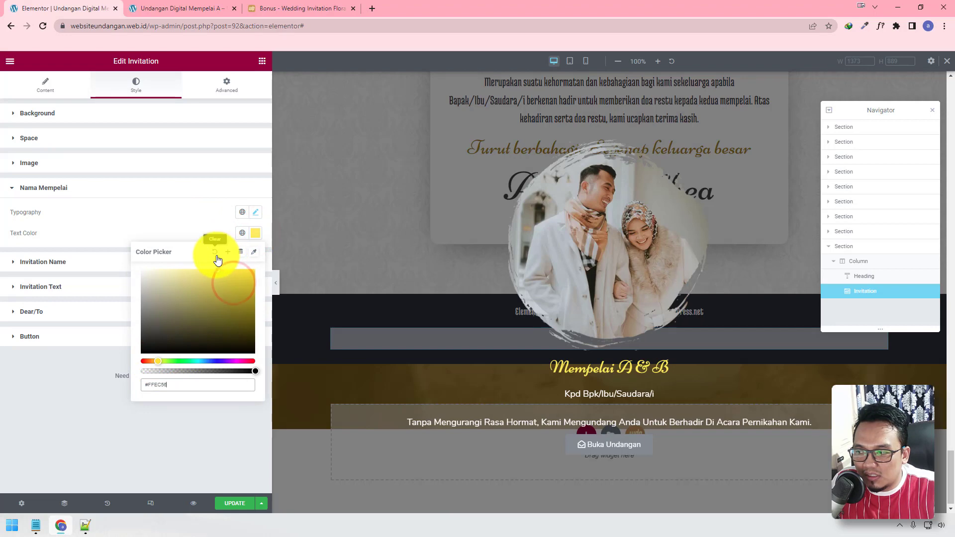
{"action": "left_click", "coordinate": [199, 222]}
Step: Save the changes and reload the invitation preview to check the restyled couple name
{"action": "left_click", "coordinate": [131, 8]}
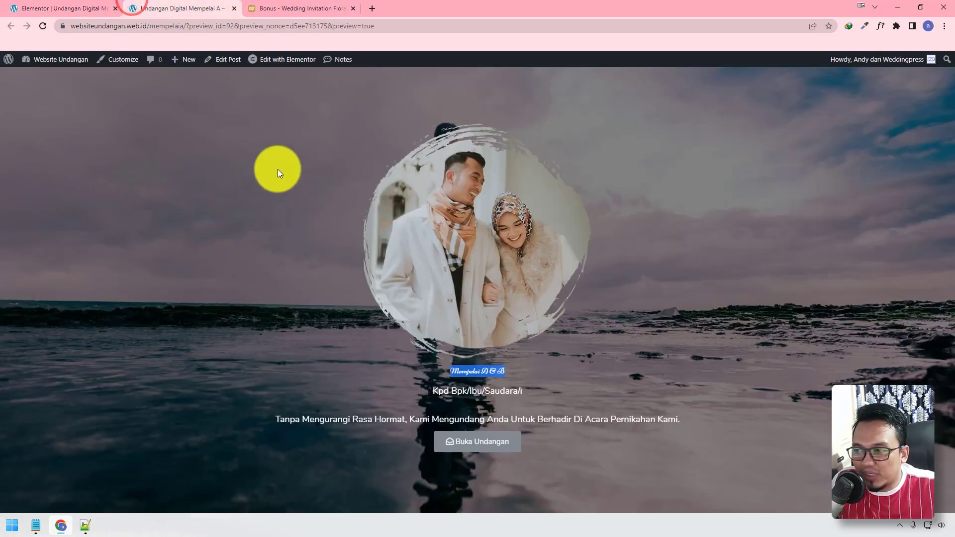
{"action": "left_click", "coordinate": [75, 7]}
{"action": "left_click", "coordinate": [189, 6]}
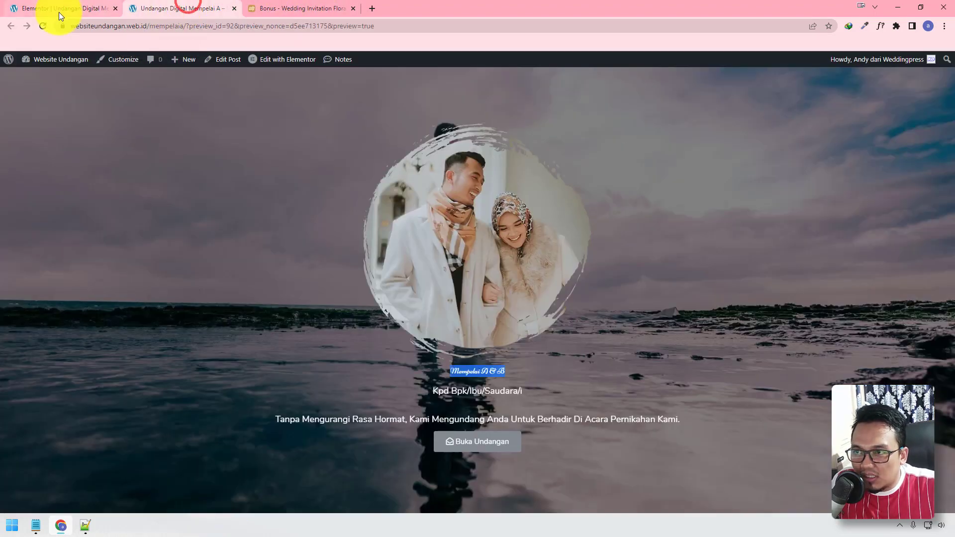
{"action": "left_click", "coordinate": [43, 25]}
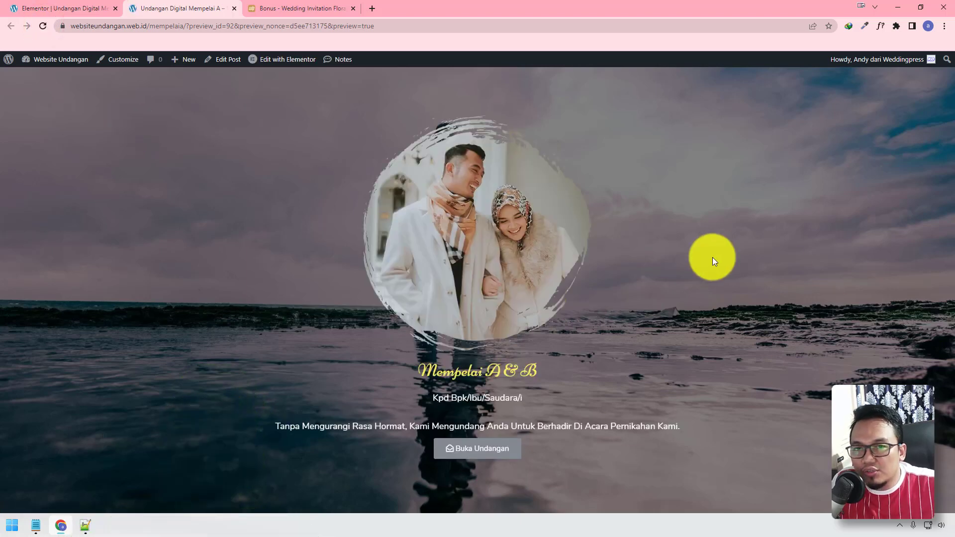
Step: Review the extra text lines on the floral demo invitation's cover and close the demo page
{"action": "left_click", "coordinate": [296, 8]}
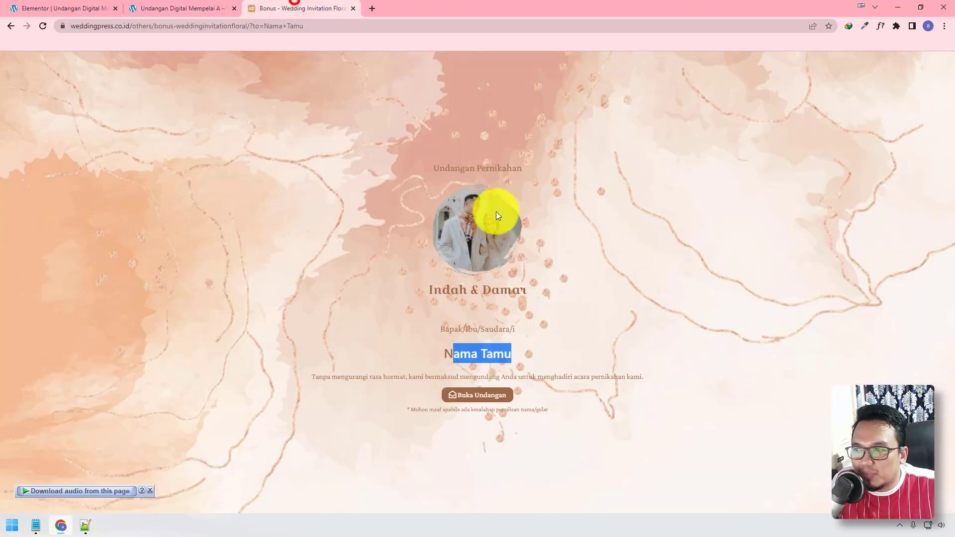
{"action": "left_click", "coordinate": [413, 410]}
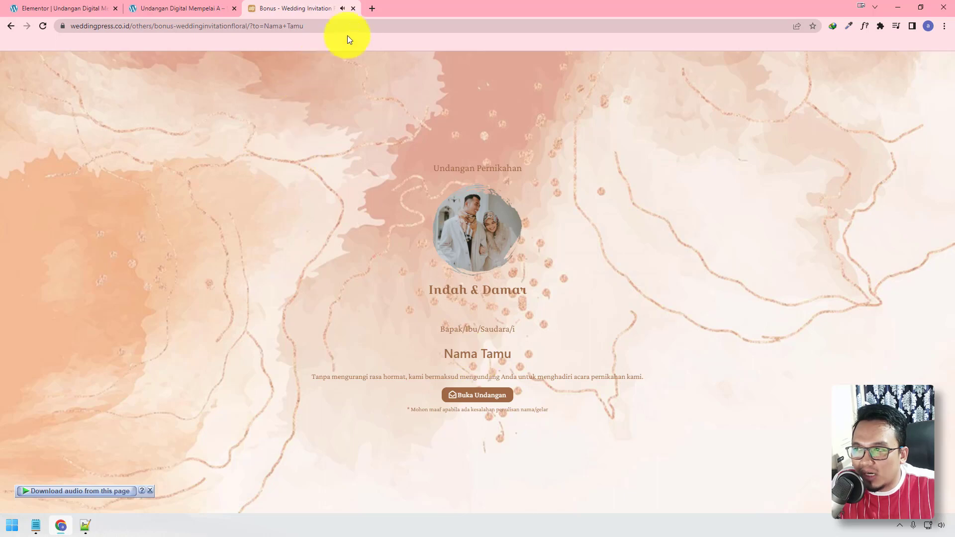
{"action": "left_click", "coordinate": [353, 8]}
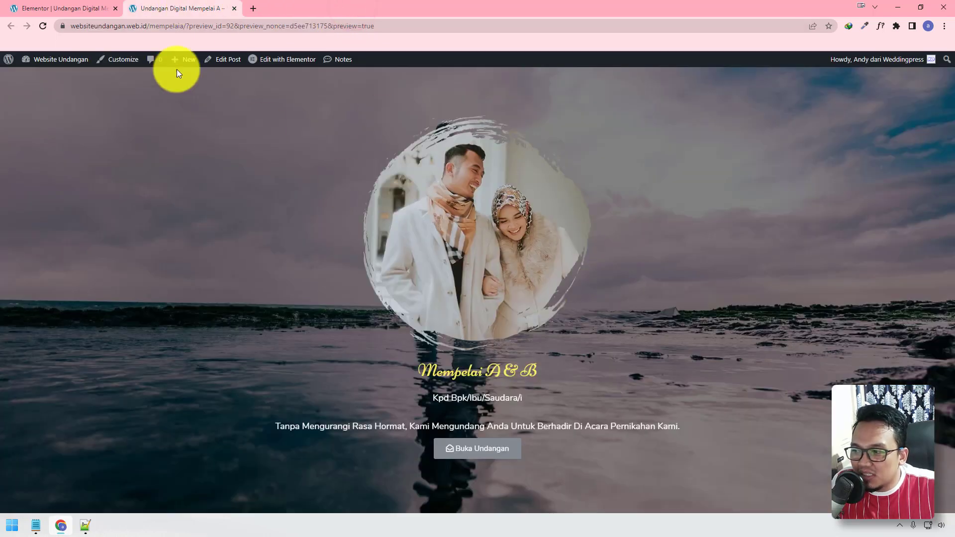
Step: Return to the Elementor editor and open the Invitation widget's Custom CSS settings
{"action": "left_click", "coordinate": [75, 8]}
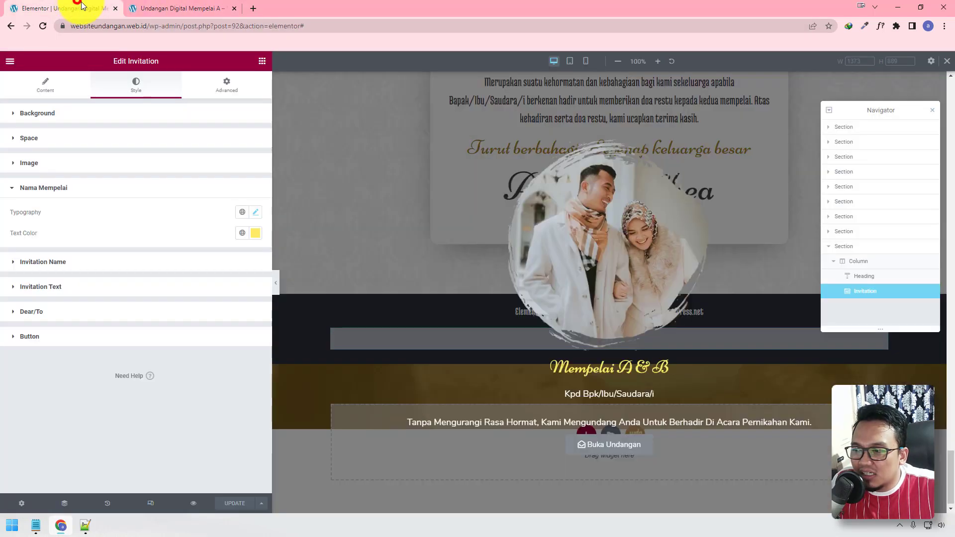
{"action": "left_click", "coordinate": [246, 95]}
{"action": "scroll", "coordinate": [79, 437], "scroll_direction": "down", "scroll_amount": 3}
{"action": "left_click", "coordinate": [39, 426]}
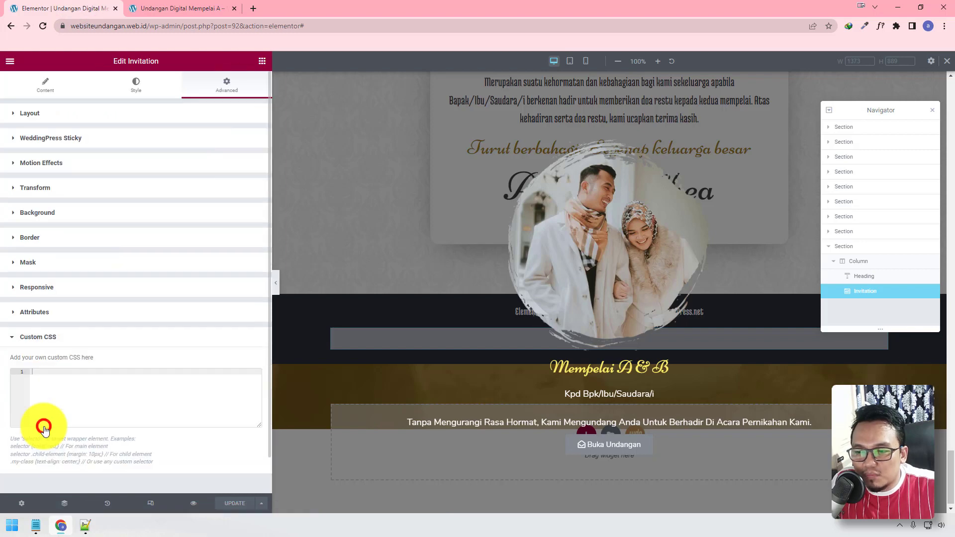
Step: Switch to Notepad and copy all of the prepared CSS code
{"action": "left_click", "coordinate": [36, 525]}
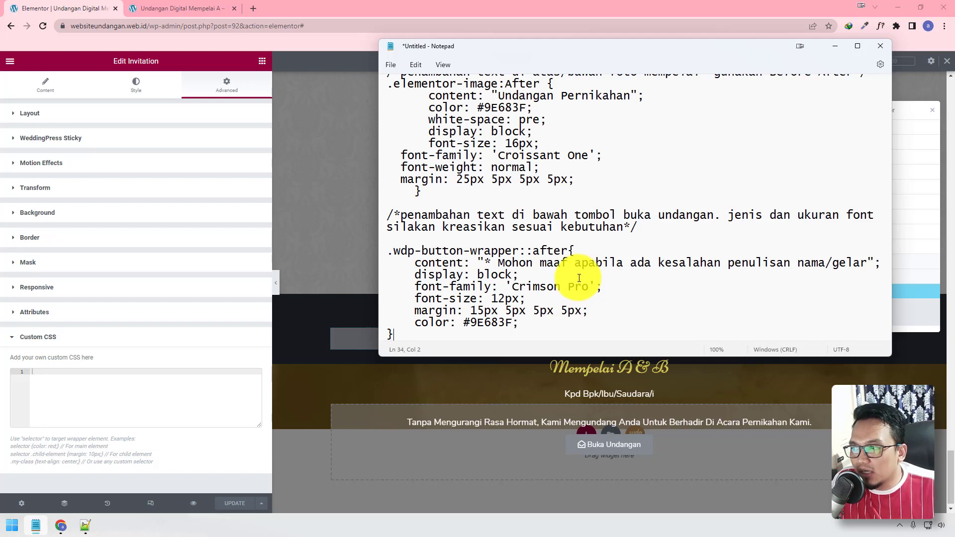
{"action": "key", "text": "ctrl+a"}
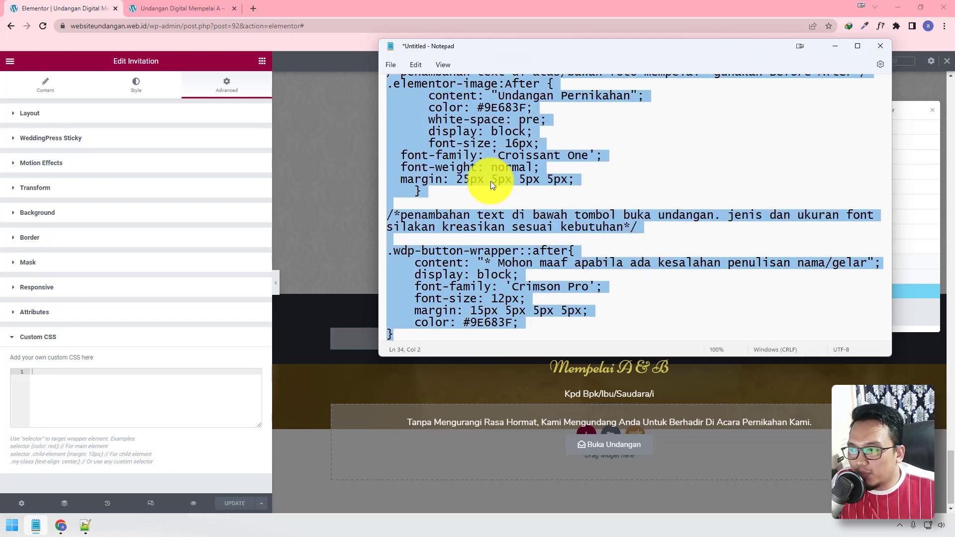
{"action": "right_click", "coordinate": [519, 171]}
{"action": "left_click", "coordinate": [545, 217]}
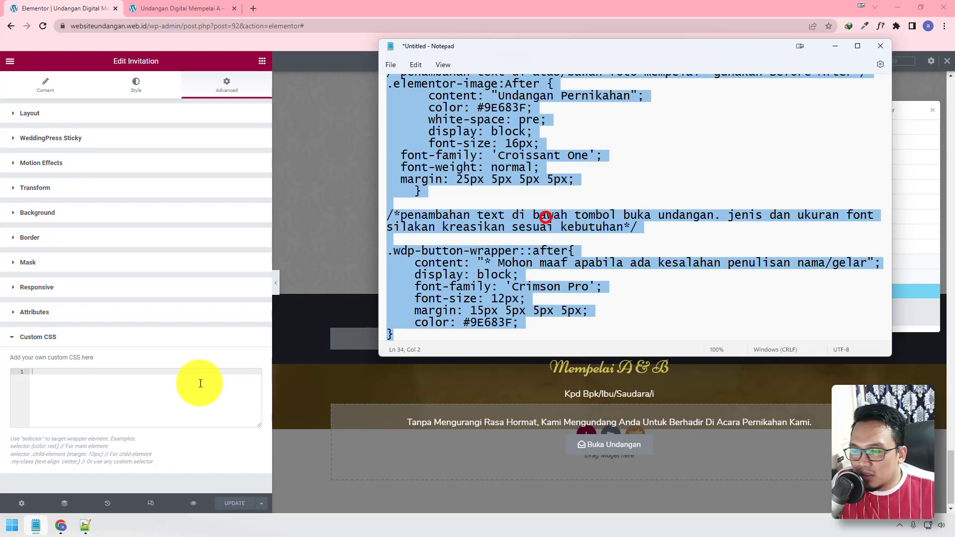
Step: Paste the copied code into the Invitation widget's Custom CSS editor
{"action": "left_click", "coordinate": [50, 379]}
{"action": "key", "text": "ctrl+v"}
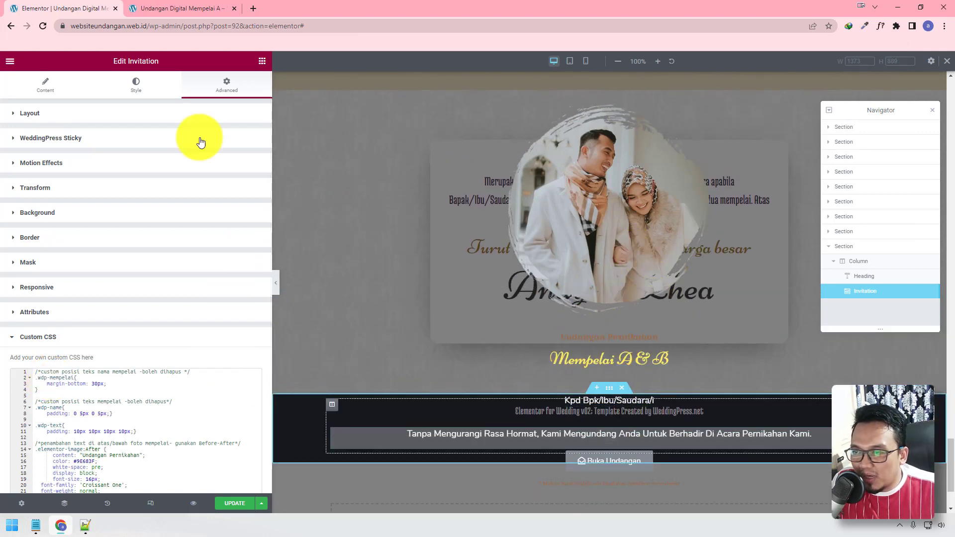
Step: Copy the Nama Mempelai text colour and apply it, #FFEC56, to the "Undangan Pernikahan" text in the custom CSS
{"action": "left_click", "coordinate": [135, 87]}
{"action": "left_click", "coordinate": [67, 249]}
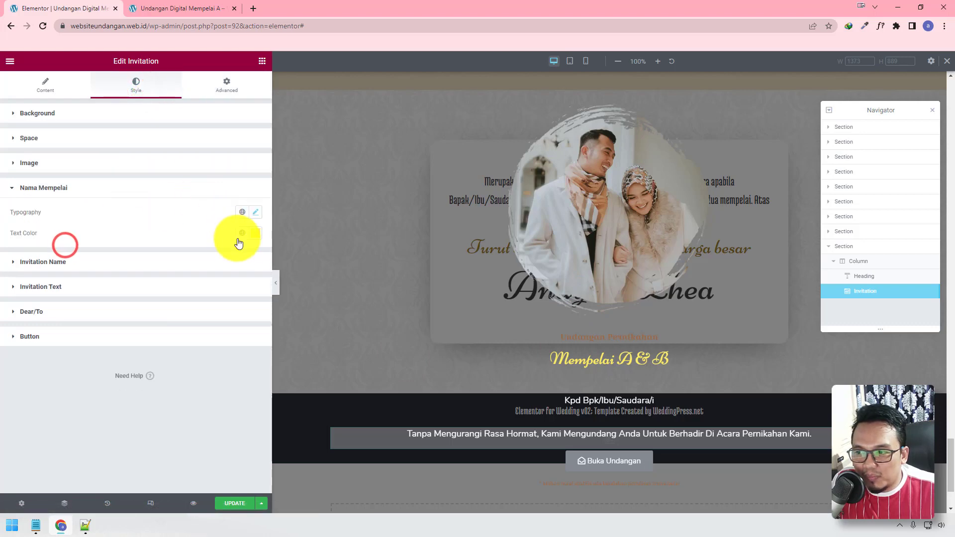
{"action": "left_click", "coordinate": [255, 232]}
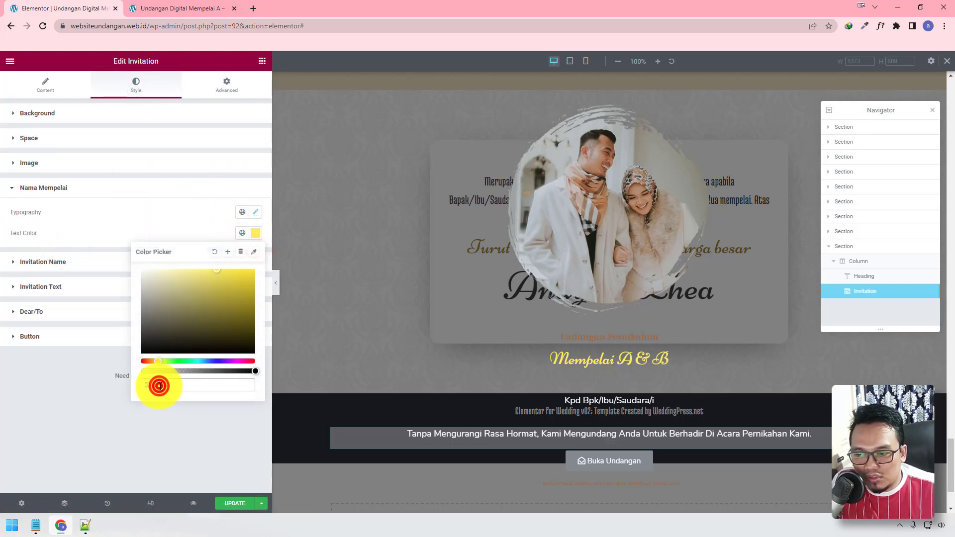
{"action": "double_click", "coordinate": [159, 386]}
{"action": "left_click", "coordinate": [180, 213]}
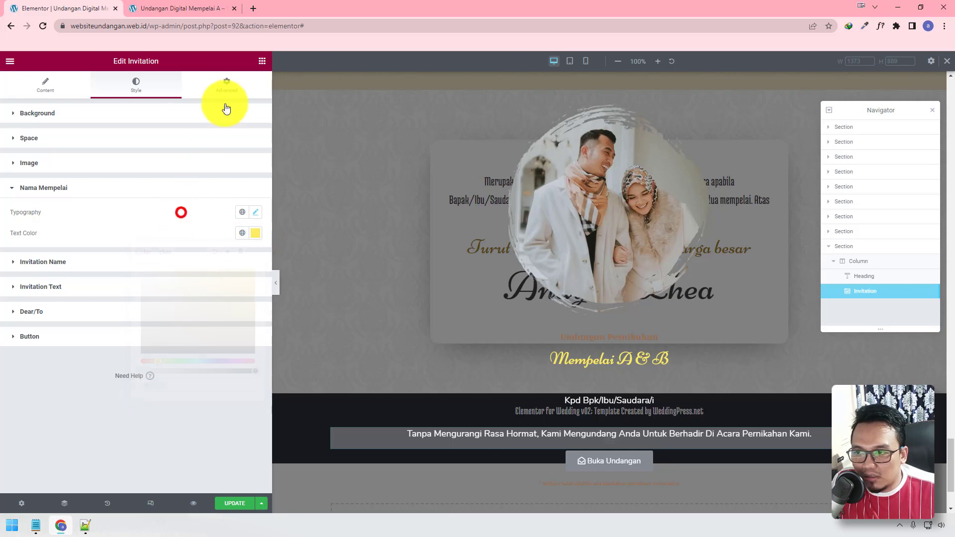
{"action": "left_click", "coordinate": [227, 84]}
{"action": "scroll", "coordinate": [115, 383], "scroll_direction": "down", "scroll_amount": 3}
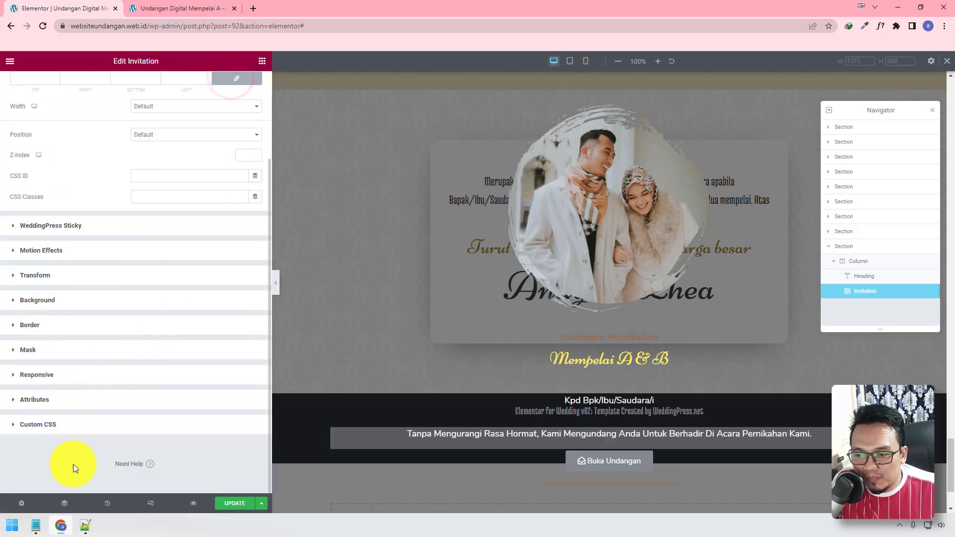
{"action": "left_click", "coordinate": [112, 433]}
{"action": "scroll", "coordinate": [169, 379], "scroll_direction": "down", "scroll_amount": 2}
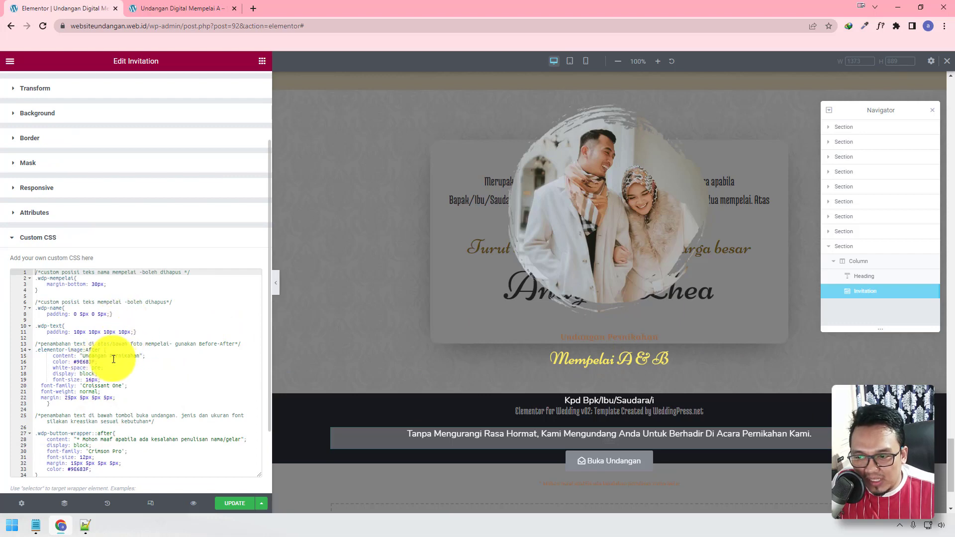
{"action": "double_click", "coordinate": [85, 363]}
{"action": "key", "text": "BackSpace"}
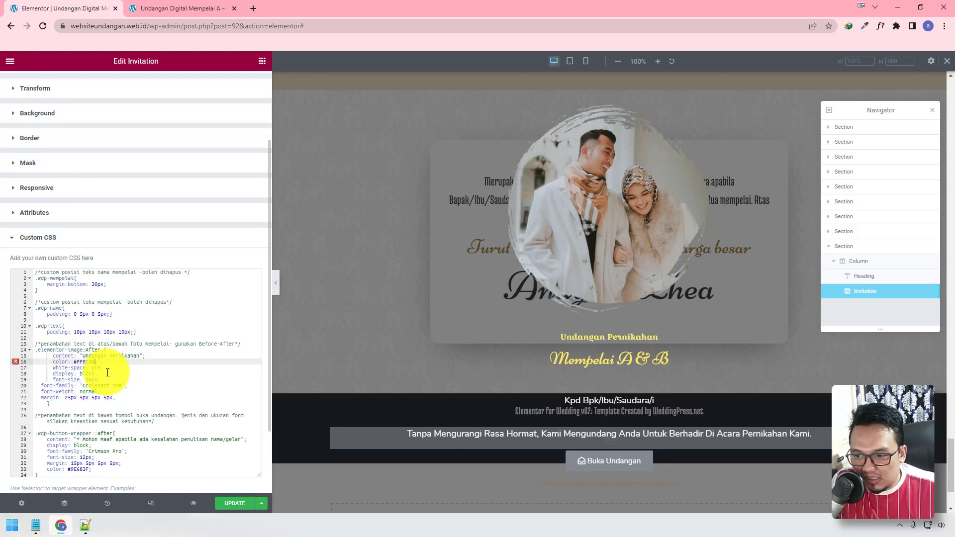
{"action": "key", "text": "ctrl+v"}
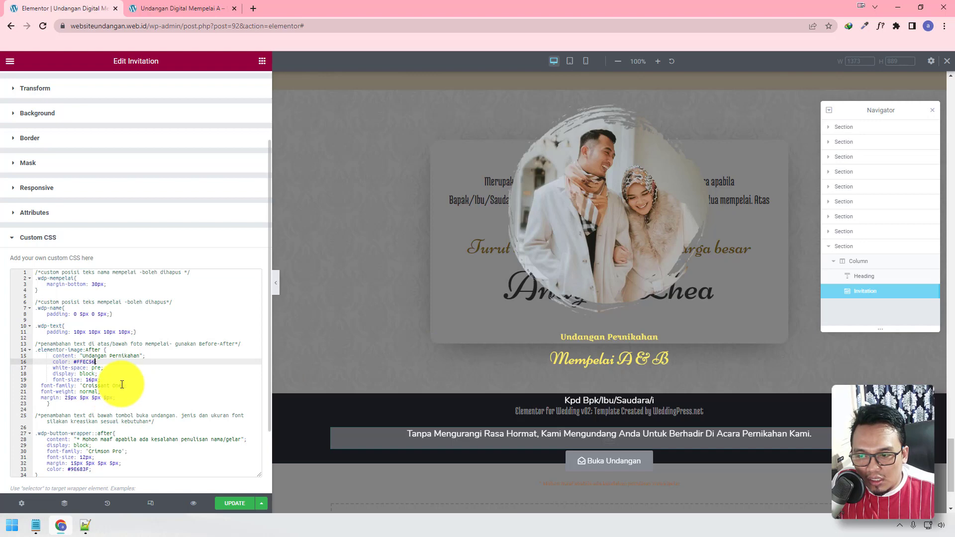
Step: Set the "Undangan Pernikahan" font family to 'Niccone' in the CSS and look up the couple name's font spelling in its typography settings
{"action": "left_click_drag", "start_coordinate": [122, 386], "coordinate": [82, 386]}
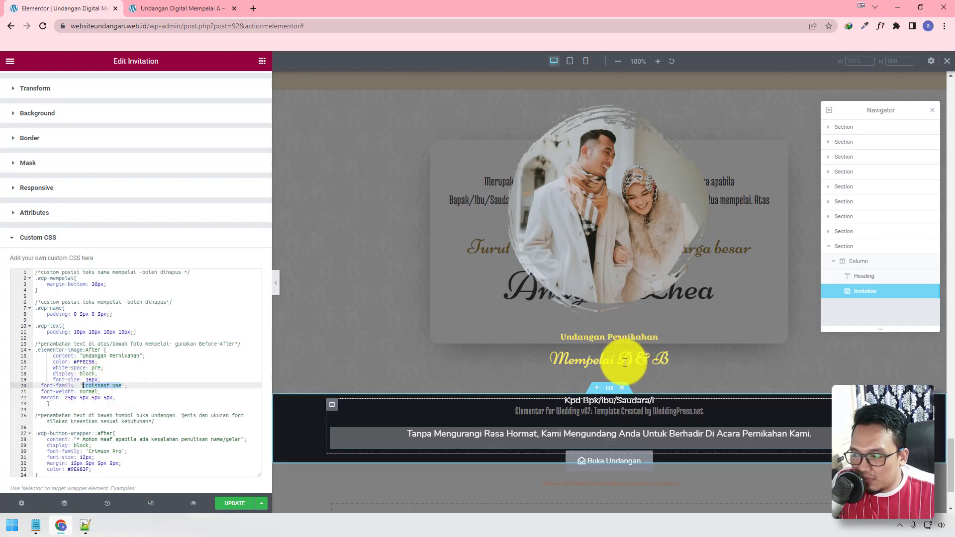
{"action": "type", "text": "Nicco"}
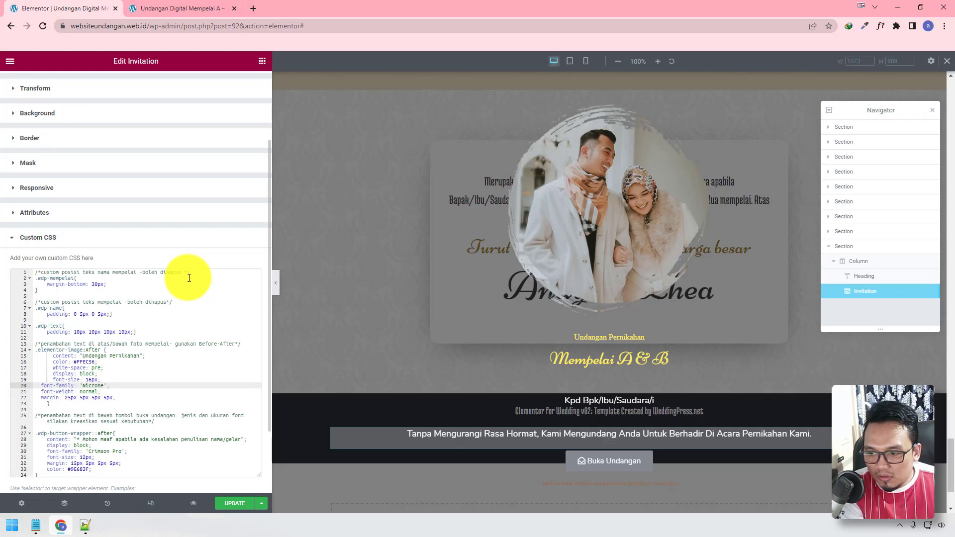
{"action": "scroll", "coordinate": [144, 194], "scroll_direction": "up", "scroll_amount": 10}
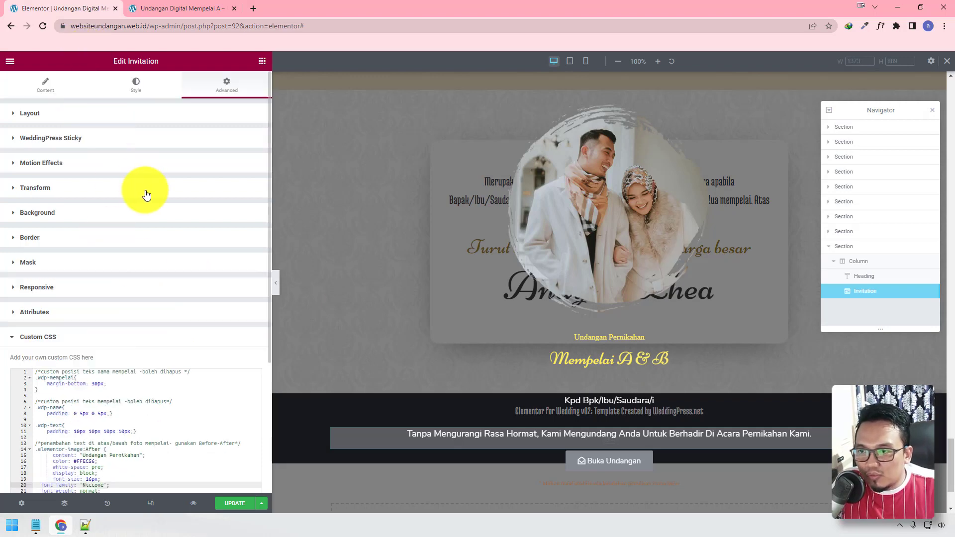
{"action": "left_click", "coordinate": [136, 84]}
{"action": "left_click", "coordinate": [95, 248]}
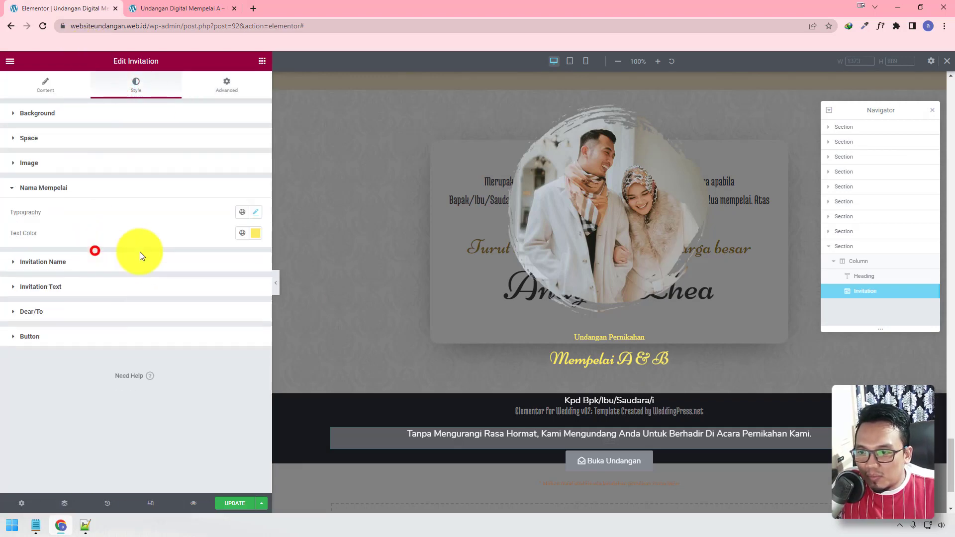
{"action": "left_click", "coordinate": [255, 212]}
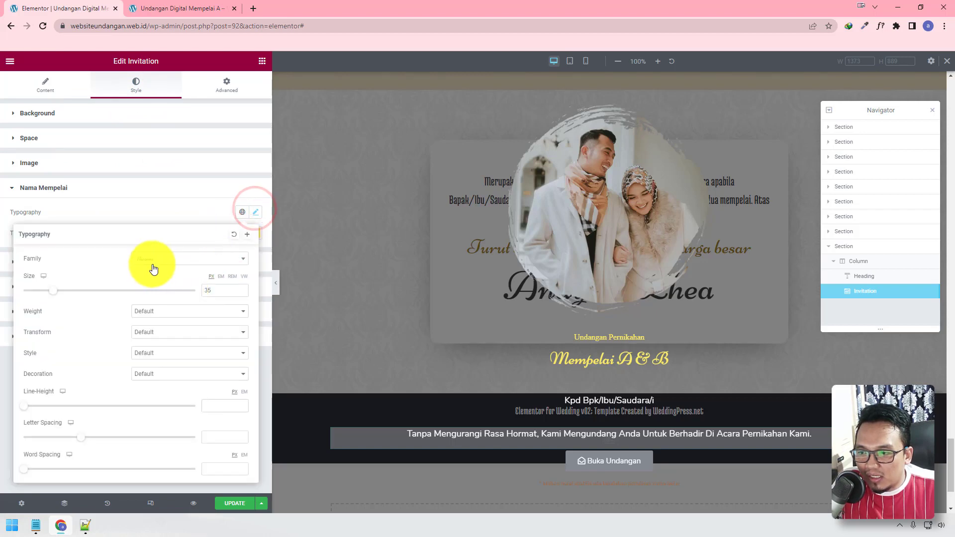
Step: Return to the custom CSS and correct the "Undangan Pernikahan" font family to 'Niconne'
{"action": "left_click", "coordinate": [234, 87]}
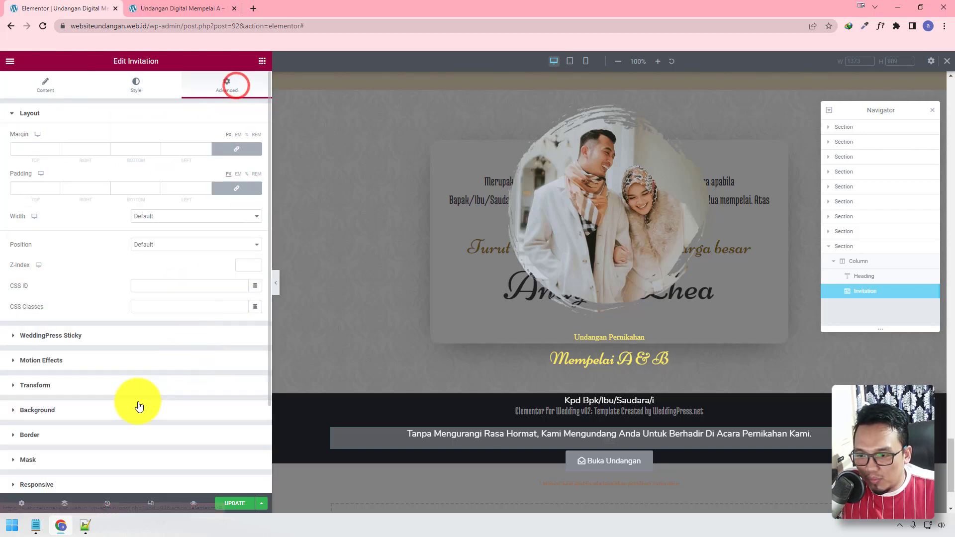
{"action": "scroll", "coordinate": [110, 413], "scroll_direction": "down", "scroll_amount": 2}
{"action": "left_click", "coordinate": [75, 436]}
{"action": "scroll", "coordinate": [119, 437], "scroll_direction": "down", "scroll_amount": 5}
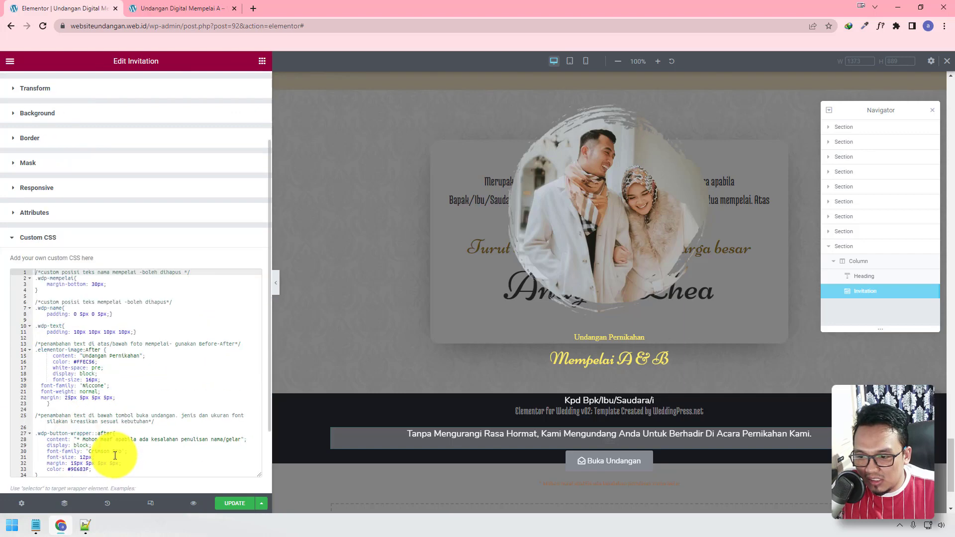
{"action": "left_click", "coordinate": [102, 336]}
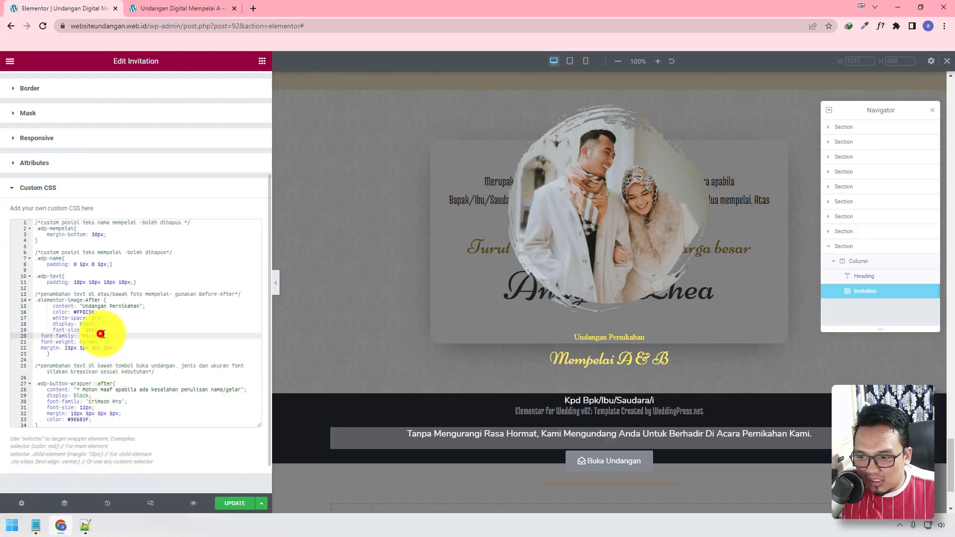
{"action": "left_click", "coordinate": [137, 337]}
{"action": "left_click", "coordinate": [91, 335]}
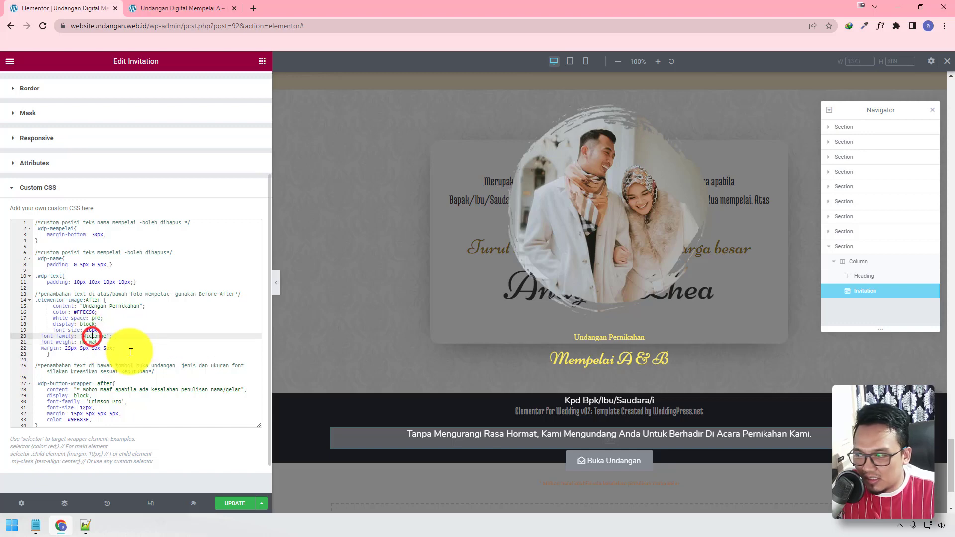
{"action": "key", "text": "BackSpace"}
{"action": "left_click", "coordinate": [138, 337]}
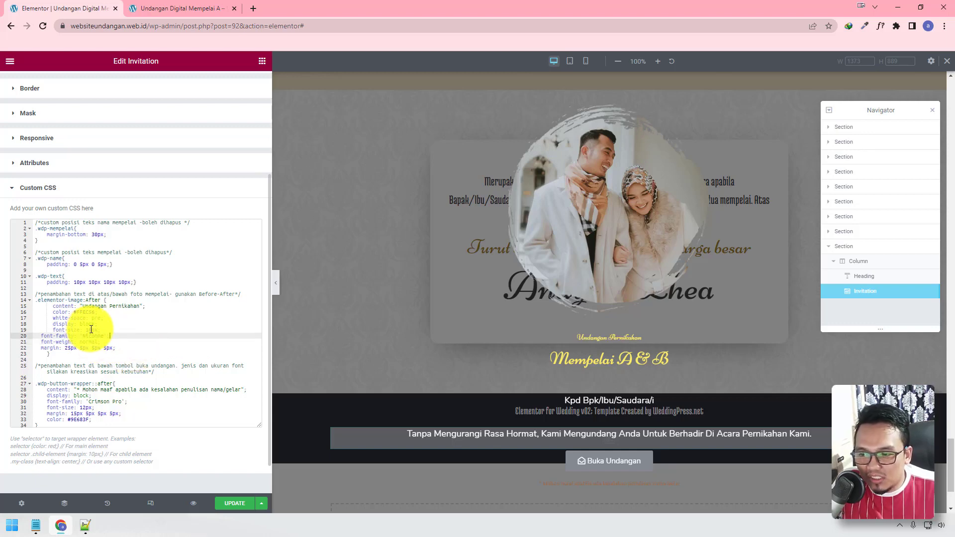
Step: Set the "Undangan Pernikahan" text's font size to 18px in the custom CSS
{"action": "left_click", "coordinate": [90, 330]}
{"action": "key", "text": "BackSpace"}
{"action": "type", "text": "8"}
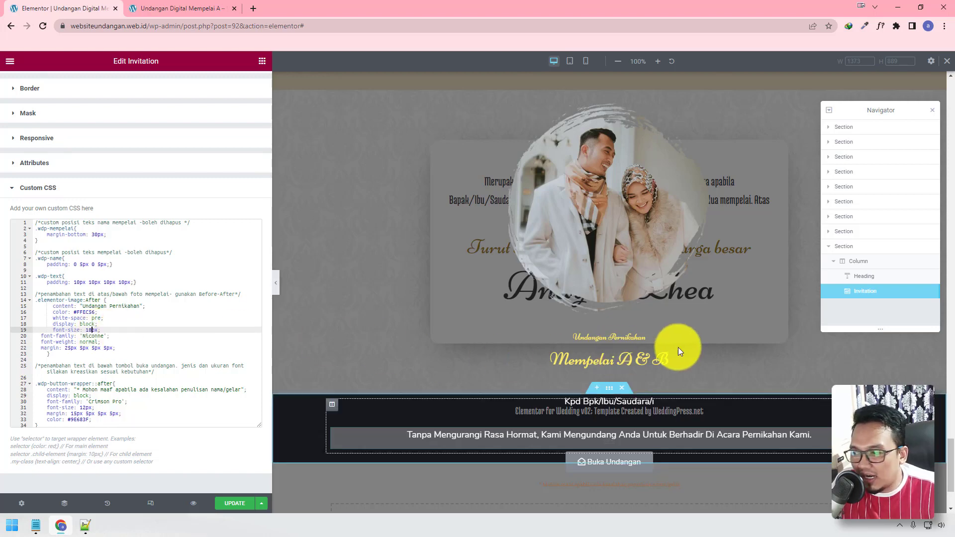
Step: Switch the editor canvas to the mobile responsive view to check the invitation cover
{"action": "scroll", "coordinate": [505, 358], "scroll_direction": "down", "scroll_amount": 2}
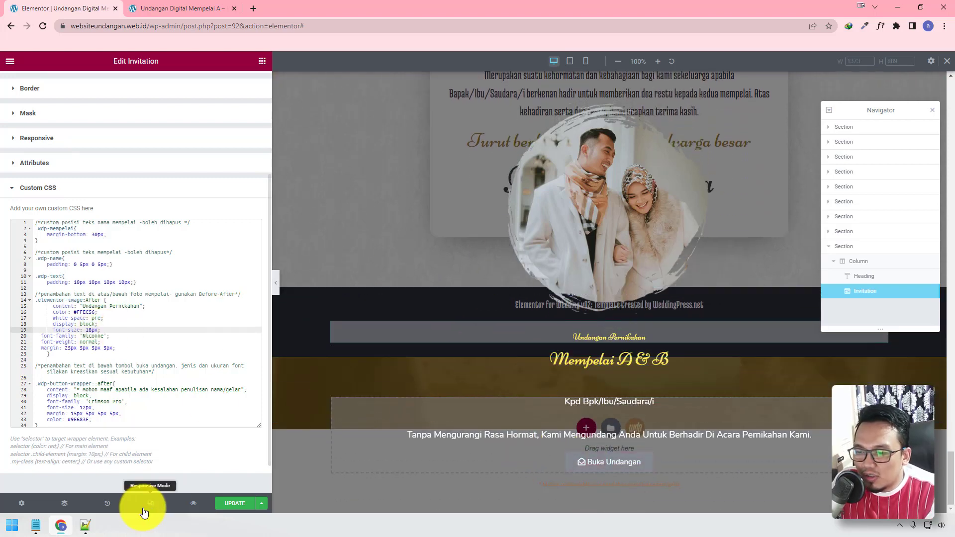
{"action": "left_click", "coordinate": [146, 504]}
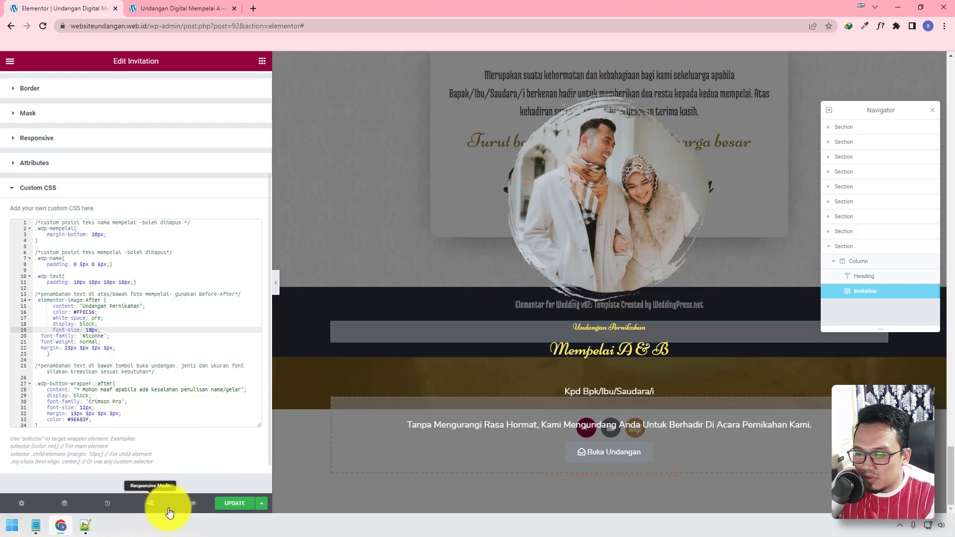
{"action": "left_click", "coordinate": [152, 504]}
{"action": "left_click", "coordinate": [584, 62]}
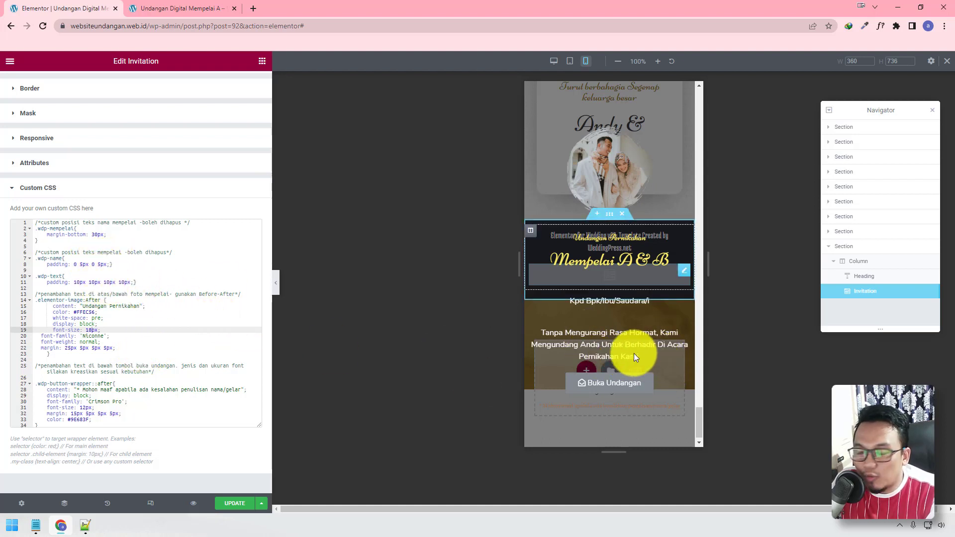
Step: Set the .wdp-text padding to 10px 20px 10px 20px in the custom CSS
{"action": "left_click", "coordinate": [94, 282]}
{"action": "key", "text": "BackSpace"}
{"action": "key", "text": "BackSpace"}
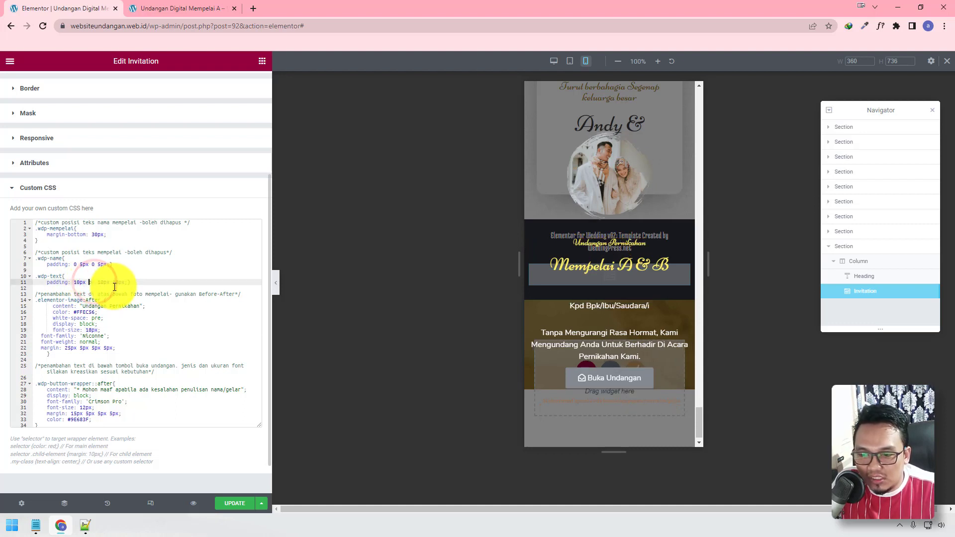
{"action": "type", "text": "20"}
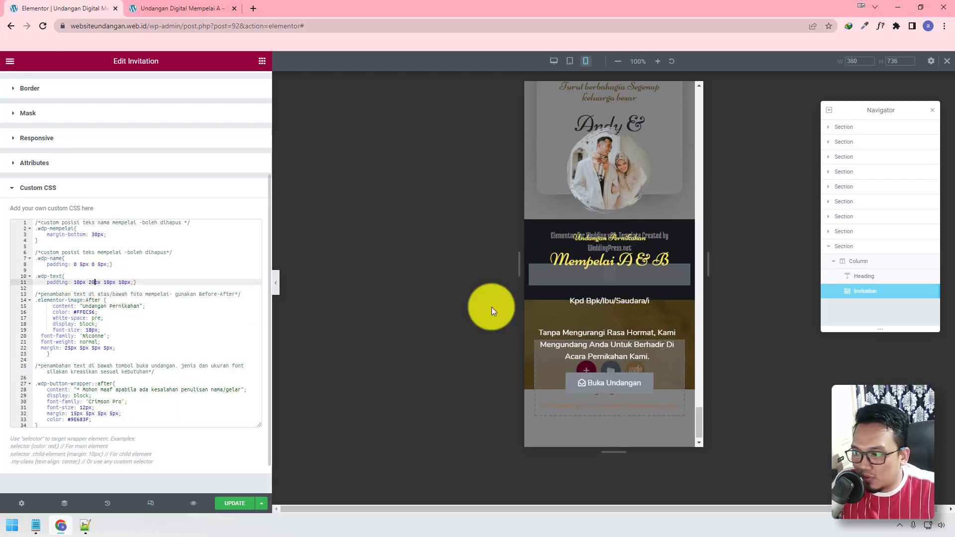
{"action": "left_click", "coordinate": [125, 282]}
{"action": "key", "text": "BackSpace"}
{"action": "key", "text": "BackSpace"}
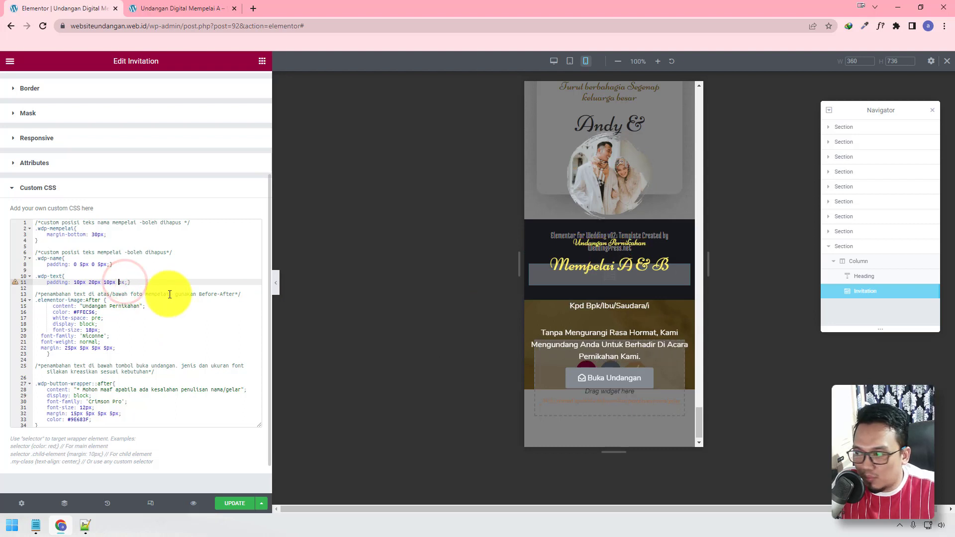
{"action": "type", "text": "20"}
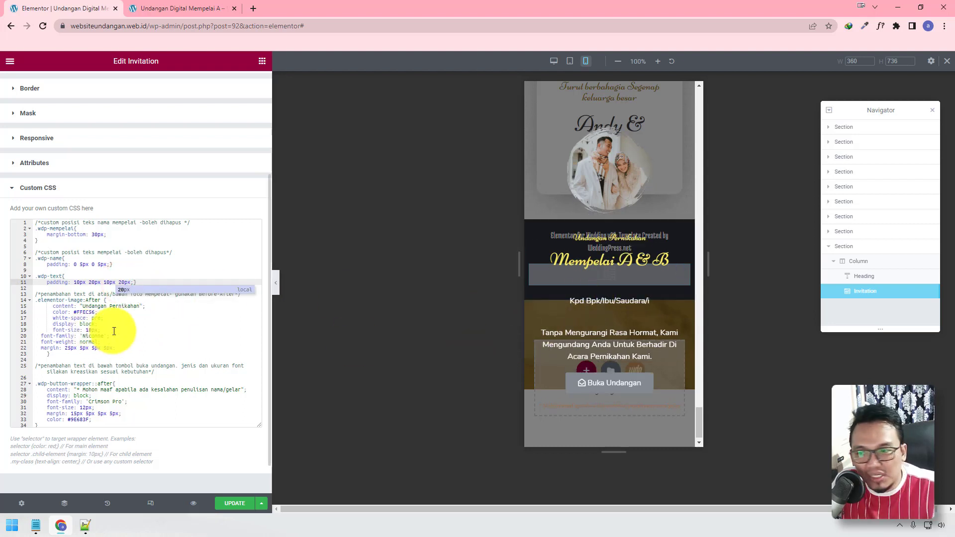
{"action": "left_click", "coordinate": [143, 337]}
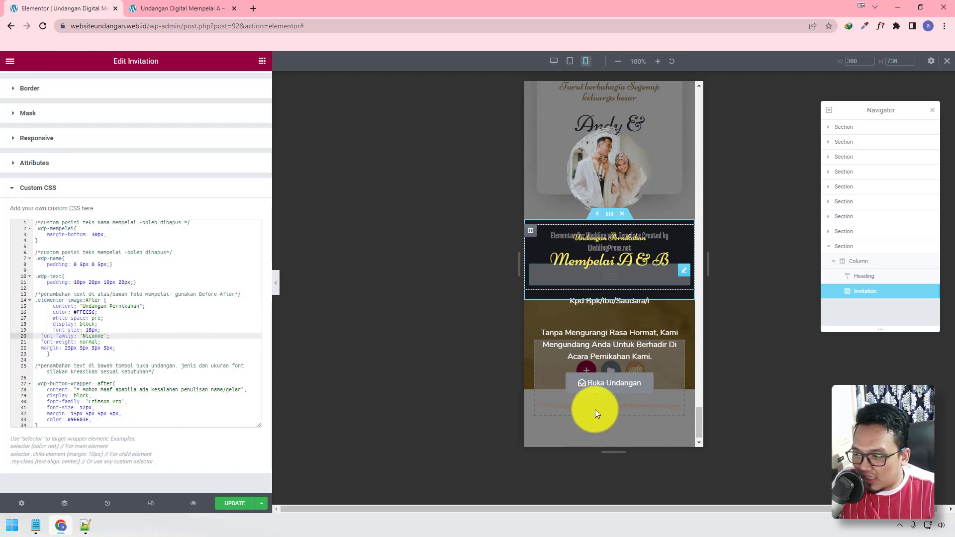
Step: Set the colour of the apology note below the Buka Undangan button to #ffffff in the custom CSS
{"action": "scroll", "coordinate": [174, 370], "scroll_direction": "down", "scroll_amount": 1}
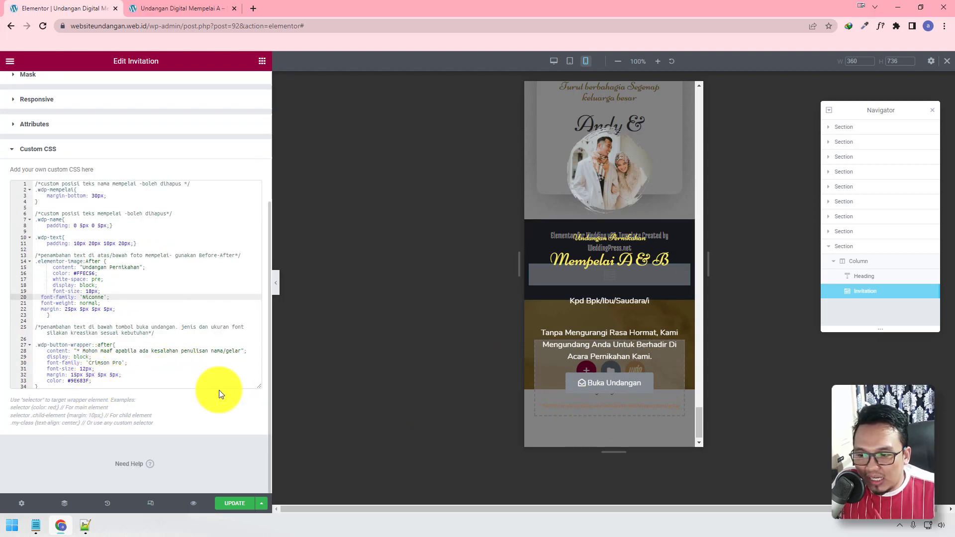
{"action": "left_click", "coordinate": [89, 380]}
{"action": "key", "text": "BackSpace"}
{"action": "key", "text": "BackSpace"}
{"action": "key", "text": "BackSpace"}
{"action": "key", "text": "BackSpace"}
{"action": "key", "text": "BackSpace"}
{"action": "key", "text": "BackSpace"}
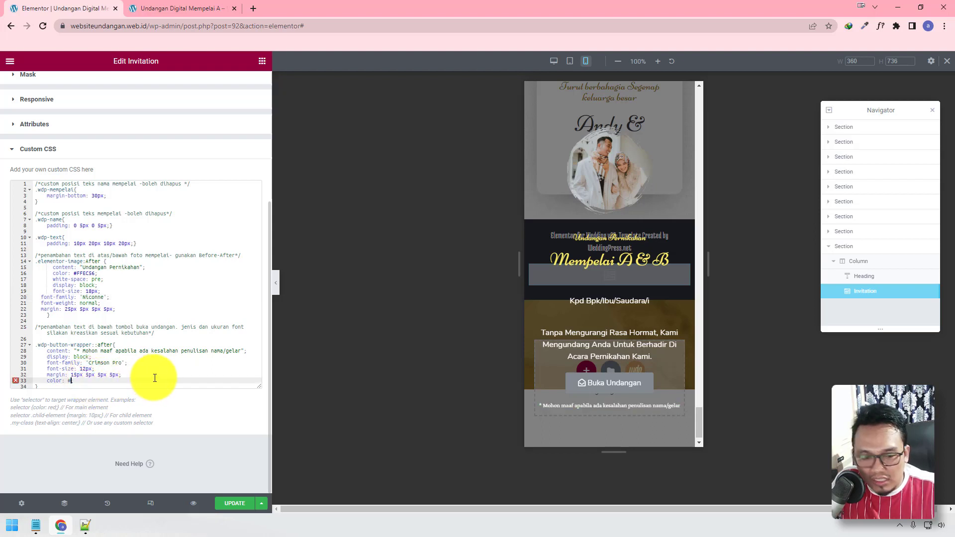
{"action": "type", "text": "fffff"}
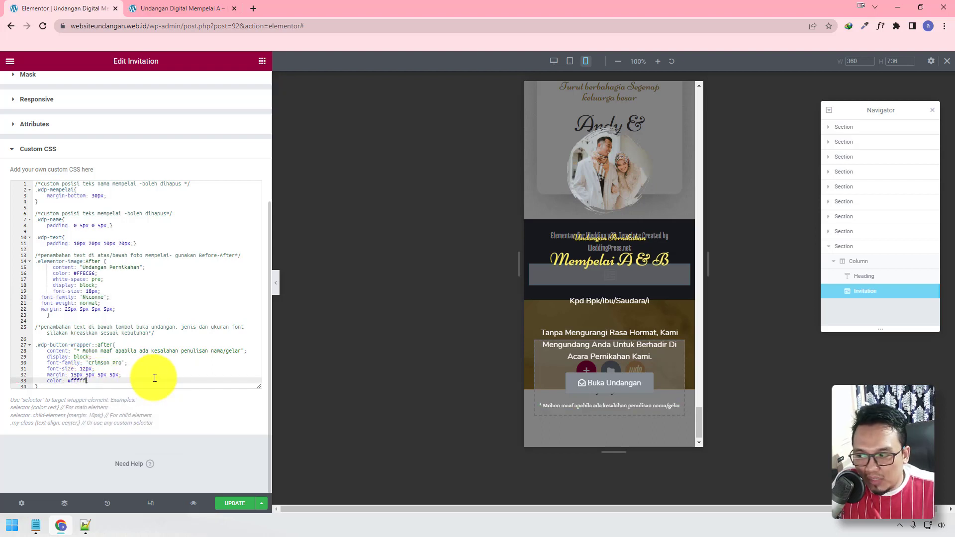
{"action": "type", "text": ";"}
{"action": "left_click", "coordinate": [160, 368]}
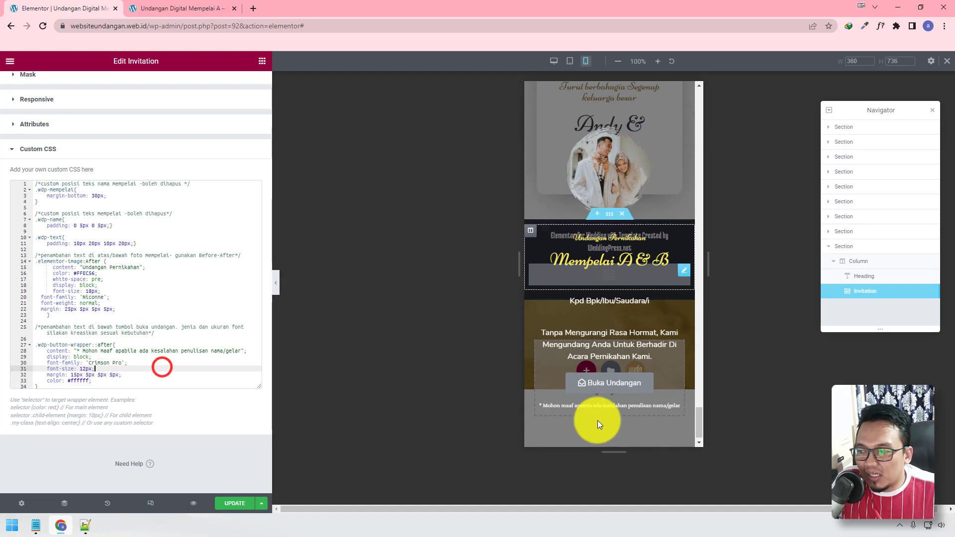
{"action": "left_click", "coordinate": [124, 380]}
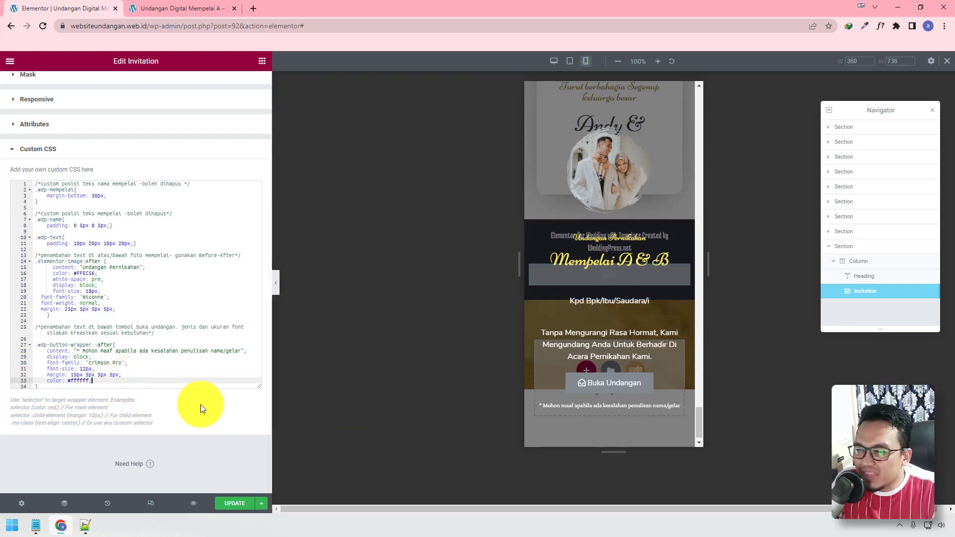
Step: Change the .elementor-image pseudo-element from After to Before in the custom CSS to place the text above the couple photo
{"action": "left_click", "coordinate": [150, 321]}
{"action": "scroll", "coordinate": [150, 320], "scroll_direction": "up", "scroll_amount": 3}
{"action": "scroll", "coordinate": [149, 319], "scroll_direction": "down", "scroll_amount": 2}
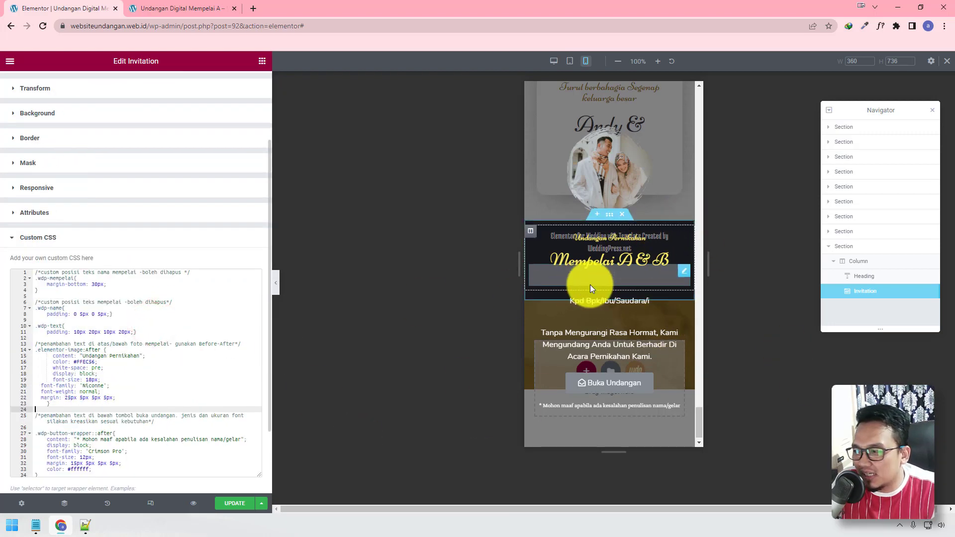
{"action": "scroll", "coordinate": [590, 284], "scroll_direction": "up", "scroll_amount": 3}
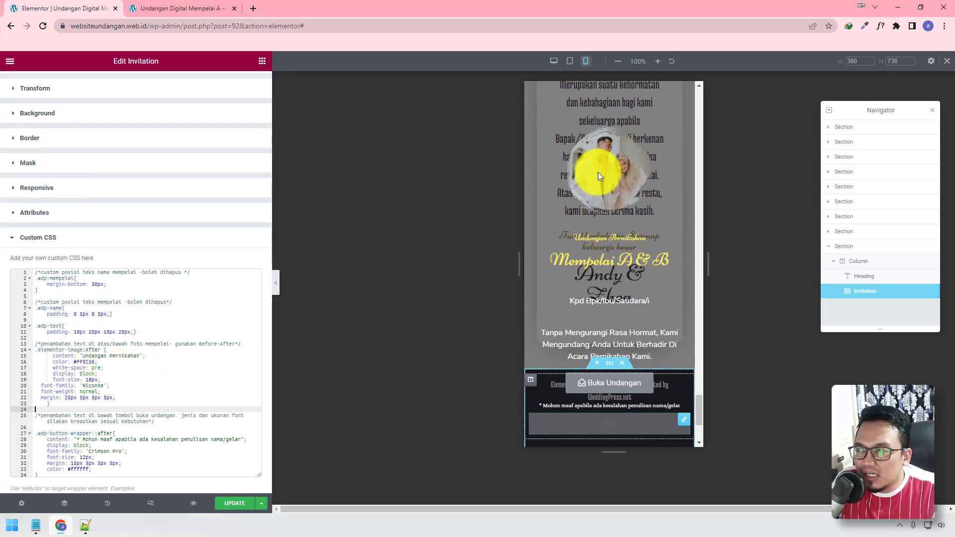
{"action": "left_click", "coordinate": [94, 349]}
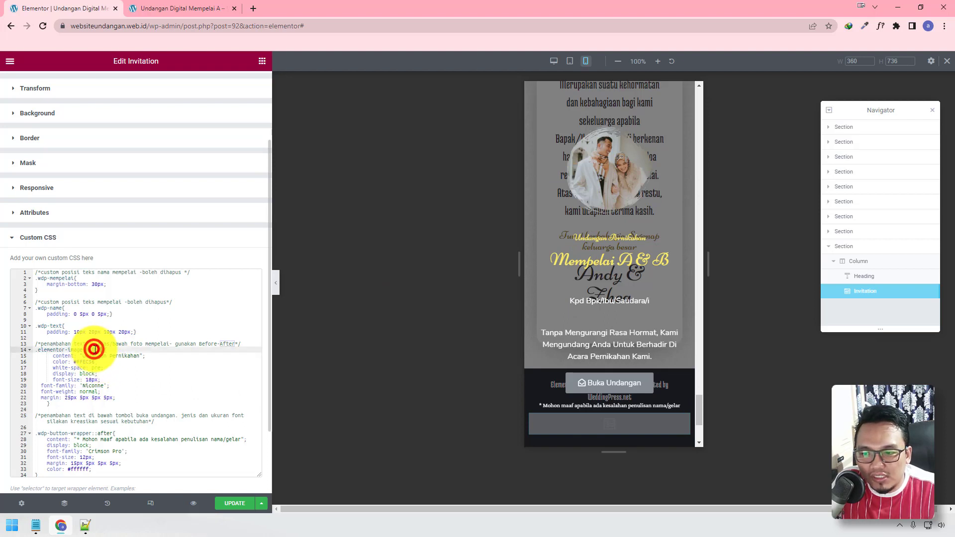
{"action": "type", "text": ":Before"}
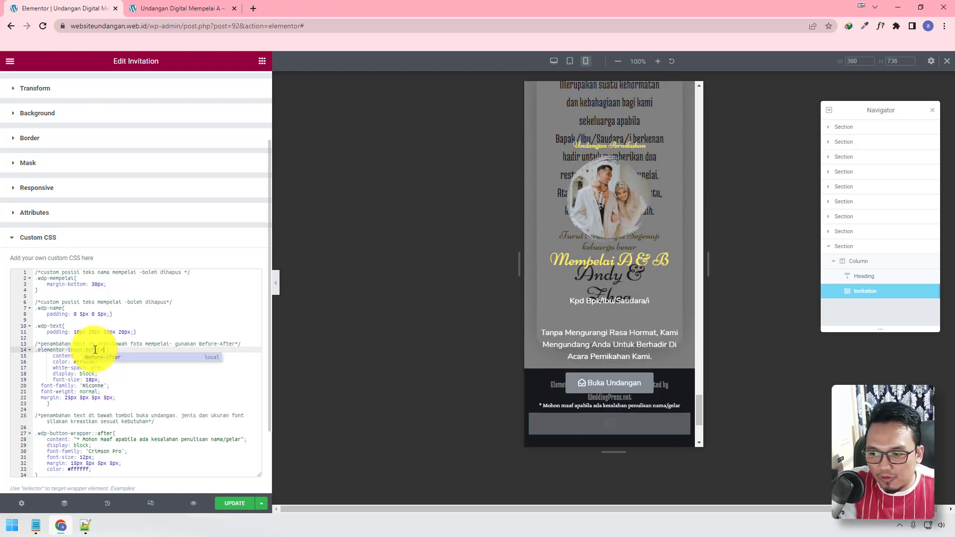
{"action": "left_click", "coordinate": [156, 408]}
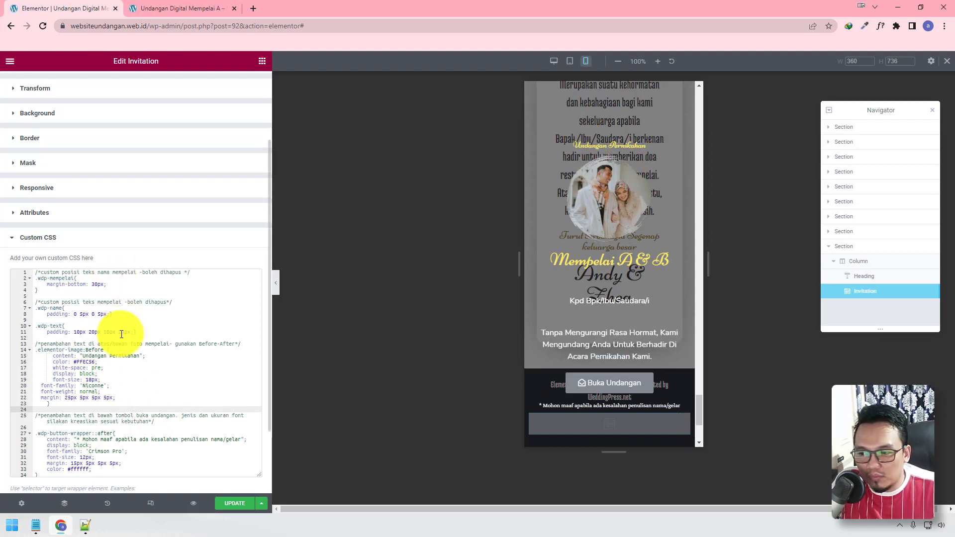
Step: Replace the content text of the .elementor-image rule with "The Wedding" in the custom CSS
{"action": "left_click_drag", "start_coordinate": [140, 355], "coordinate": [82, 354]}
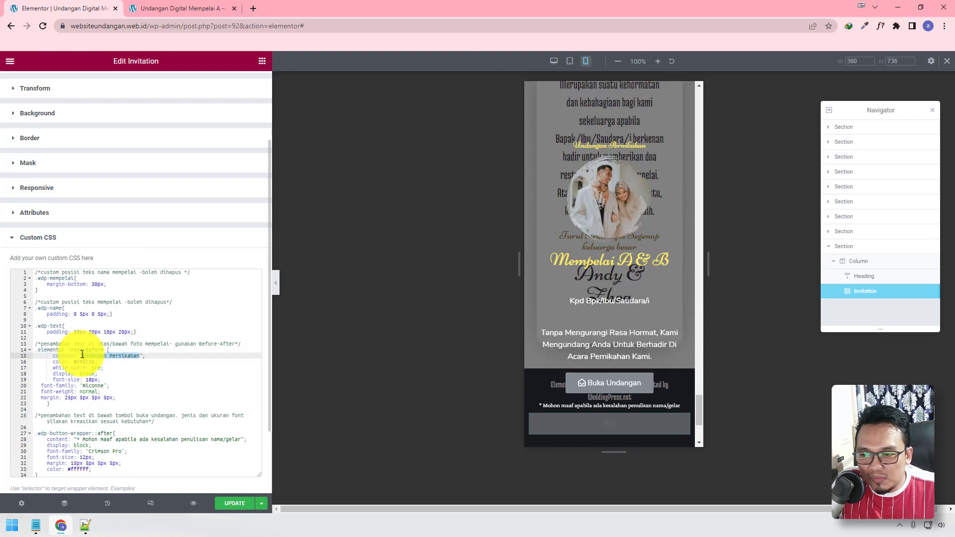
{"action": "type", "text": "The Wedd"}
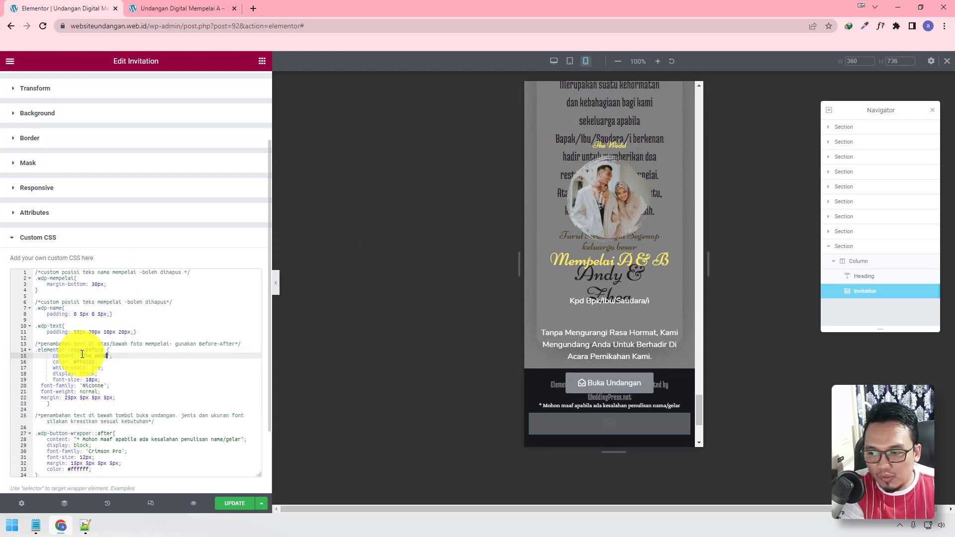
{"action": "type", "text": "ing"}
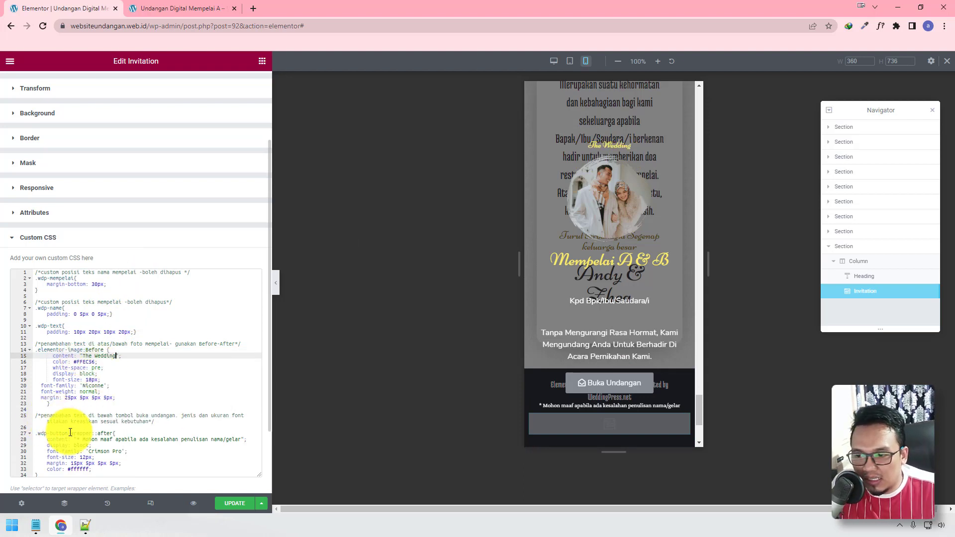
{"action": "left_click", "coordinate": [122, 414]}
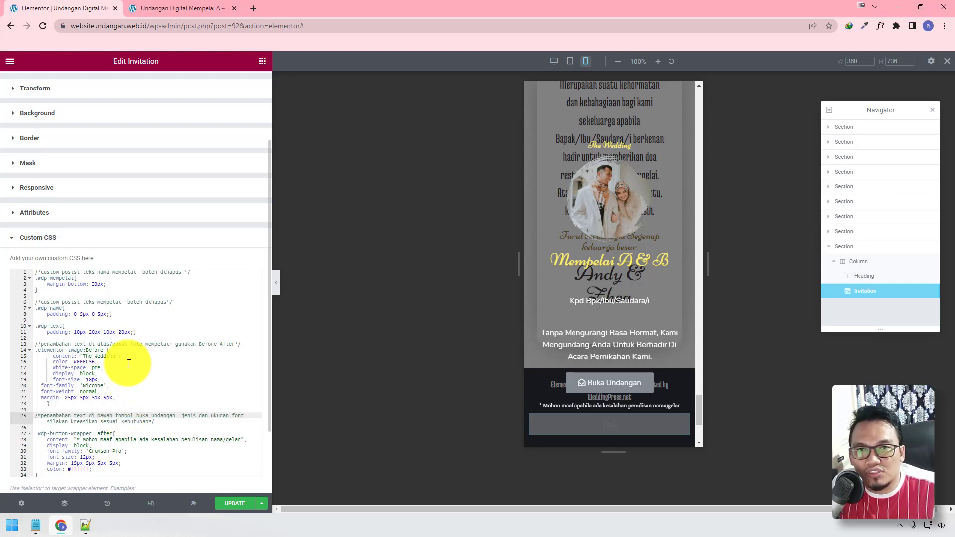
Step: Save the invitation changes and reload its preview page in the other browser tab
{"action": "left_click", "coordinate": [237, 504]}
{"action": "left_click", "coordinate": [183, 8]}
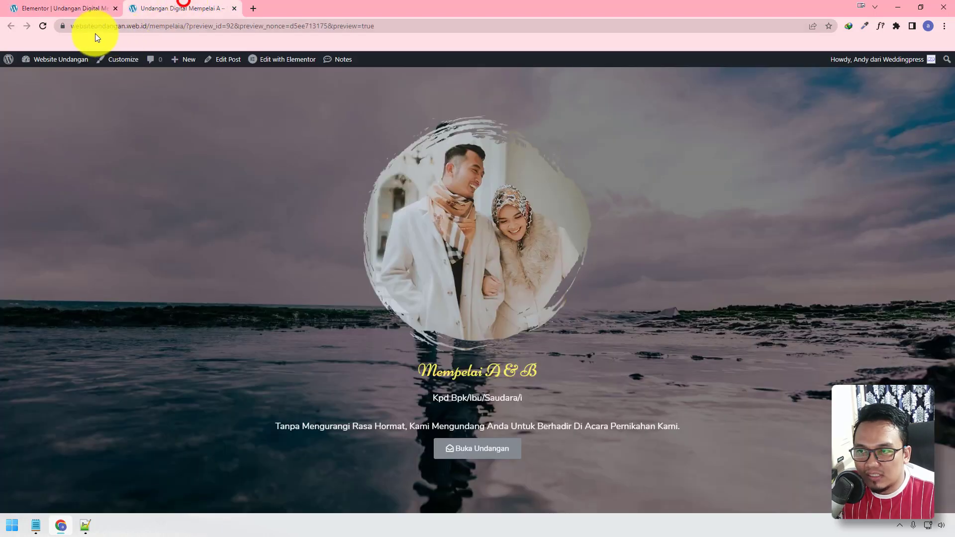
{"action": "left_click", "coordinate": [41, 25]}
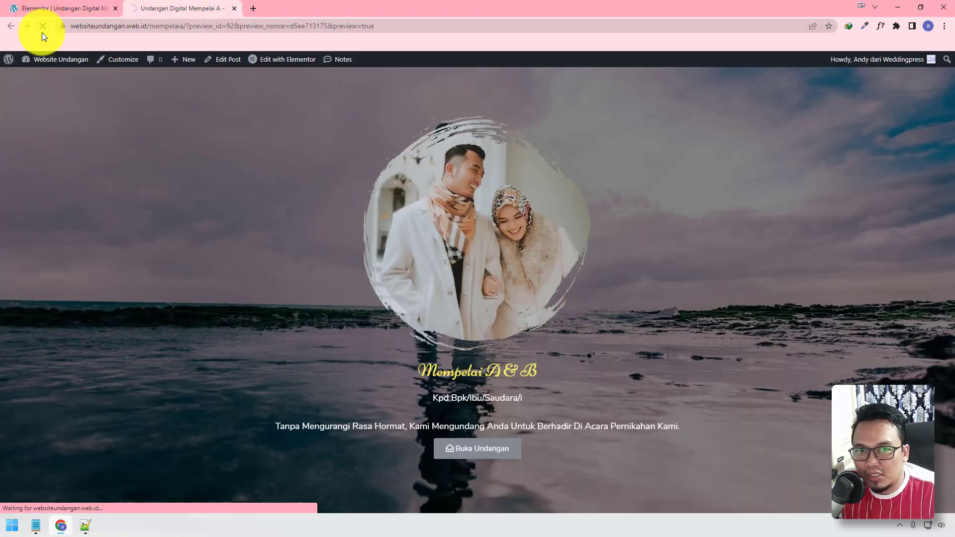